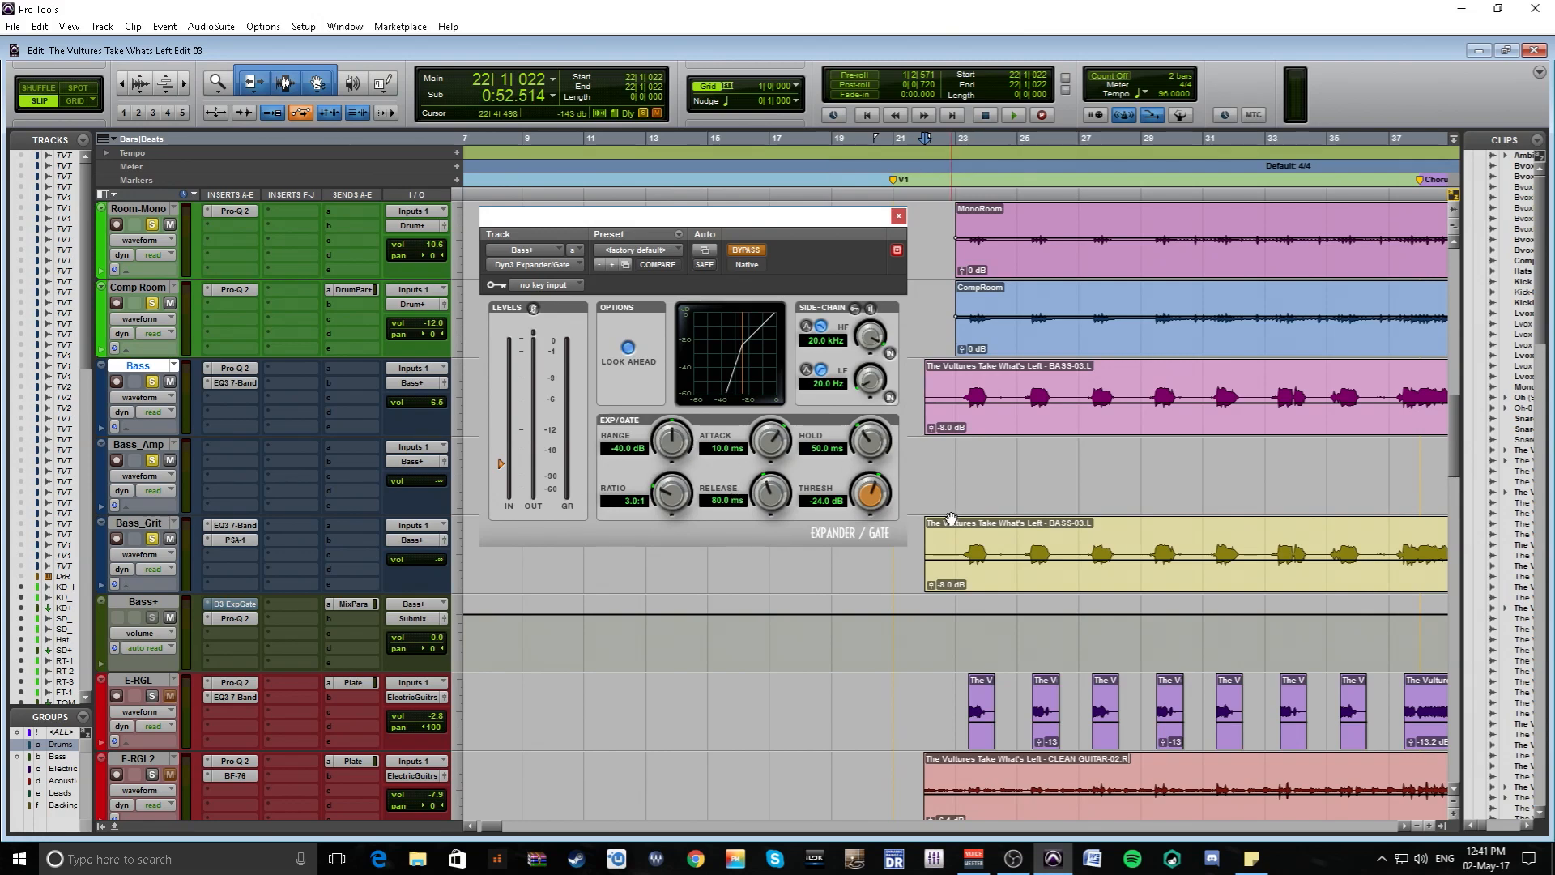
Step: Unsolo the drum room tracks and play the verse bass from the start of its clip with the gate bypassed
left_click(954, 535)
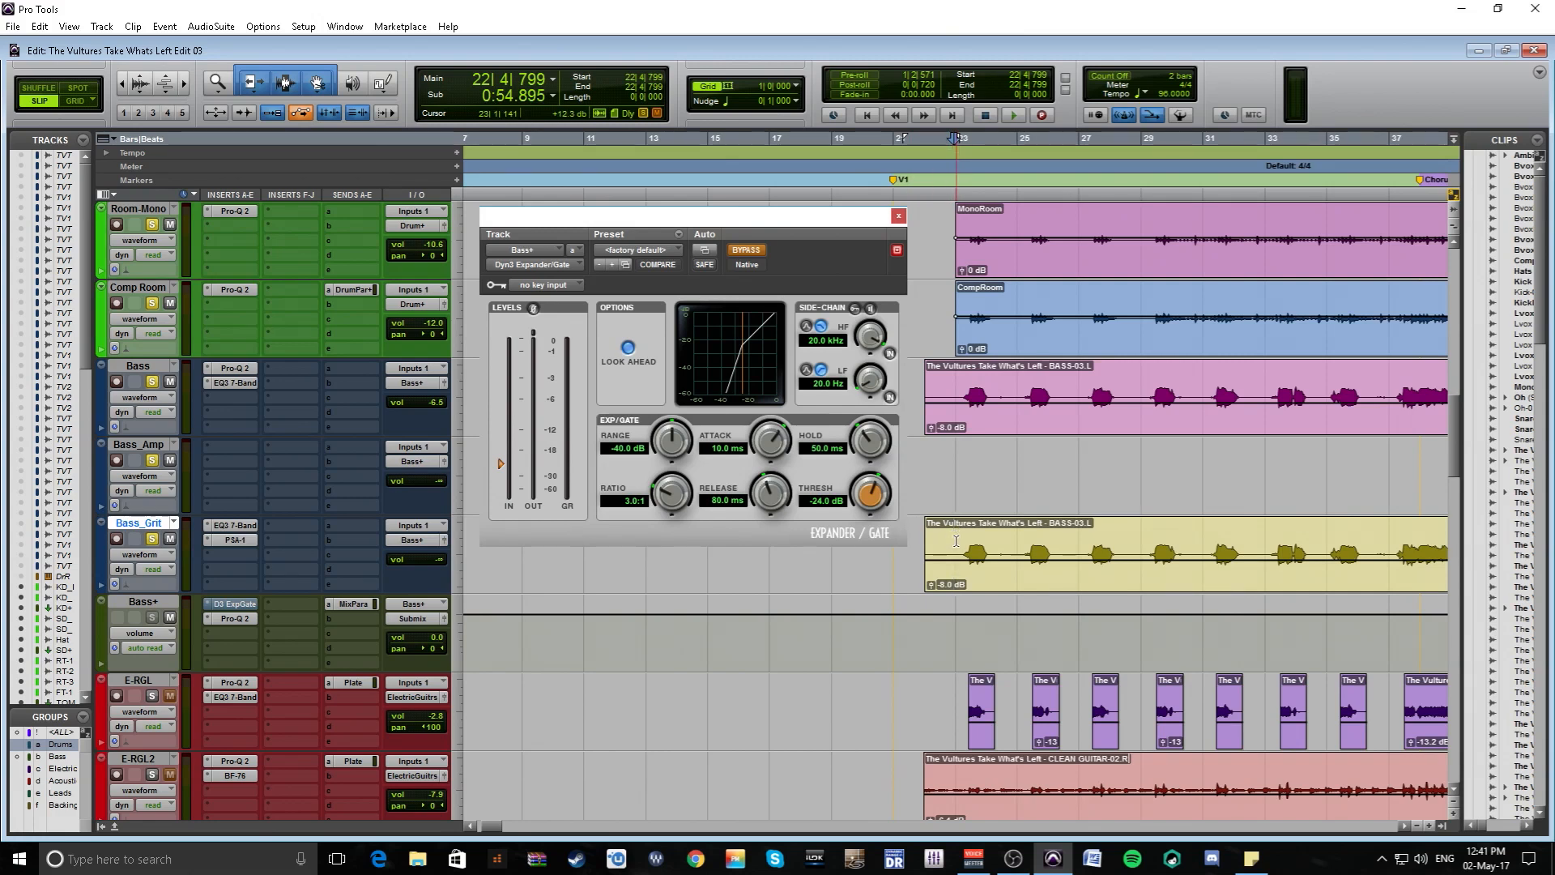
left_click(962, 587)
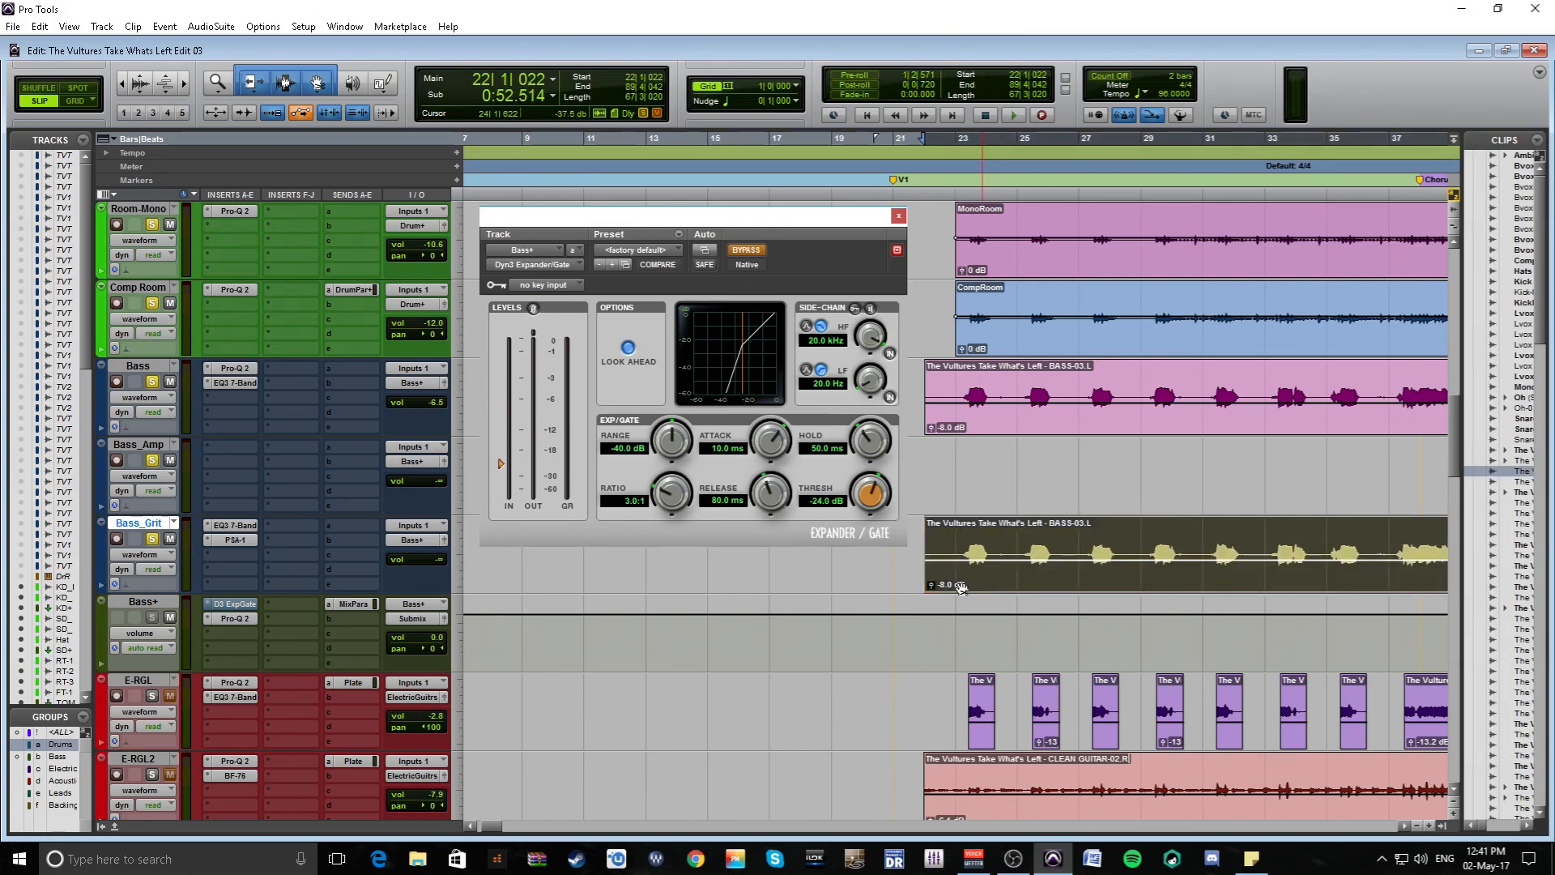
left_click(153, 304)
key("space")
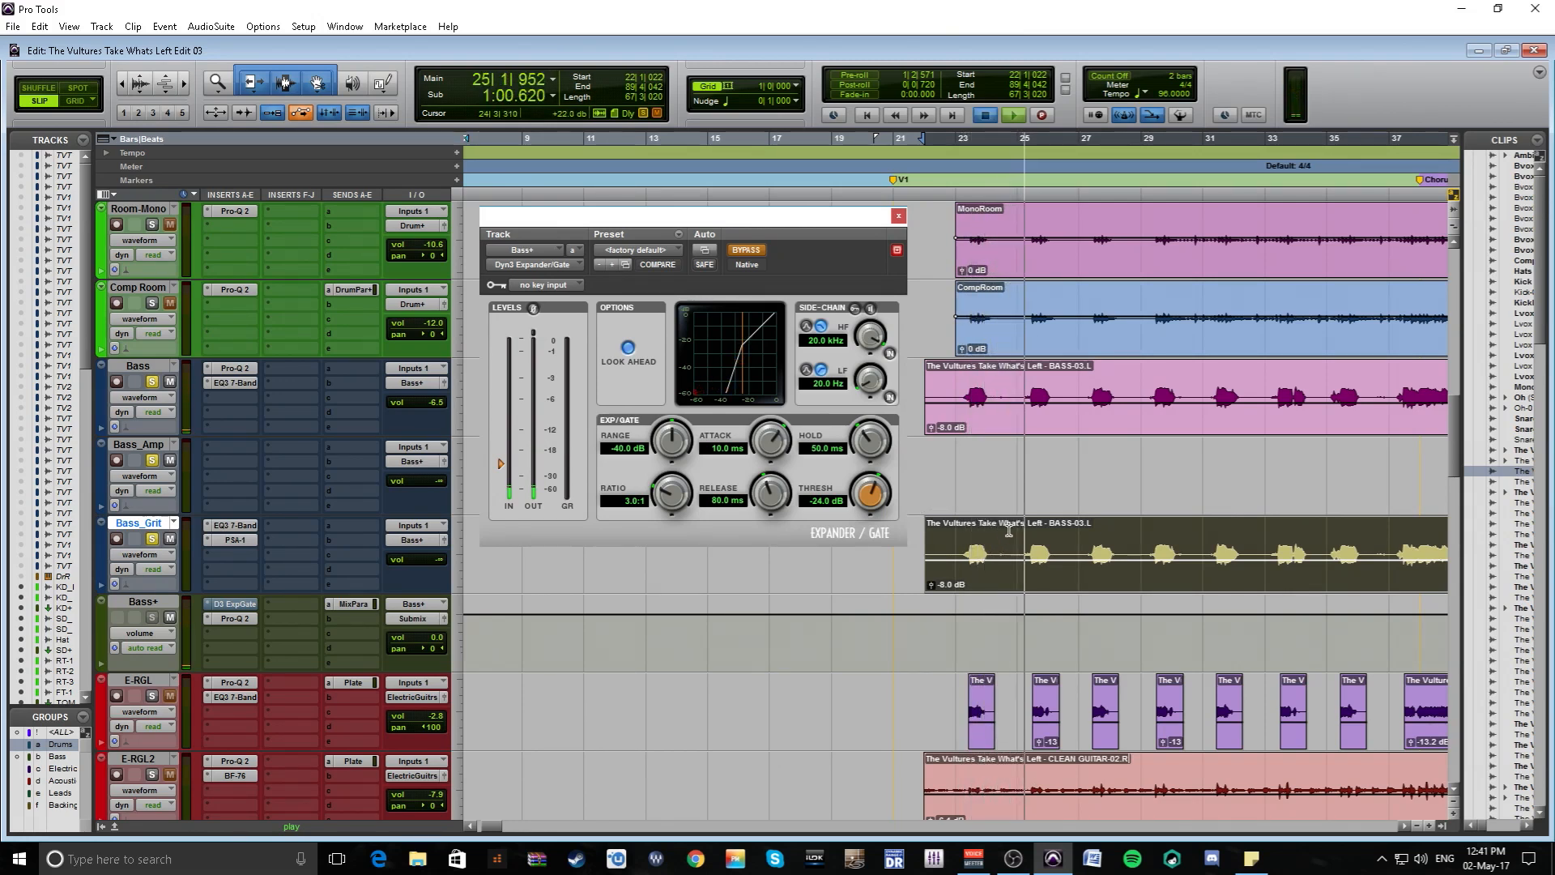
key("space")
Step: Zoom in on the quiet gaps between the first Bass_Grit notes and move the Expander/Gate window clear of them
left_click_drag(1002, 534, 1070, 538)
key("t")
key("t")
key("r")
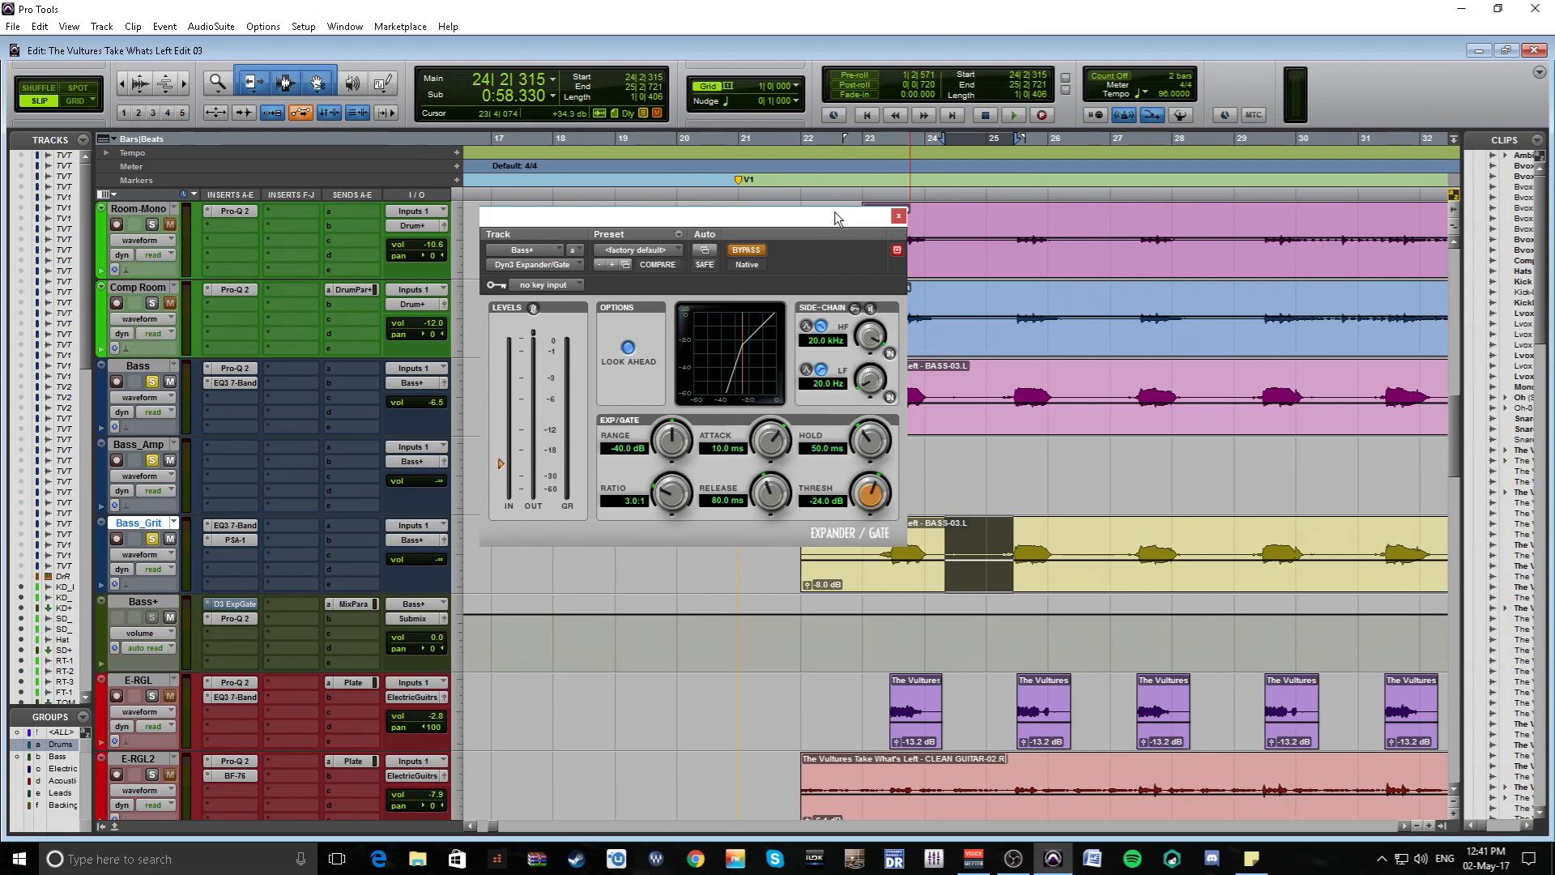
left_click_drag(781, 216, 708, 177)
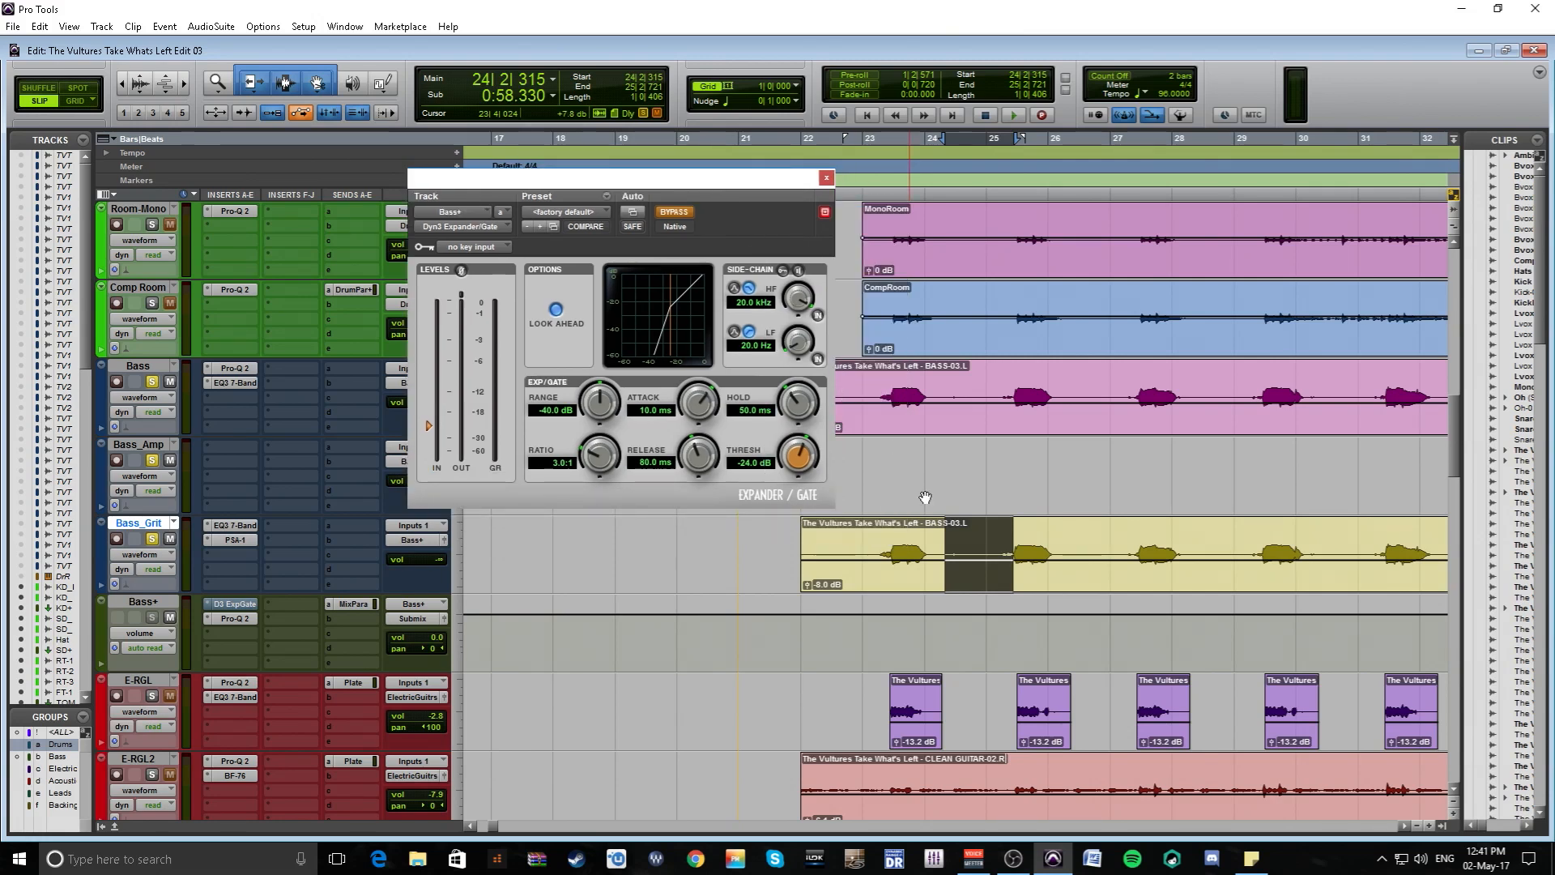
left_click(874, 533)
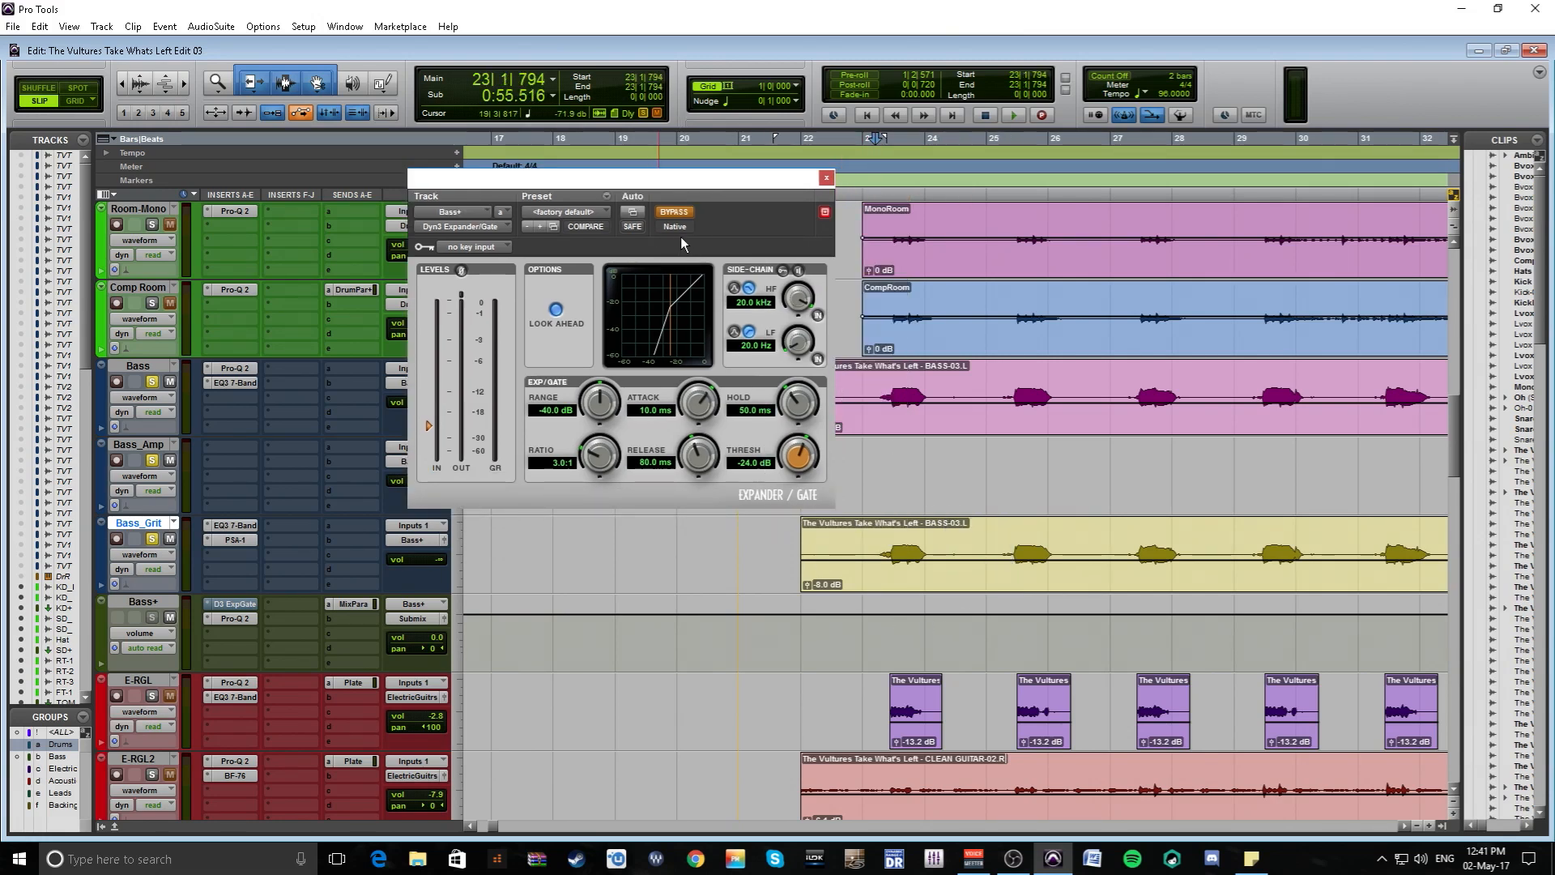
left_click(779, 535)
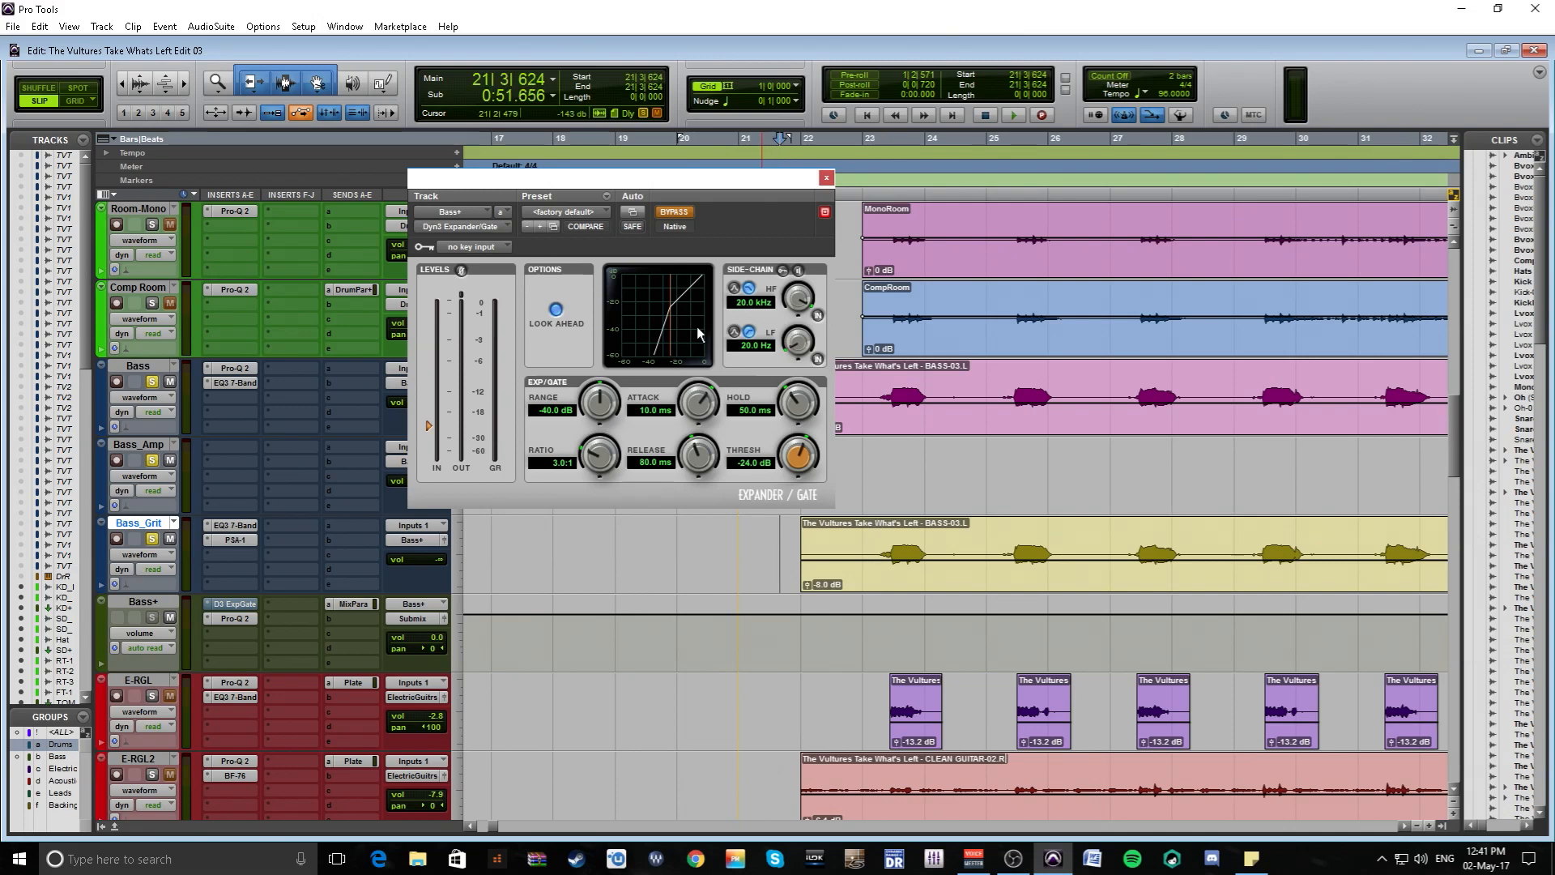
Step: Take the Bass+ Expander/Gate out of bypass, play the verse, and select the Bass_Grit gap around bar 26
left_click(673, 212)
key("space")
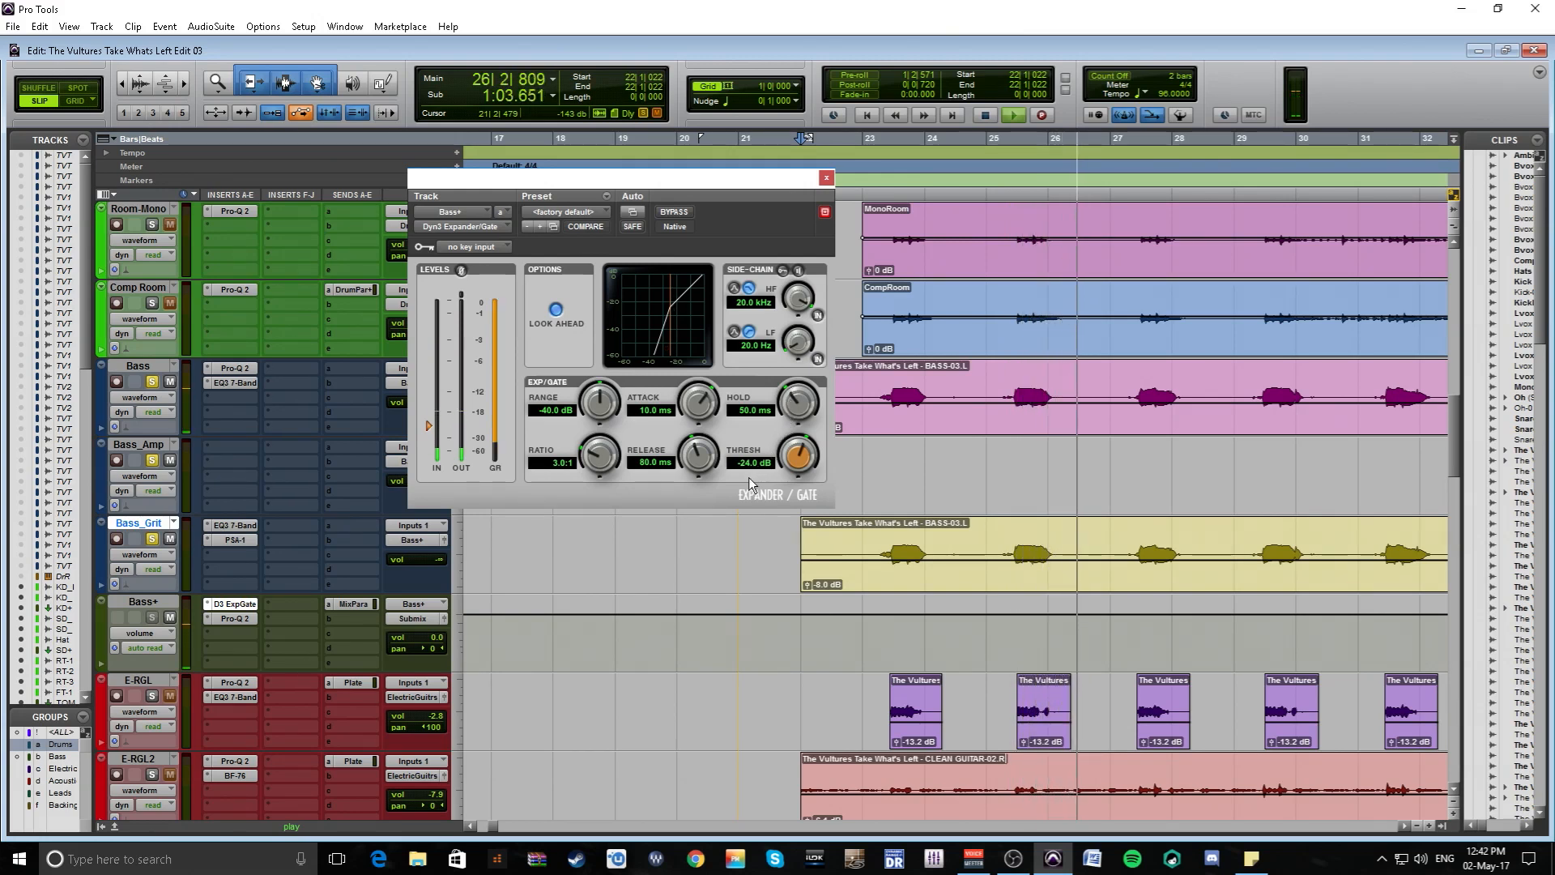
key("space")
left_click_drag(1058, 539, 1116, 538)
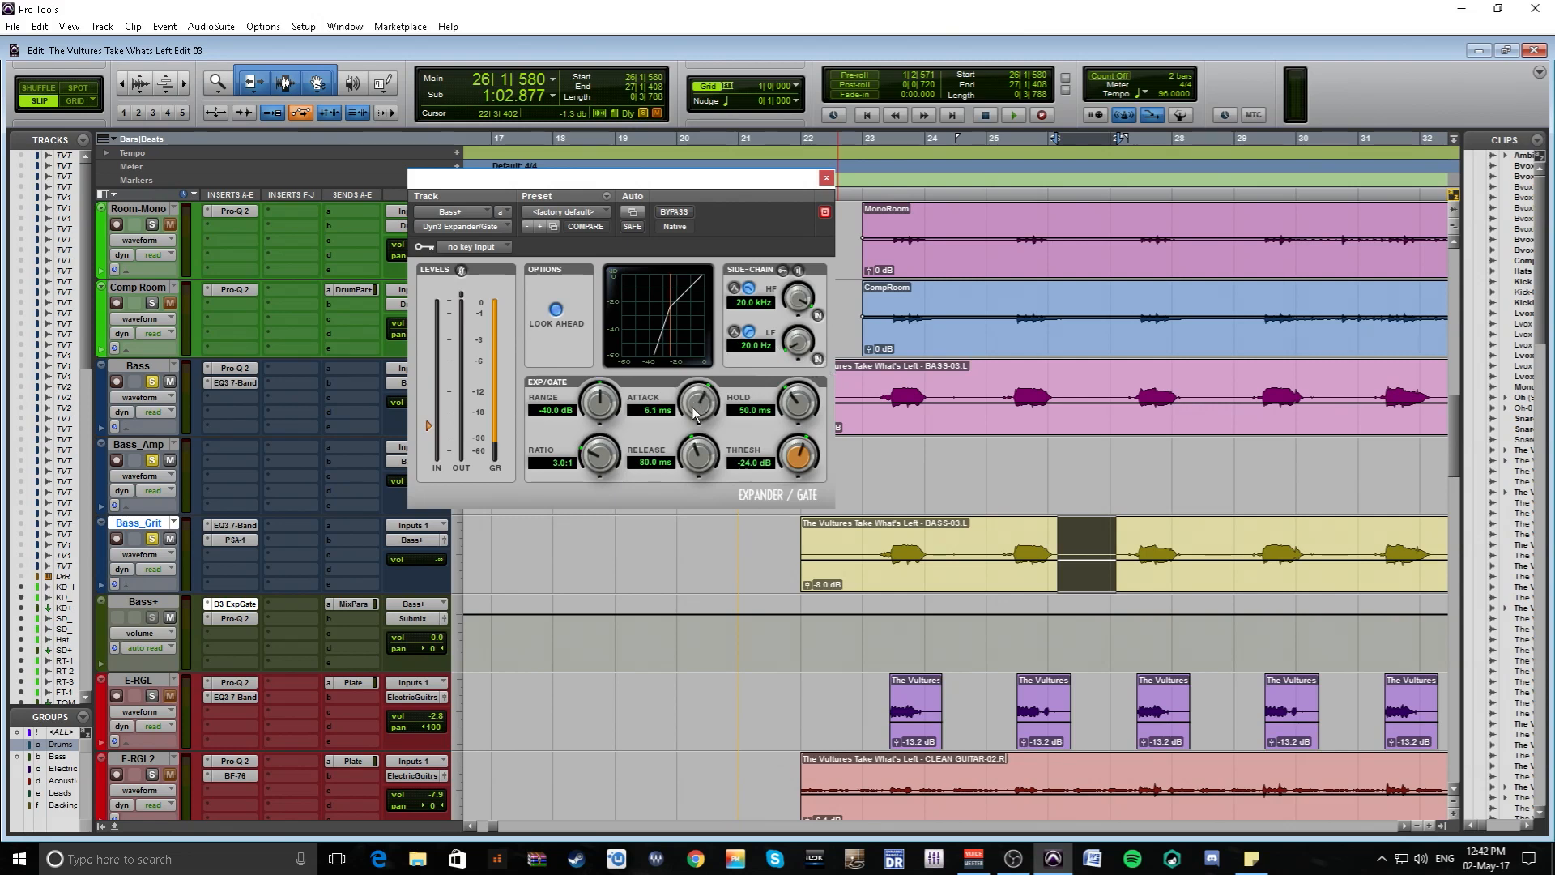
Step: Set the gate's attack to 174.9 us and play the bass from just before its first verse note
left_click_drag(677, 427, 627, 451)
left_click_drag(589, 466, 588, 467)
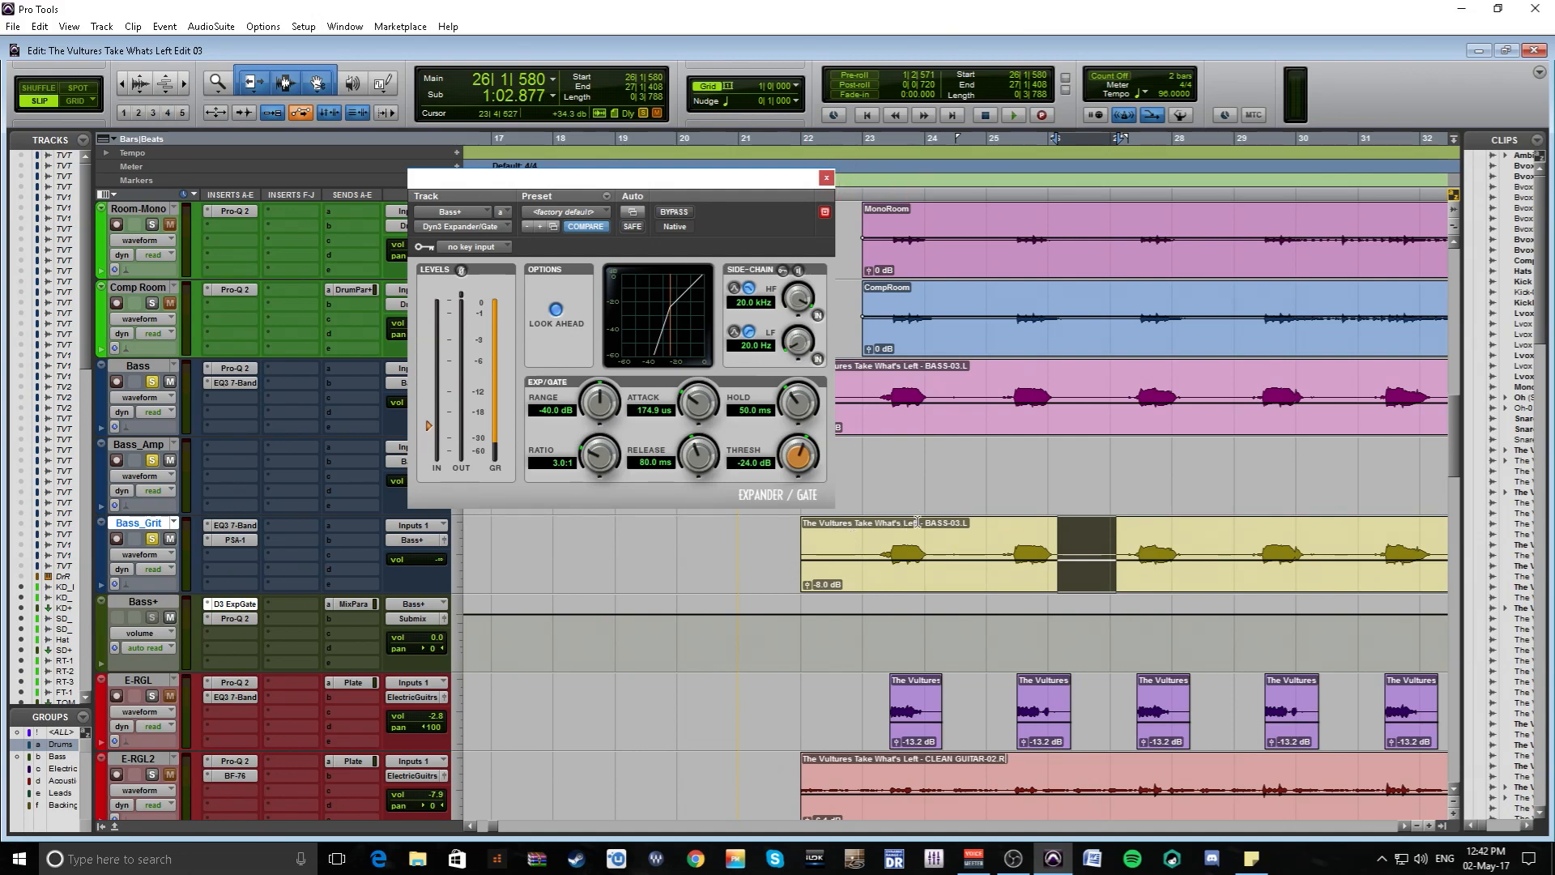
left_click(866, 542)
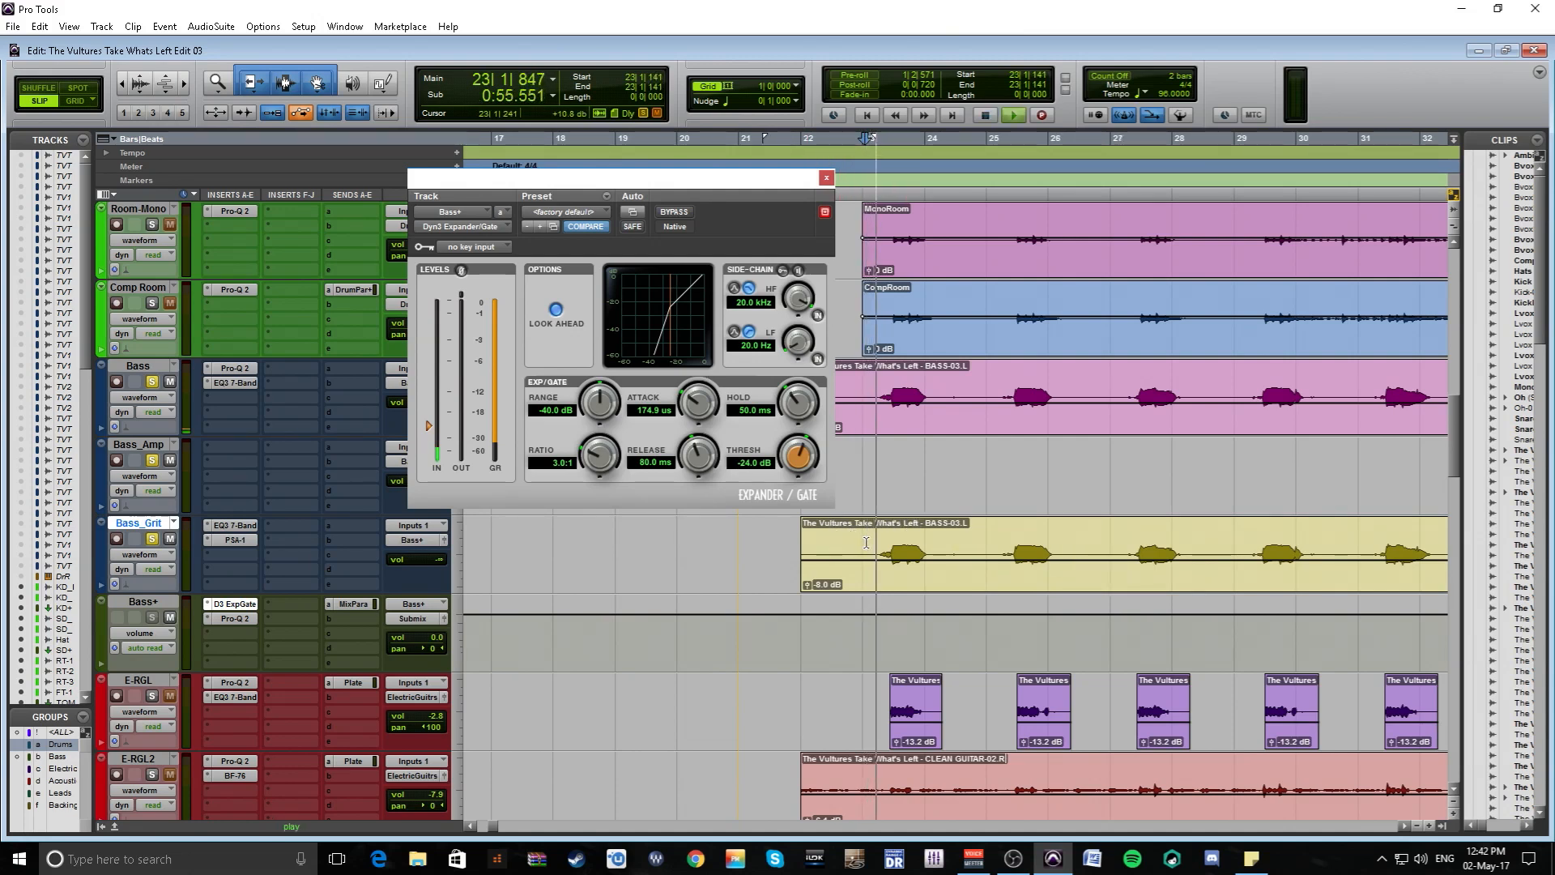
key("space")
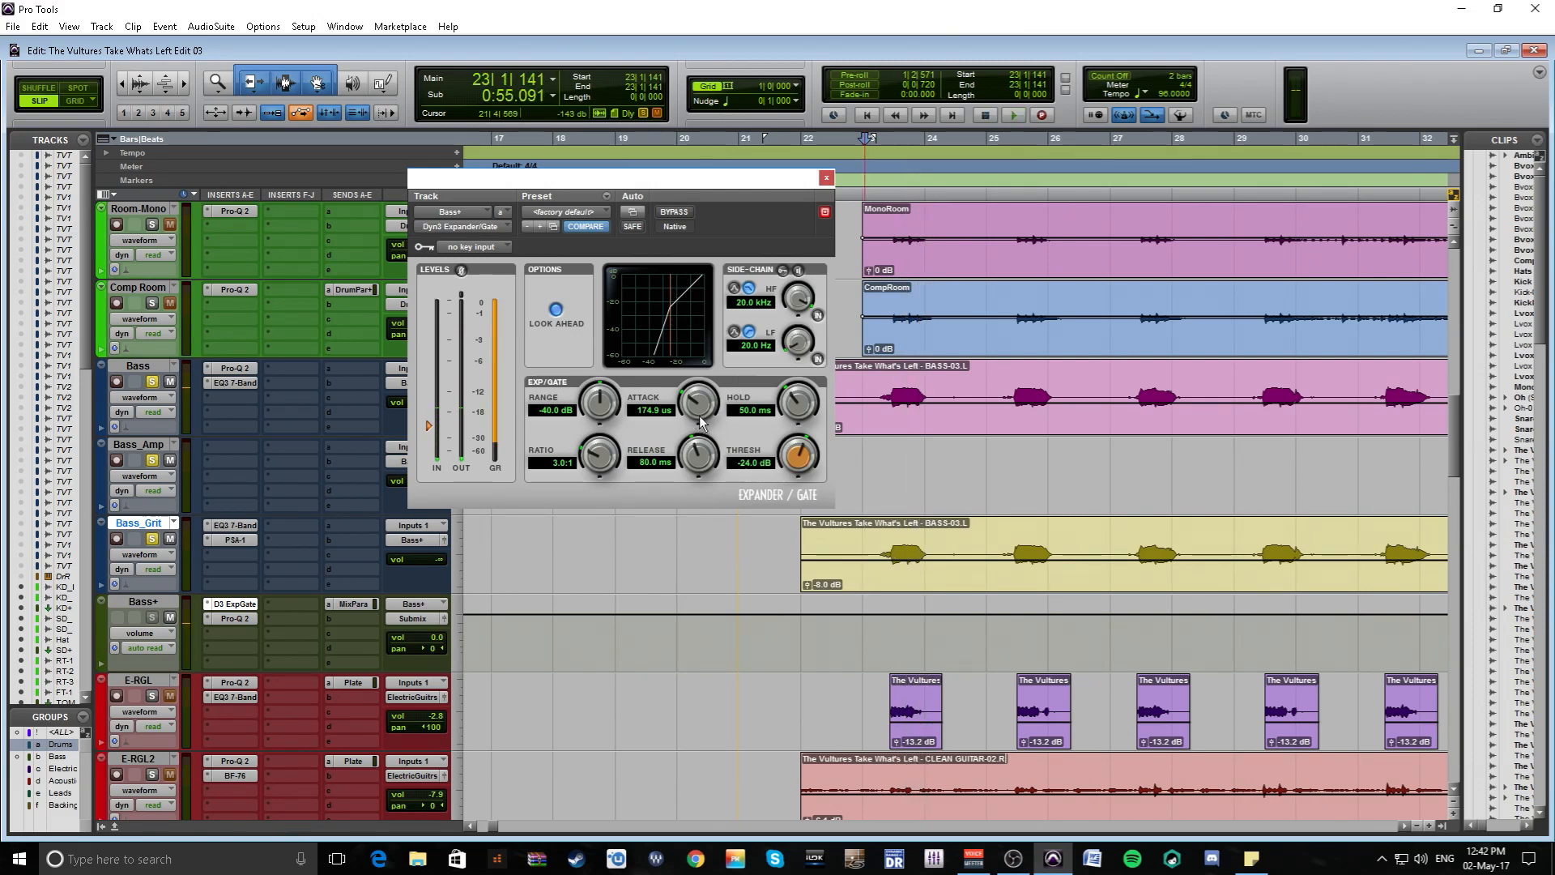
Step: Raise the gate's threshold to -20.7 dB and play the first verse bass notes
left_click_drag(799, 460, 813, 453)
key("space")
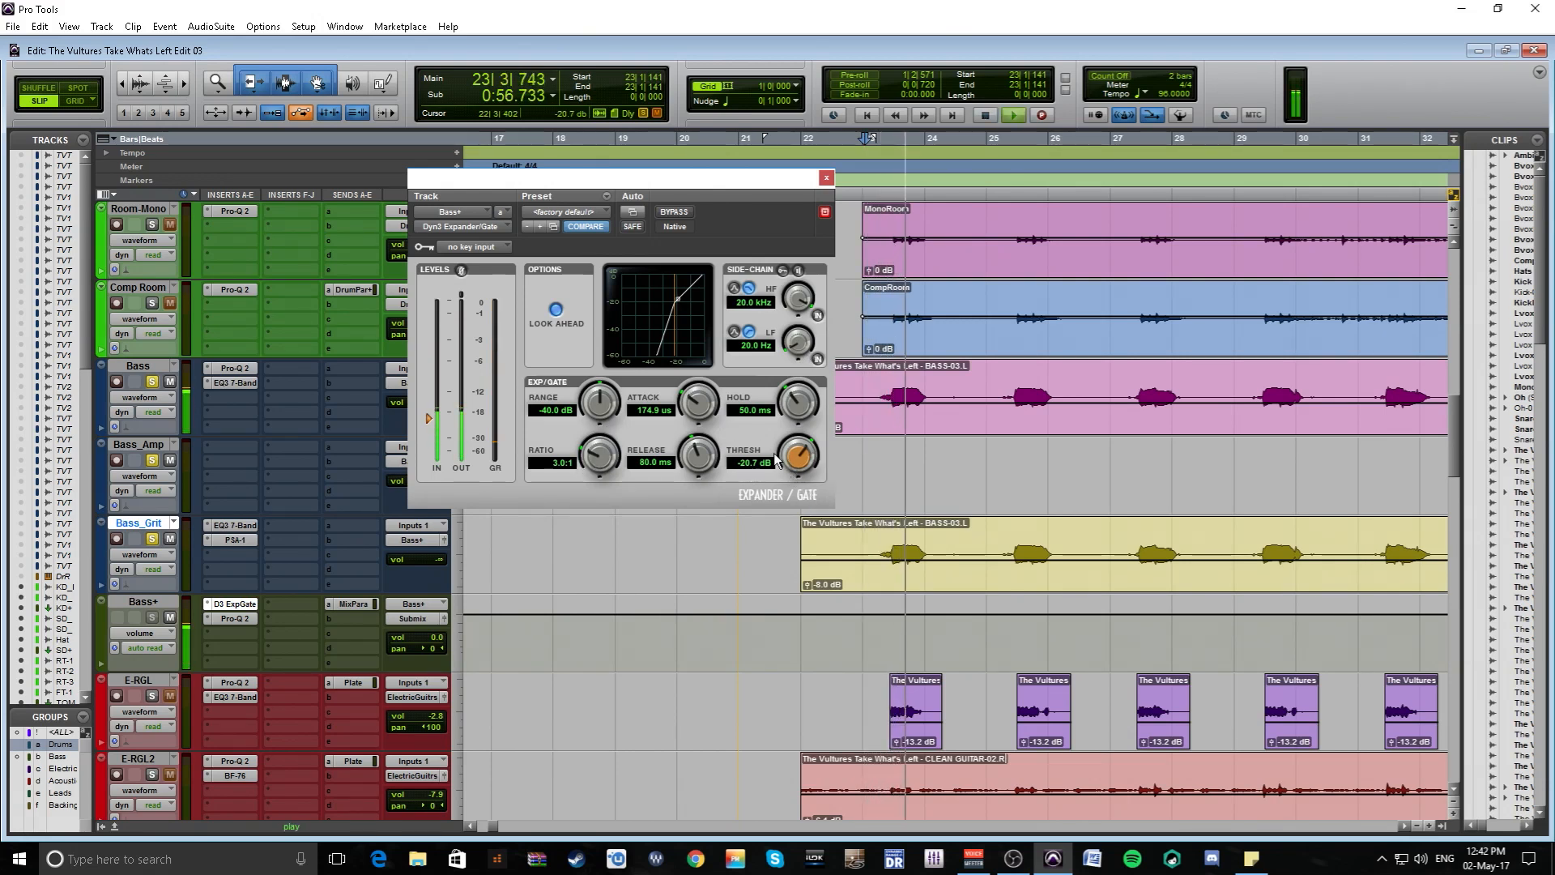
key("space")
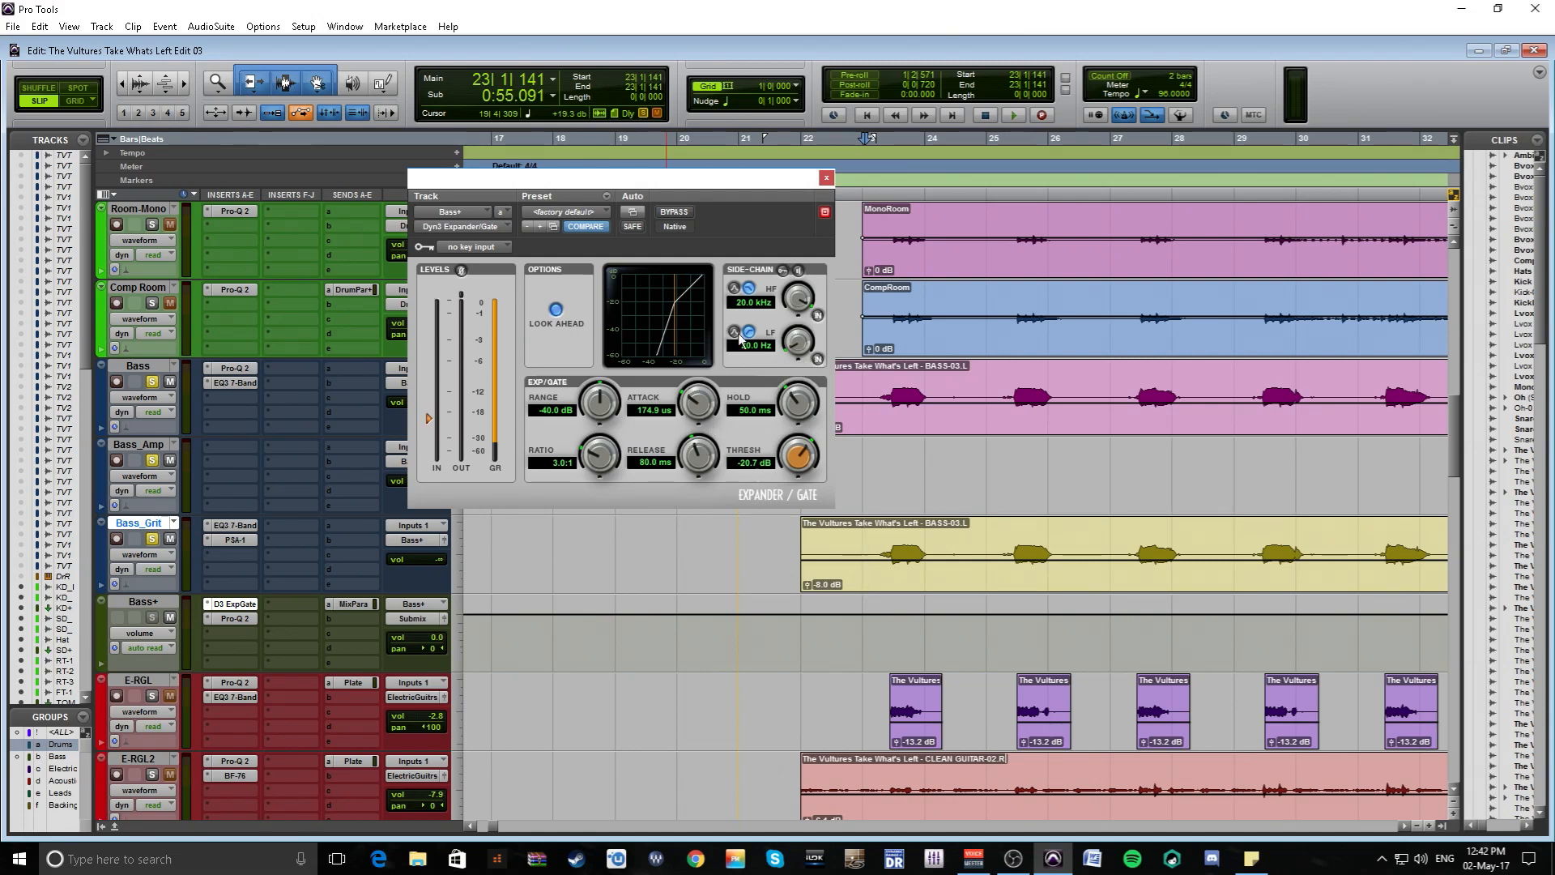
Step: Turn on side-chain listen with the LF filter as band-pass at 86.8 Hz, and set the threshold to -21.3 dB during playback
left_click(798, 272)
left_click(734, 333)
left_click_drag(799, 343, 842, 324)
left_click(872, 535)
key("space")
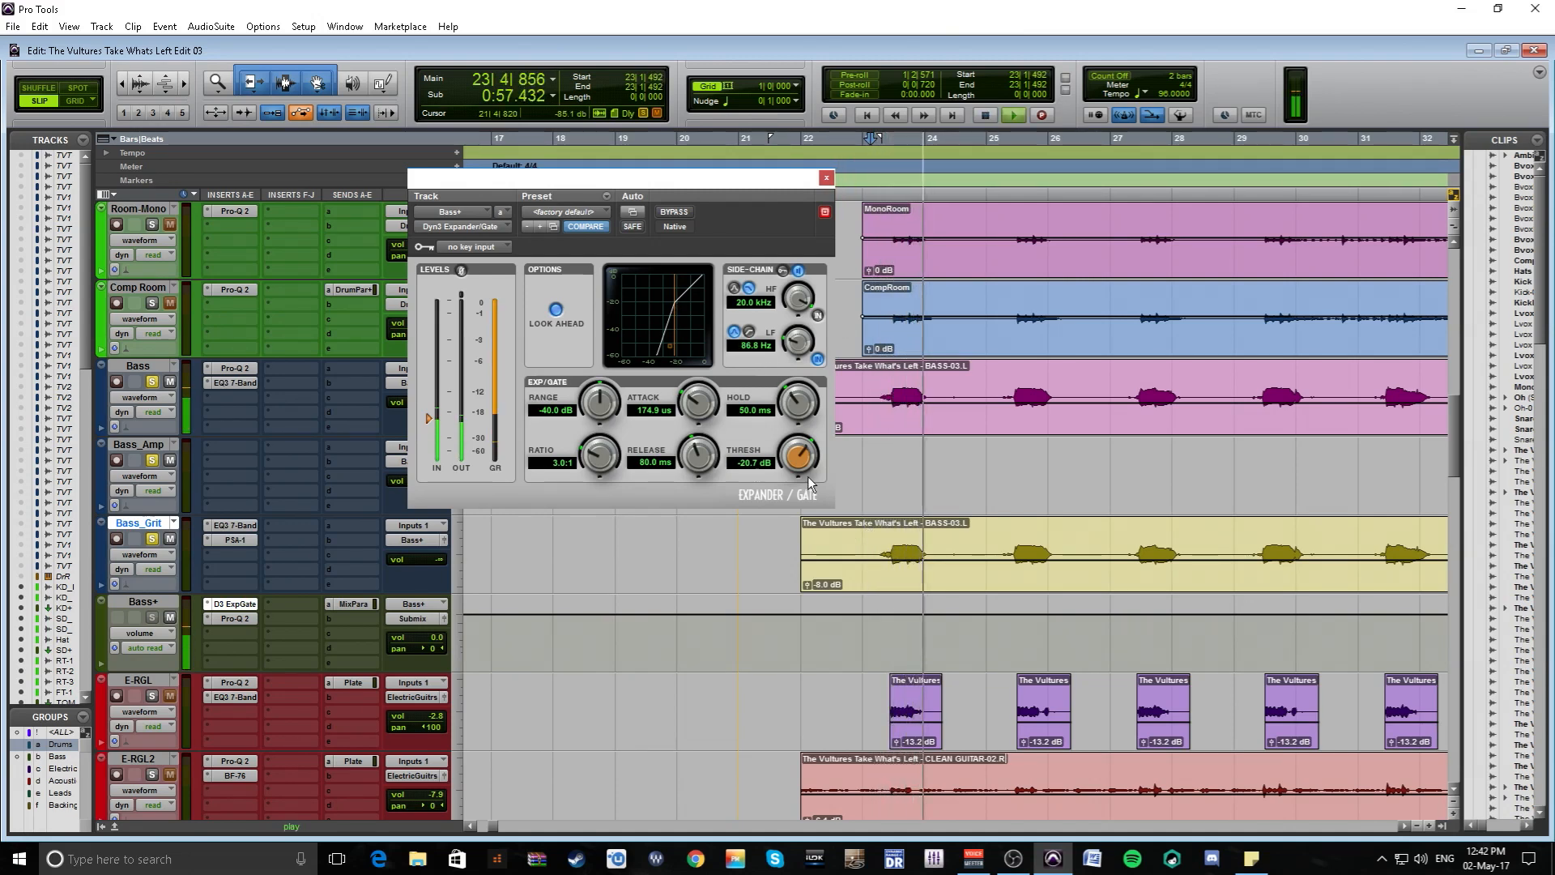
left_click_drag(796, 454, 795, 457)
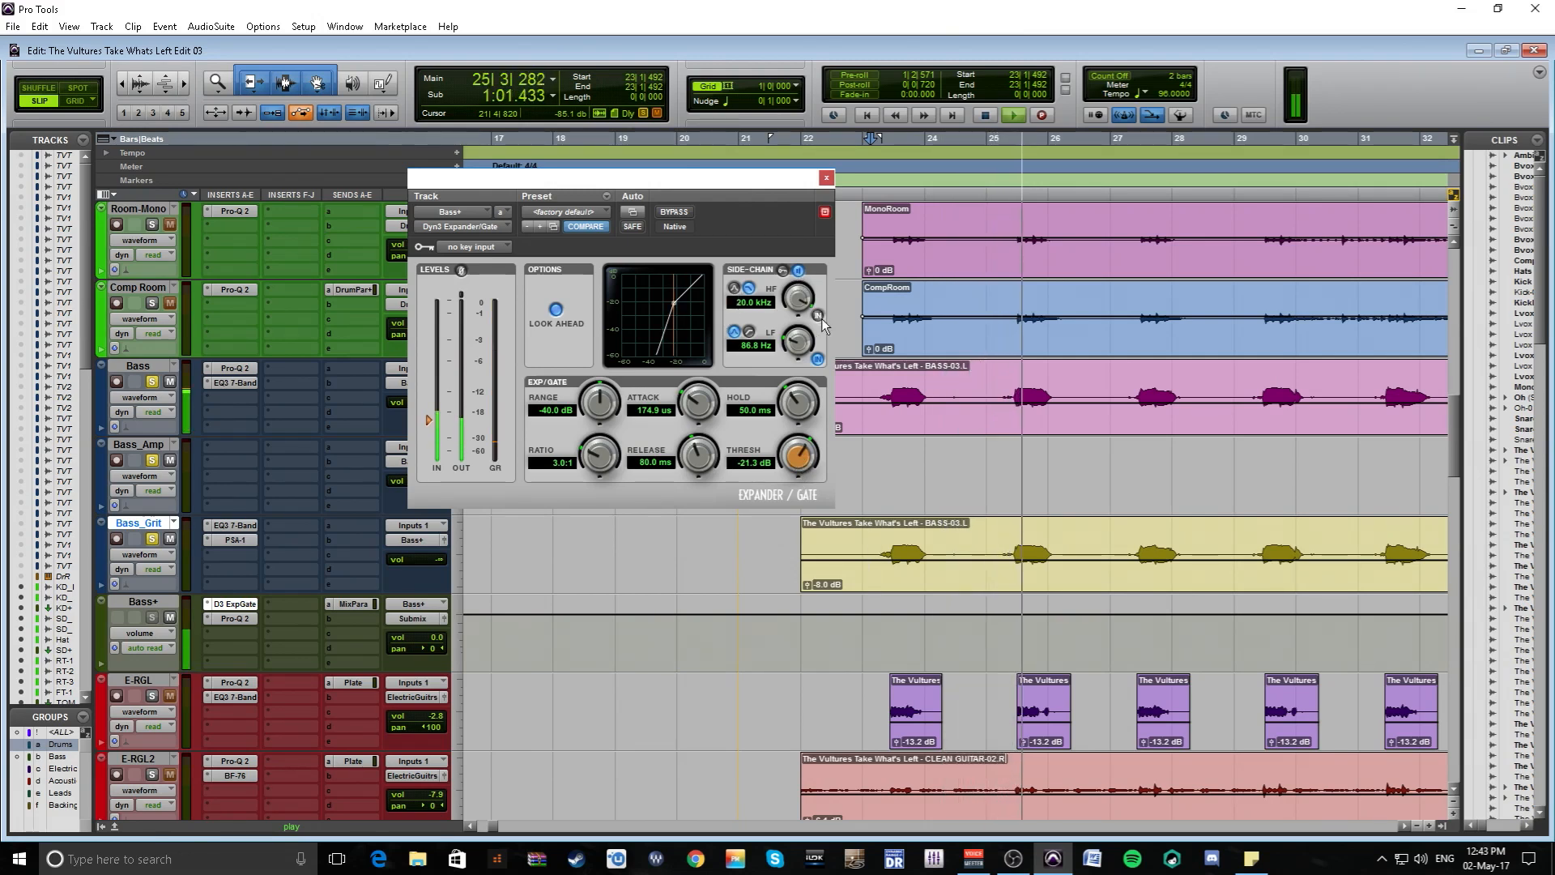
key("space")
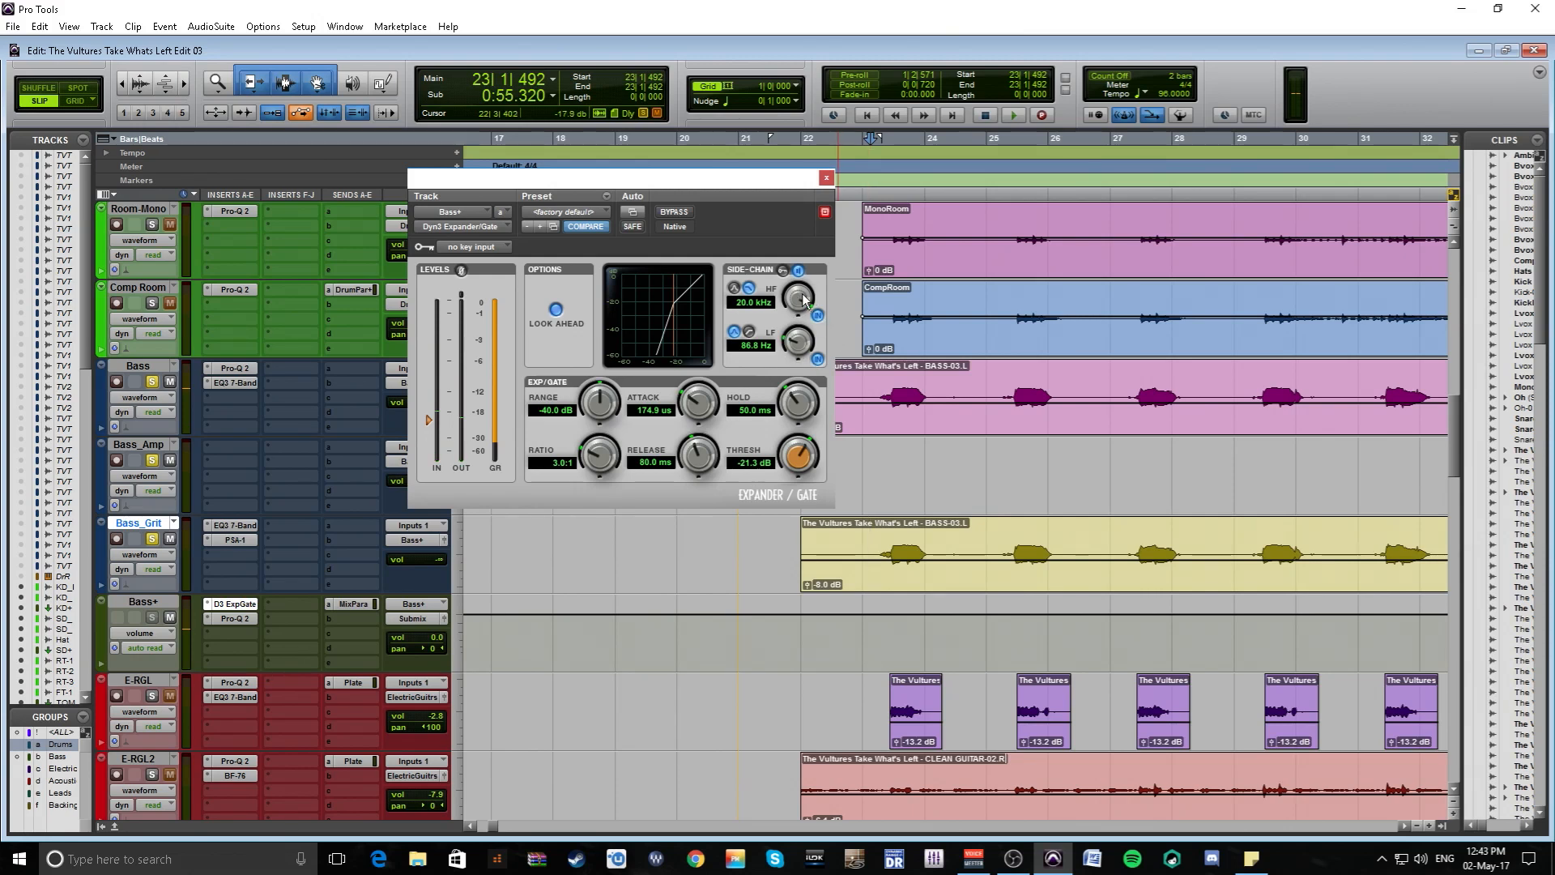
Step: Enable the HF side-chain filter at 122.6 Hz and set the LF filter to 62.5 Hz while playing the bass
left_click_drag(802, 338, 799, 352)
left_click_drag(800, 305, 771, 424)
key("space")
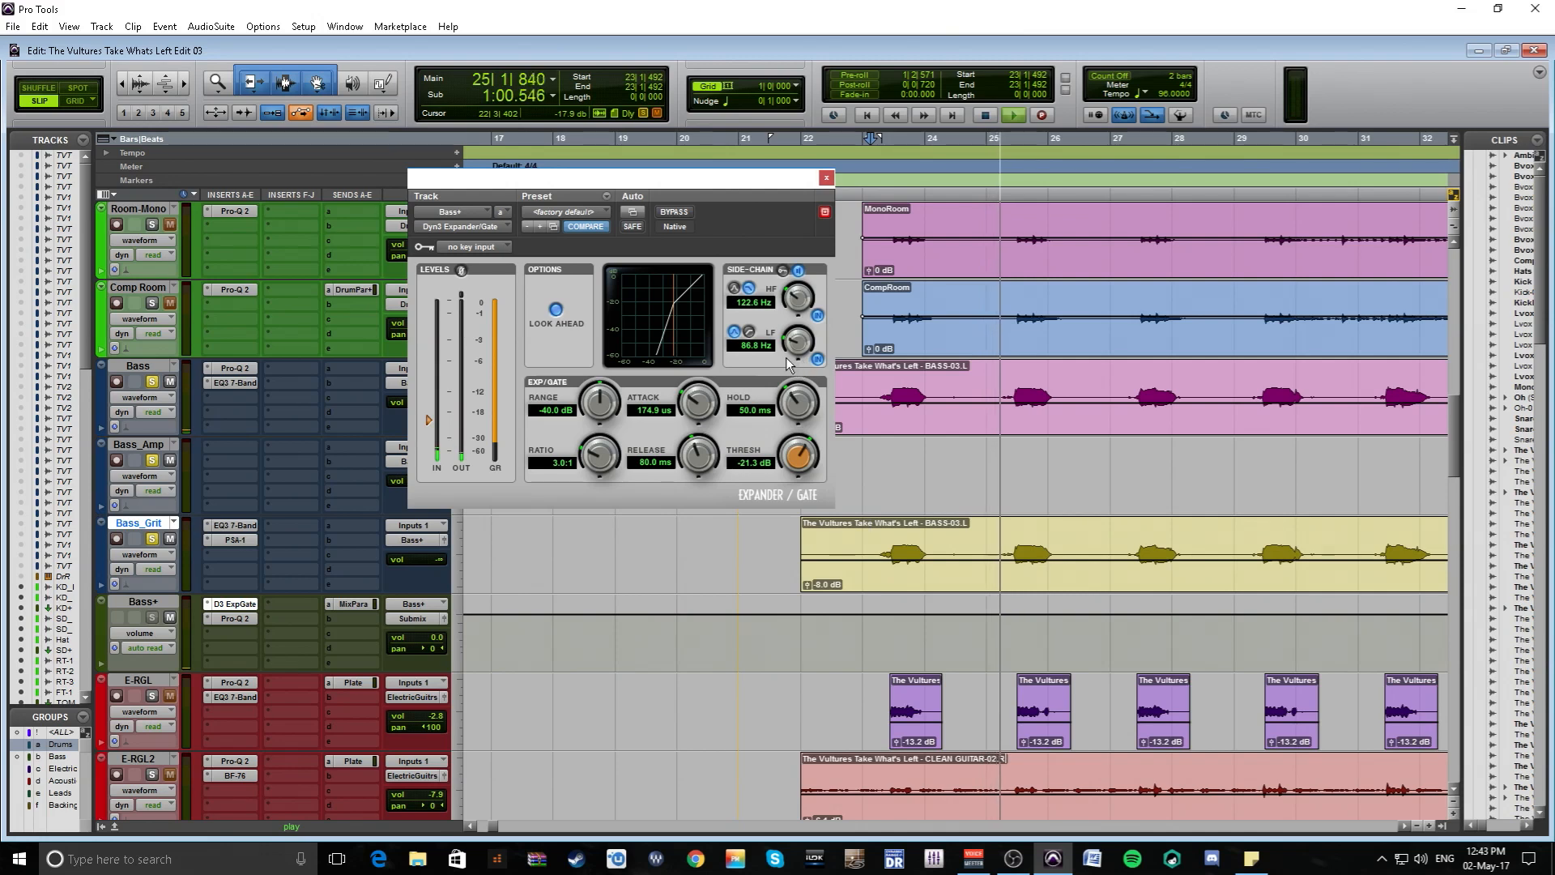
left_click_drag(799, 341, 789, 344)
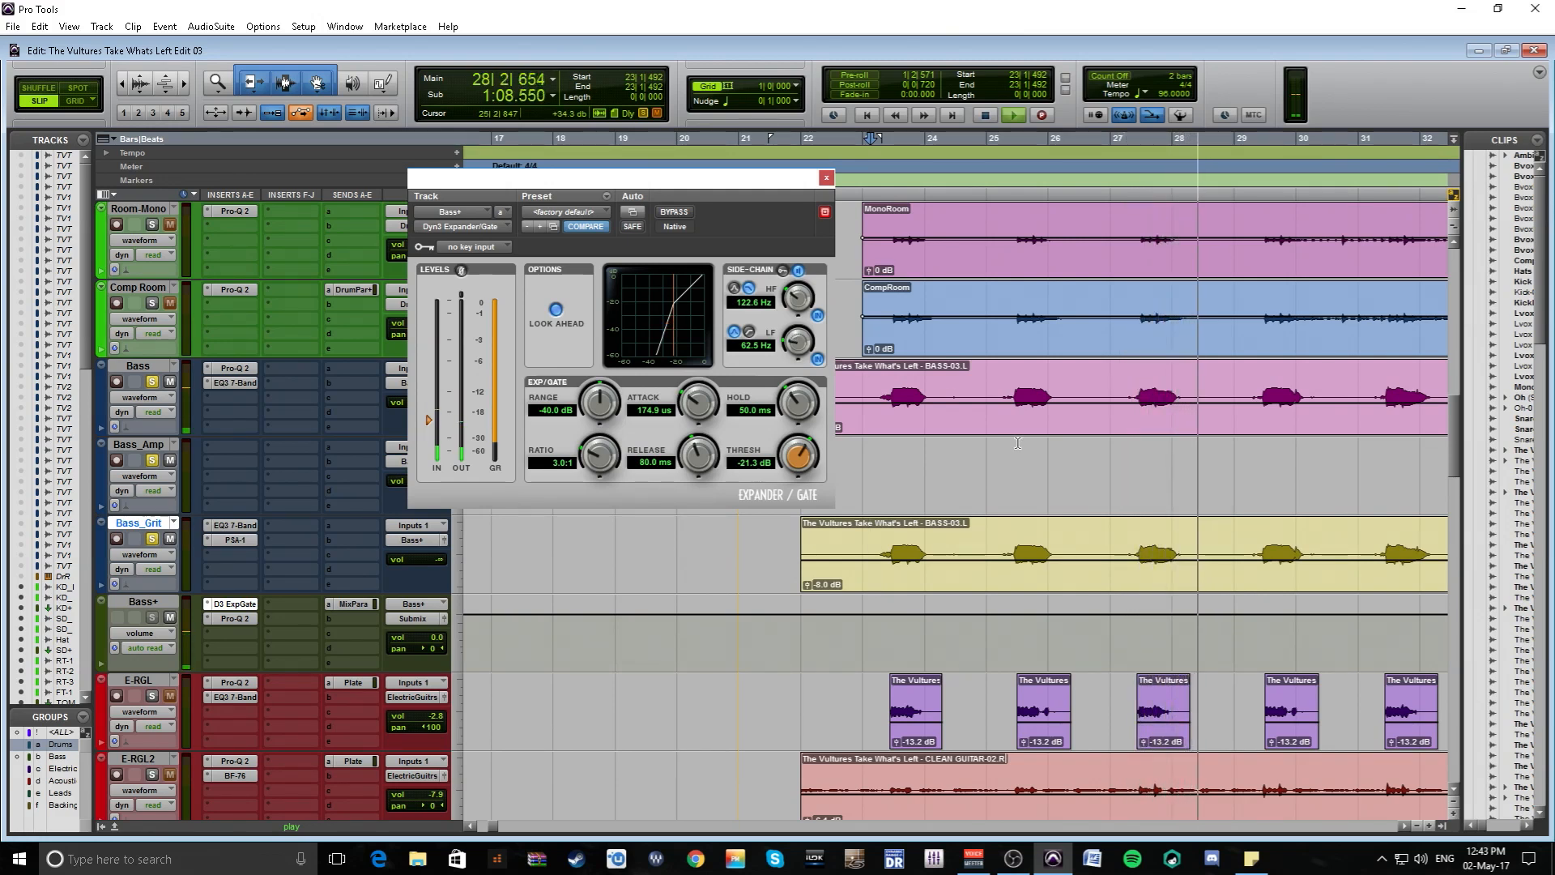
key("space")
Step: Play the first verse bass note through the filtered side-chain, stop, and turn off side-chain listen
left_click(883, 535)
key("space")
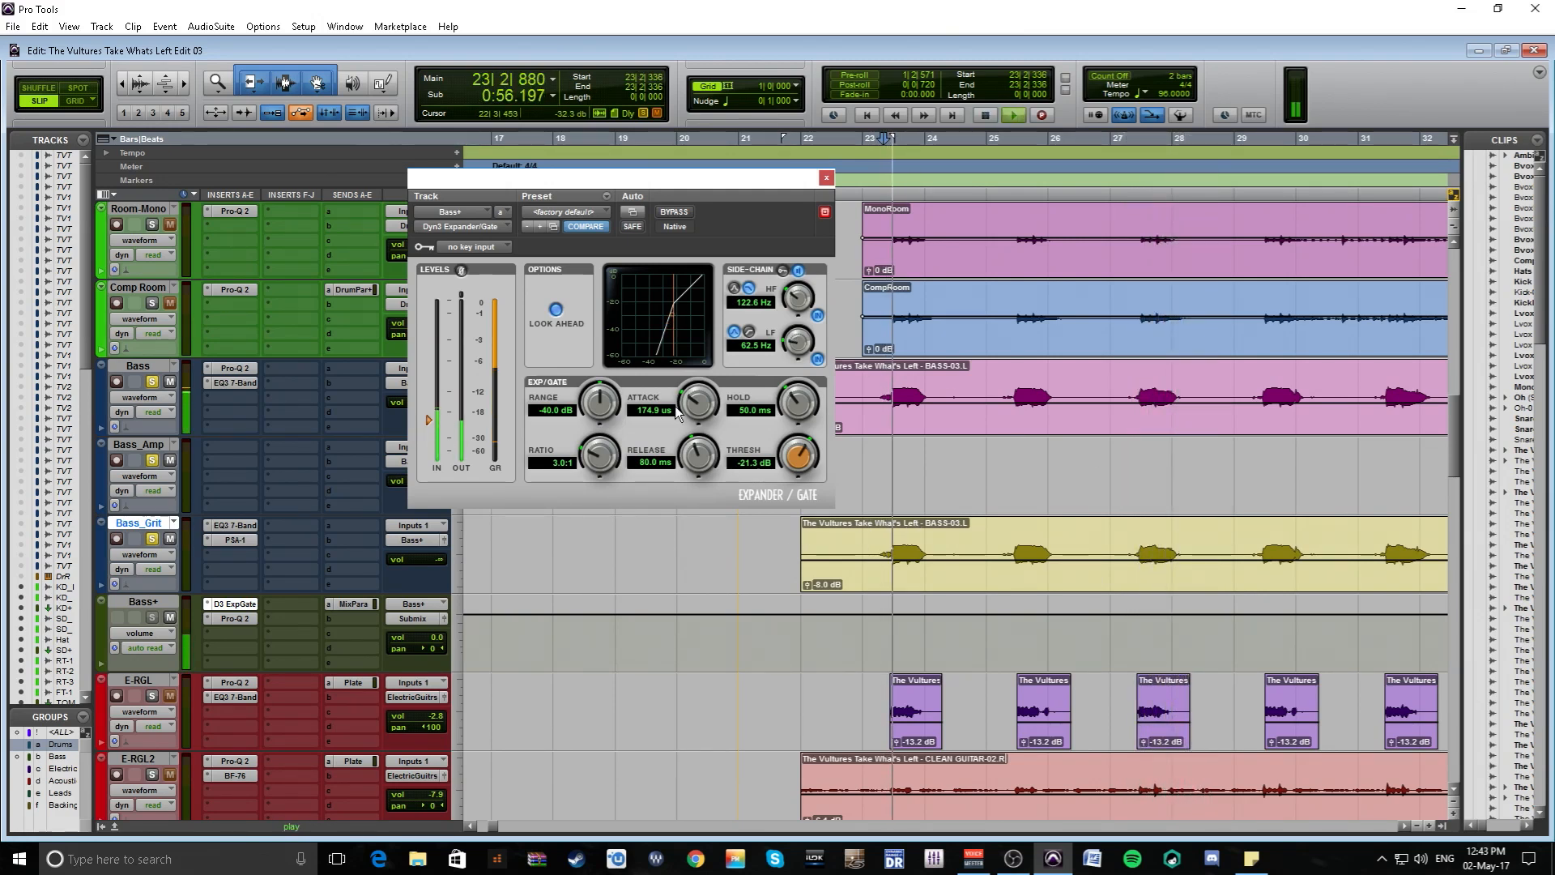
key("space")
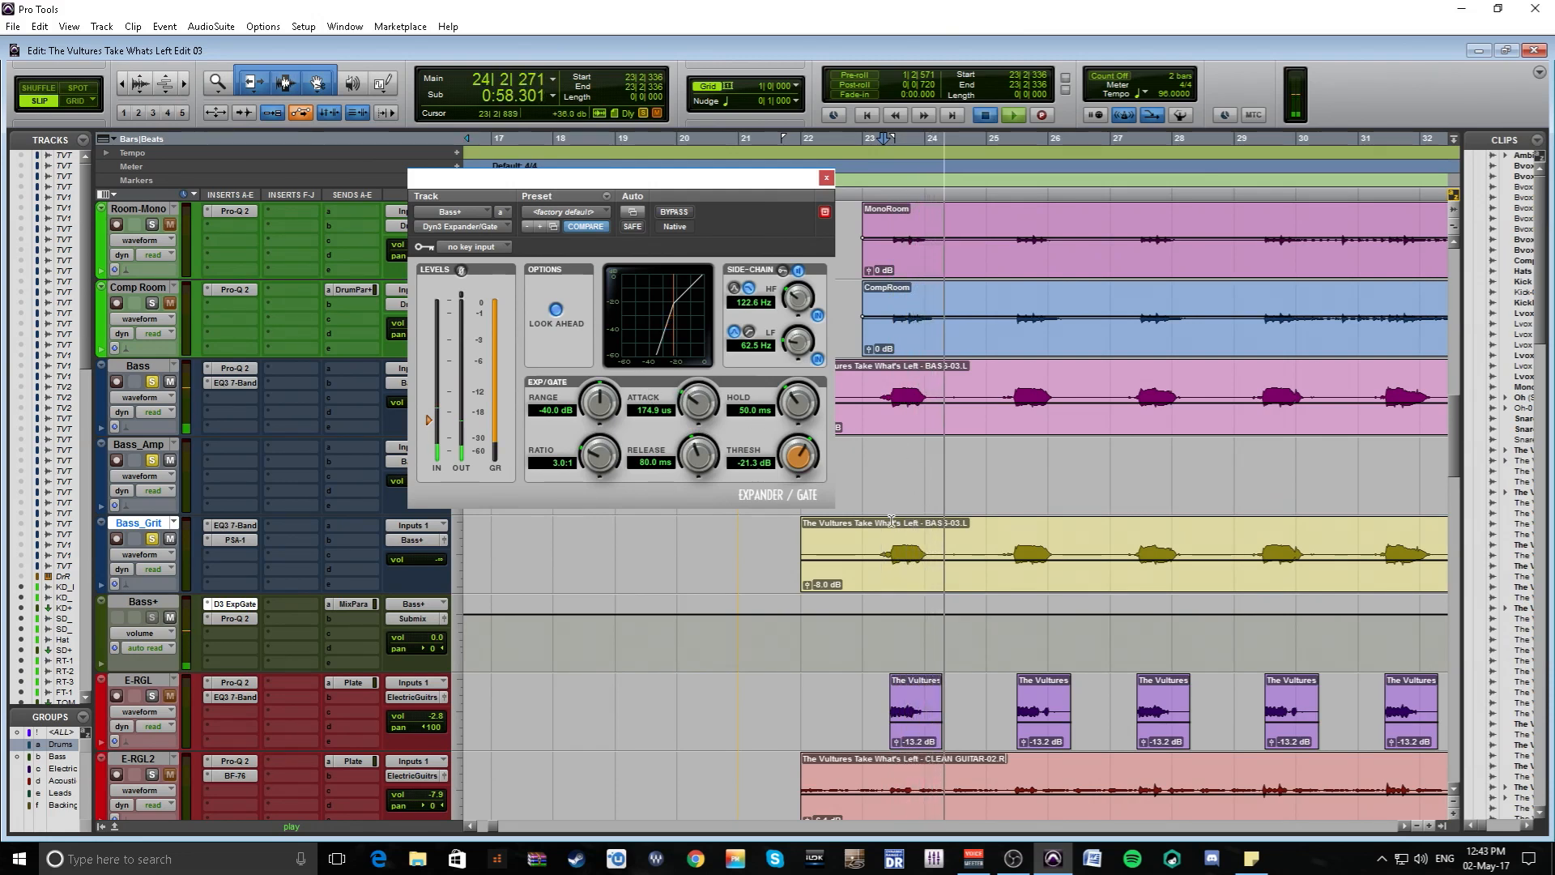
left_click(877, 185)
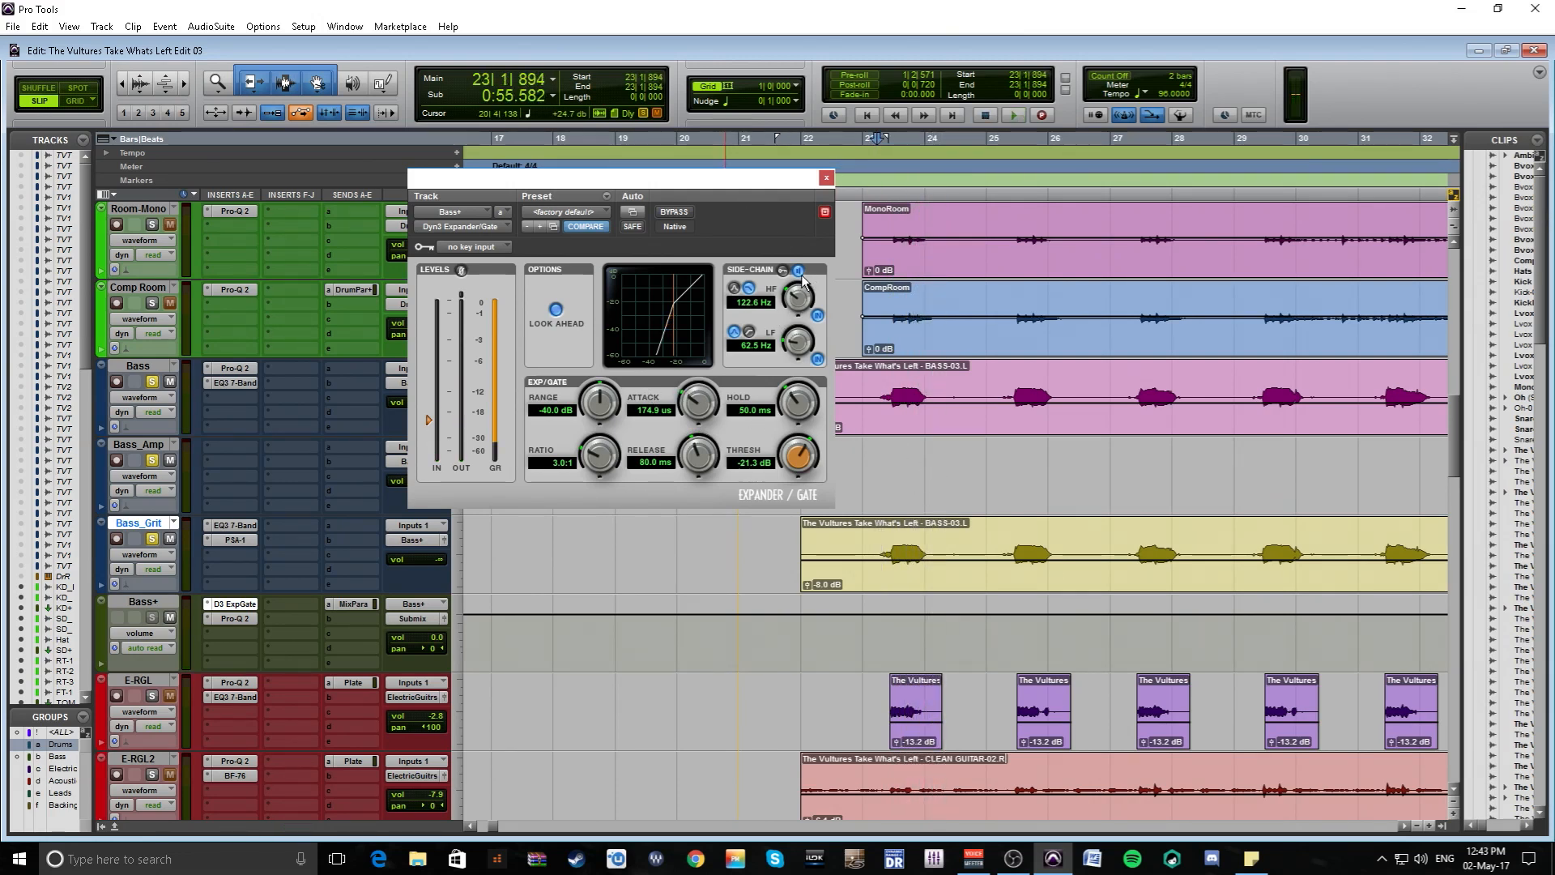
Step: Lower the gate's threshold to -26.7 dB while playing the verse bass notes
left_click(865, 530)
key("space")
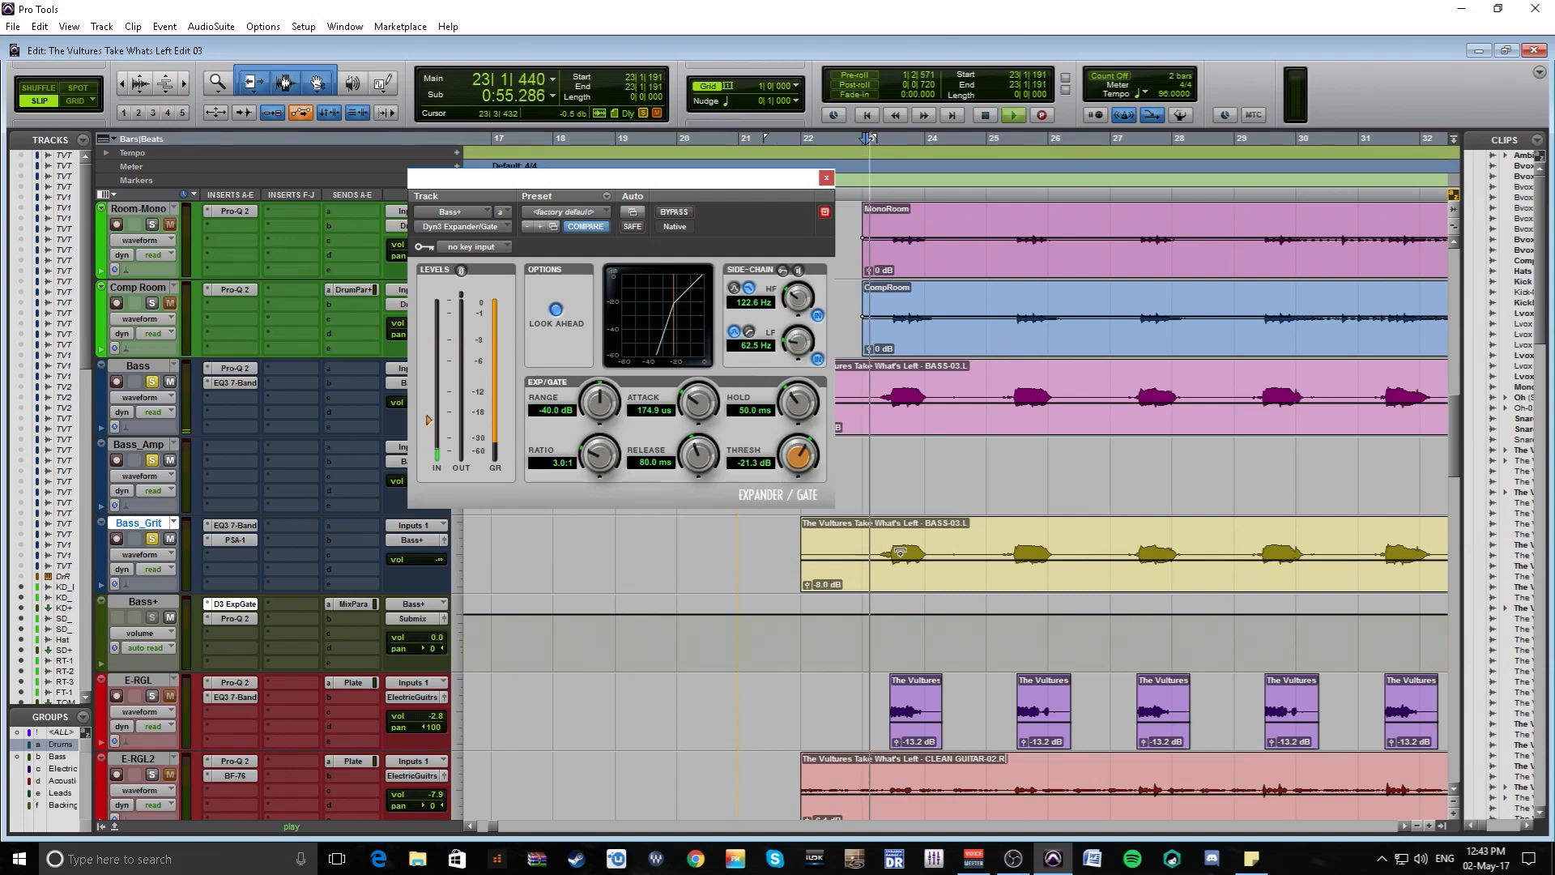
left_click_drag(798, 456, 780, 465)
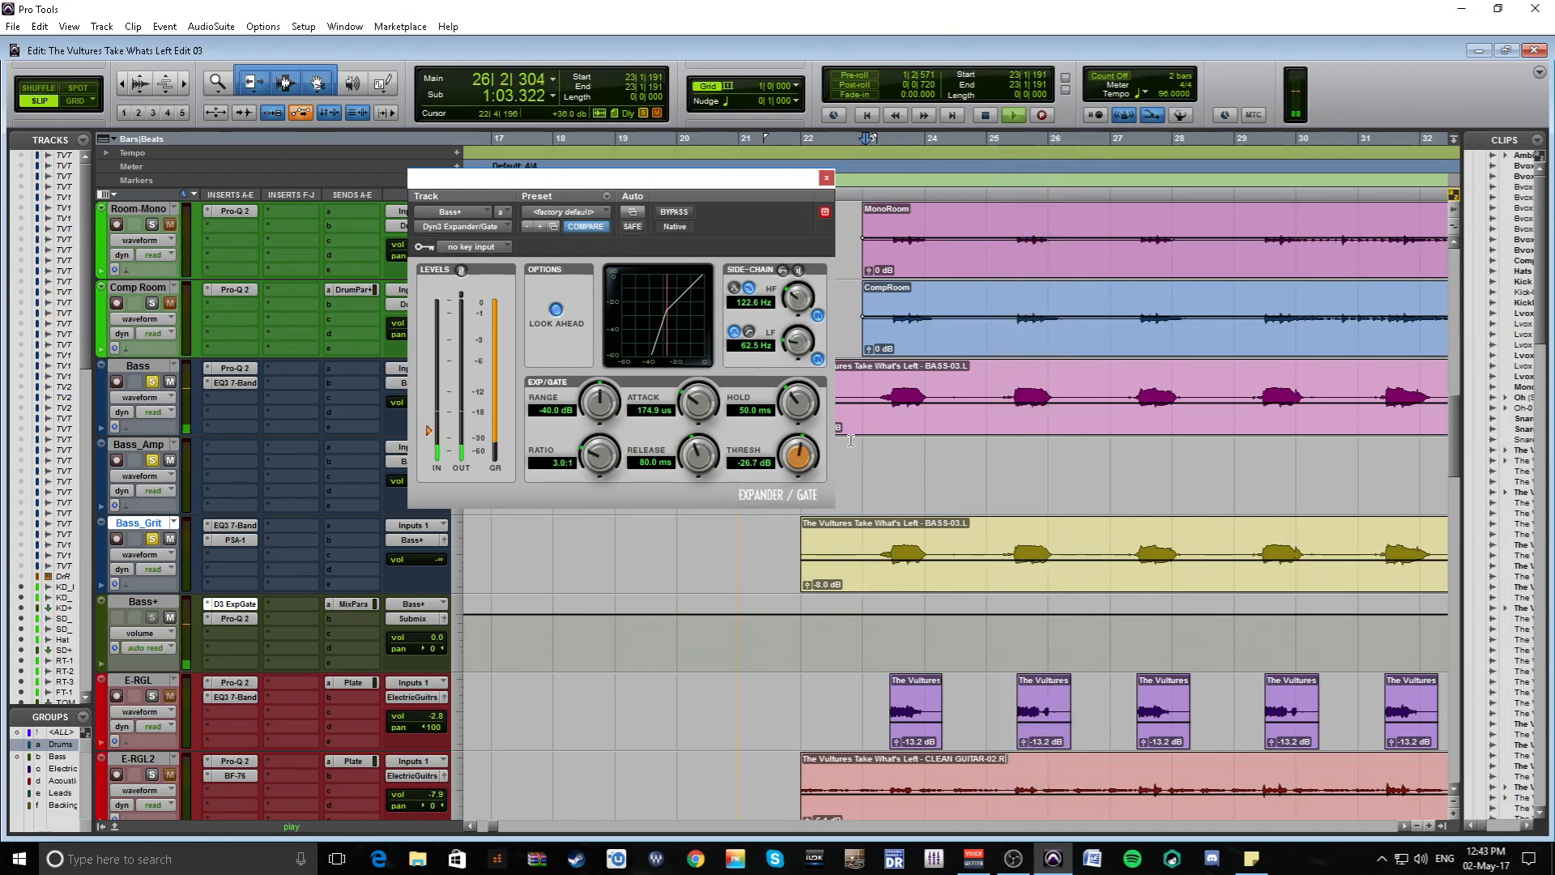
left_click(878, 552)
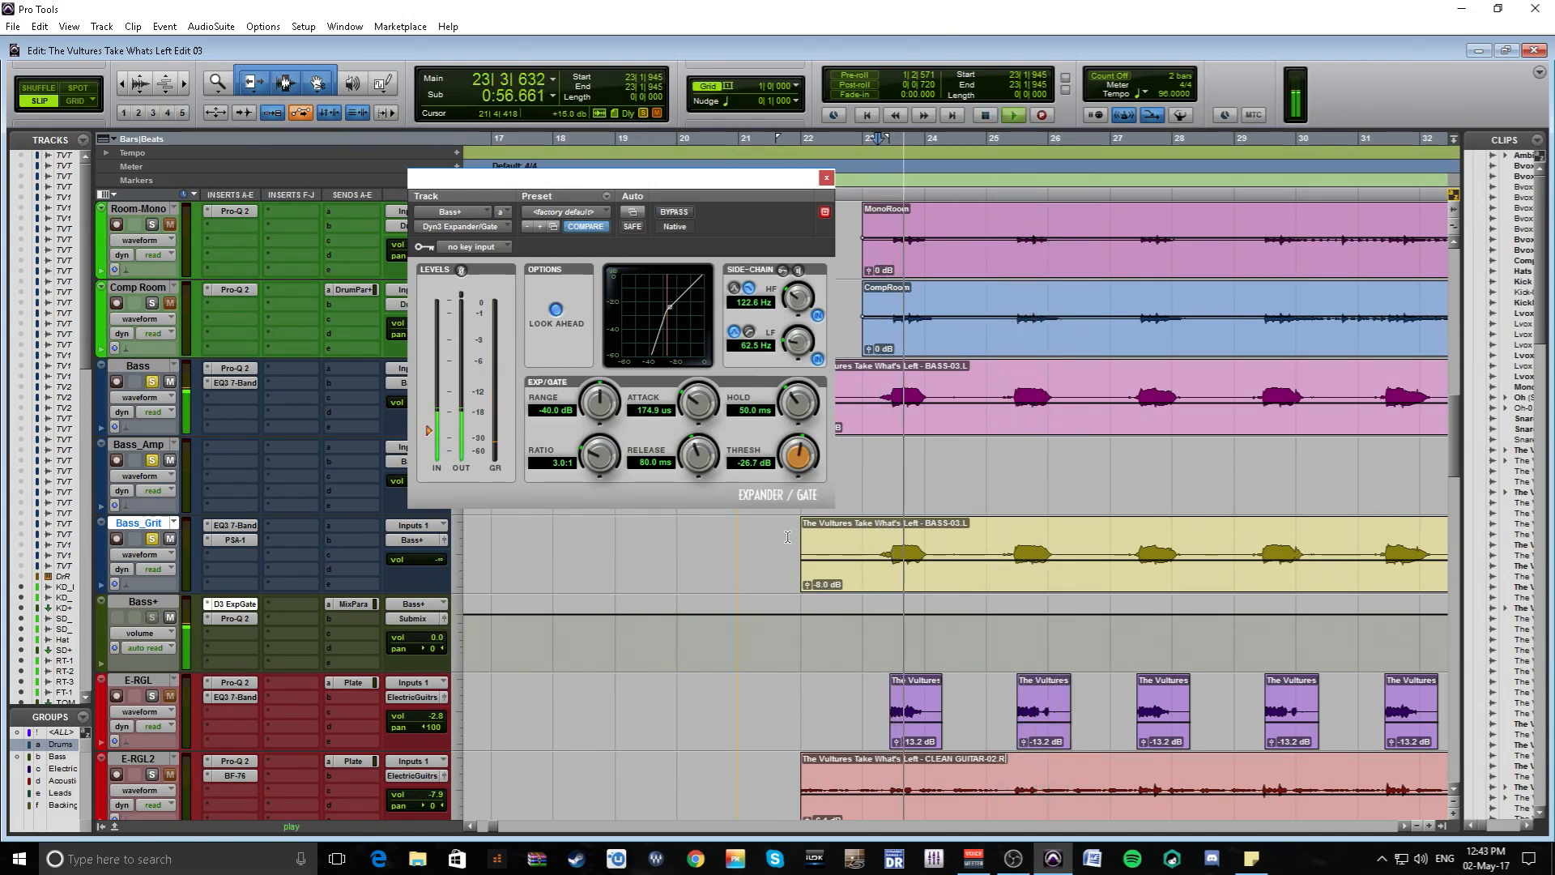
key("space")
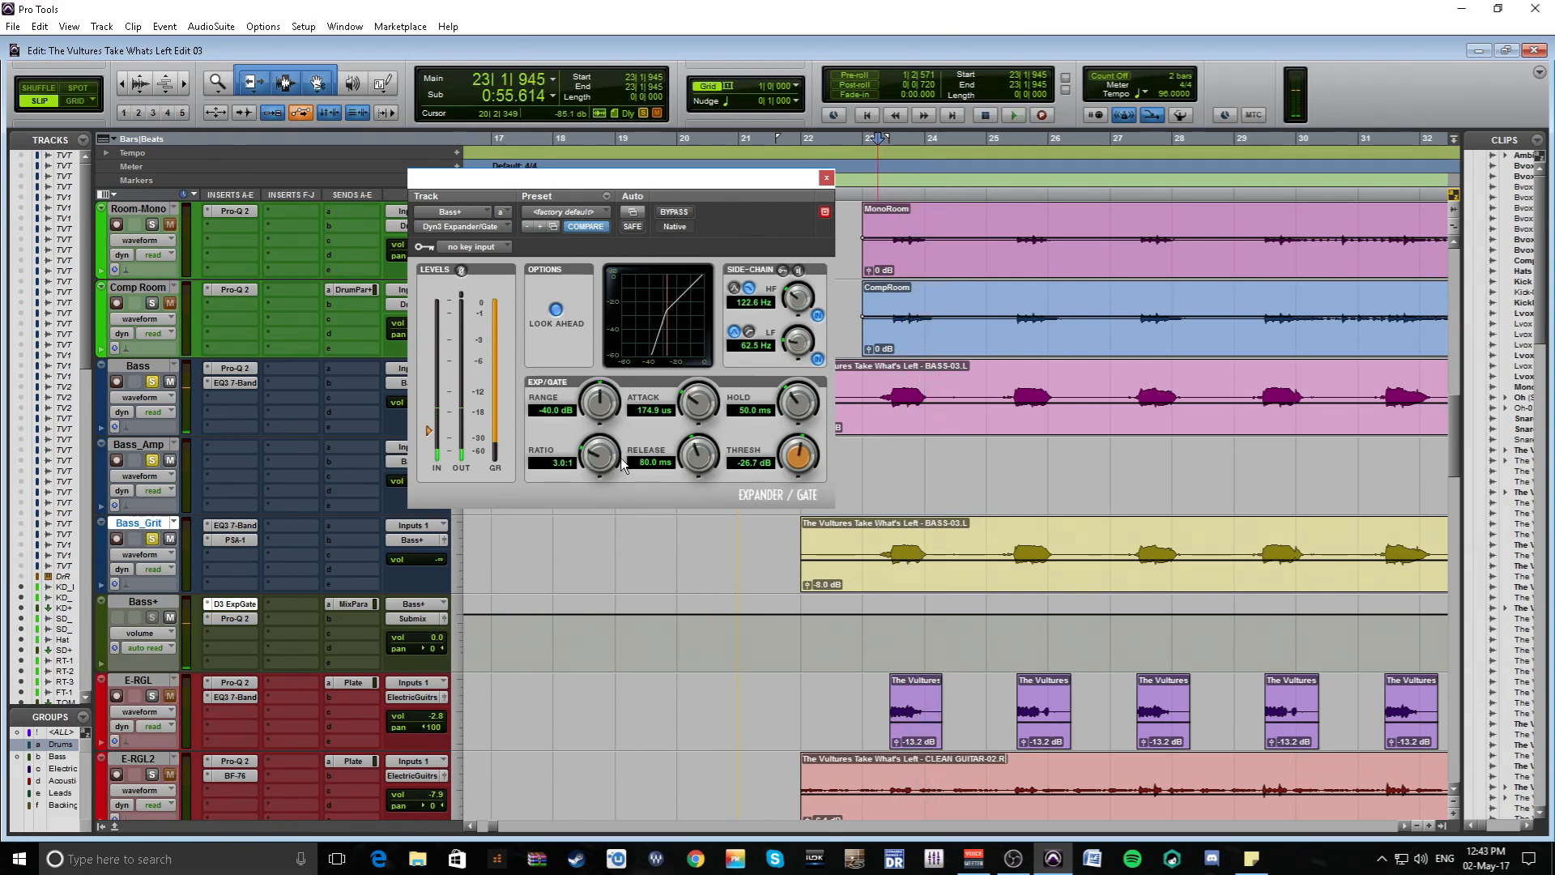
Step: Set the gate's ratio to 8.2:1, range to -79.6 dB and hold to 86.8 ms, and play the result
left_click_drag(588, 464, 604, 459)
left_click_drag(607, 403, 536, 498)
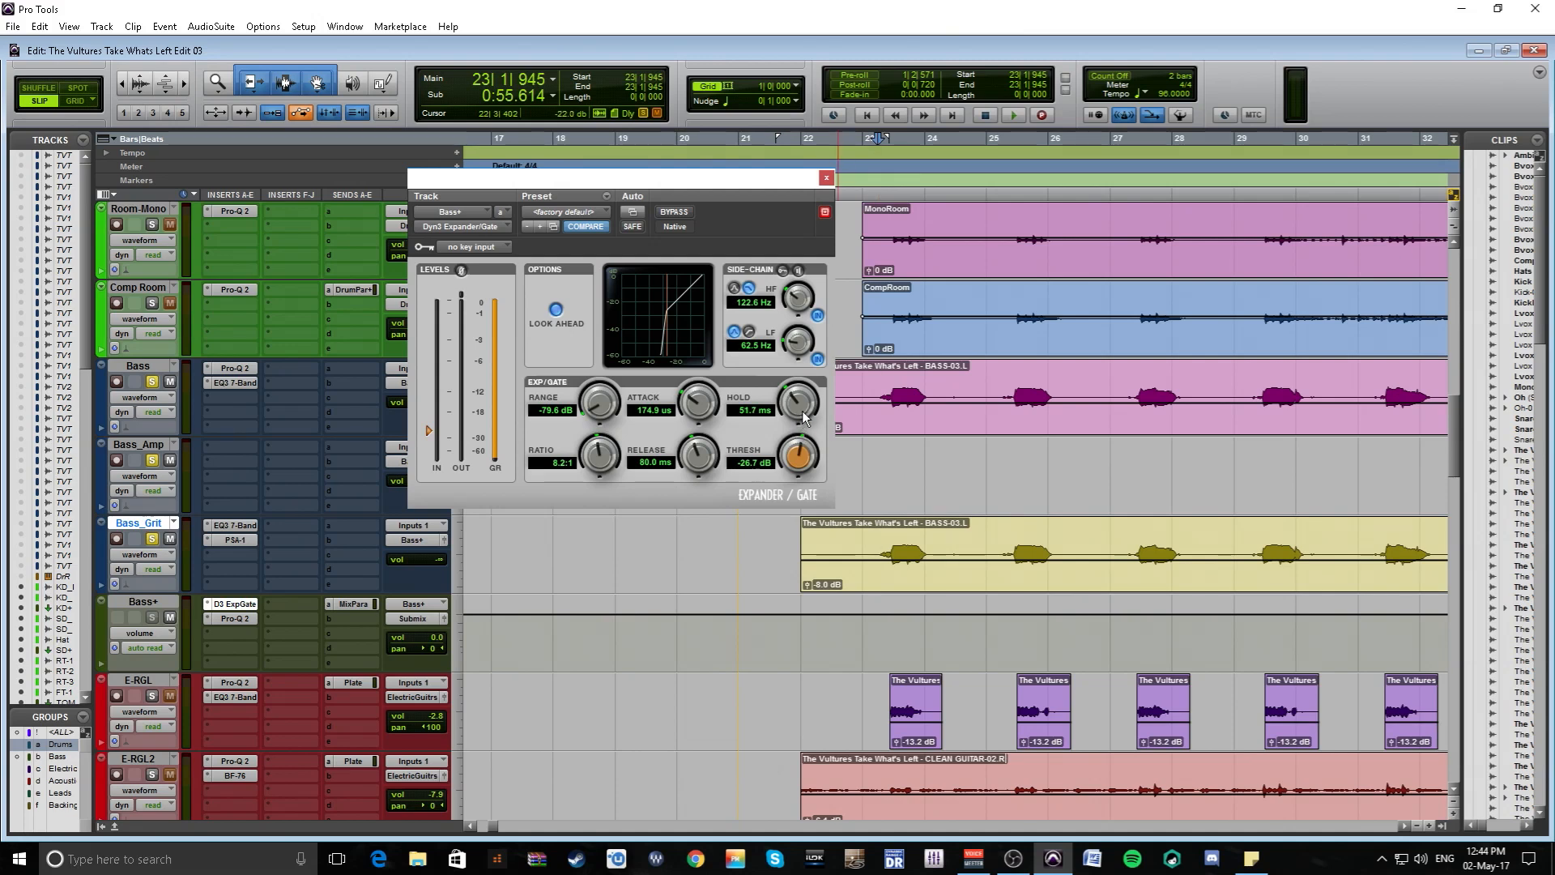
left_click_drag(797, 416, 806, 411)
left_click_drag(806, 409, 808, 407)
key("space")
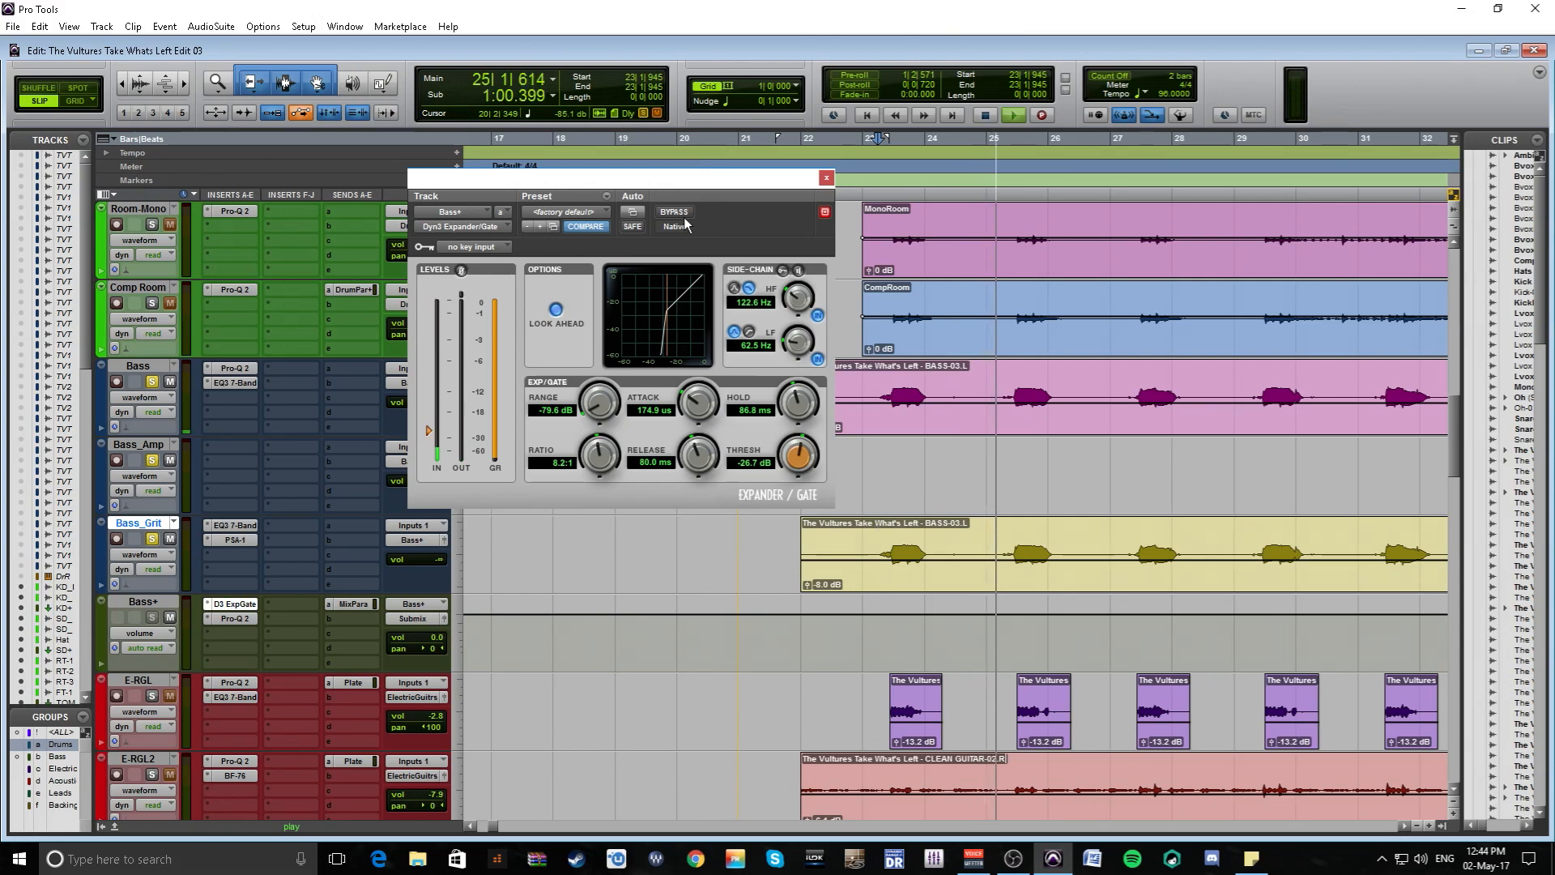
Step: Play the verse bass from just before its first note and compare it with the gate active and bypassed
left_click(872, 545)
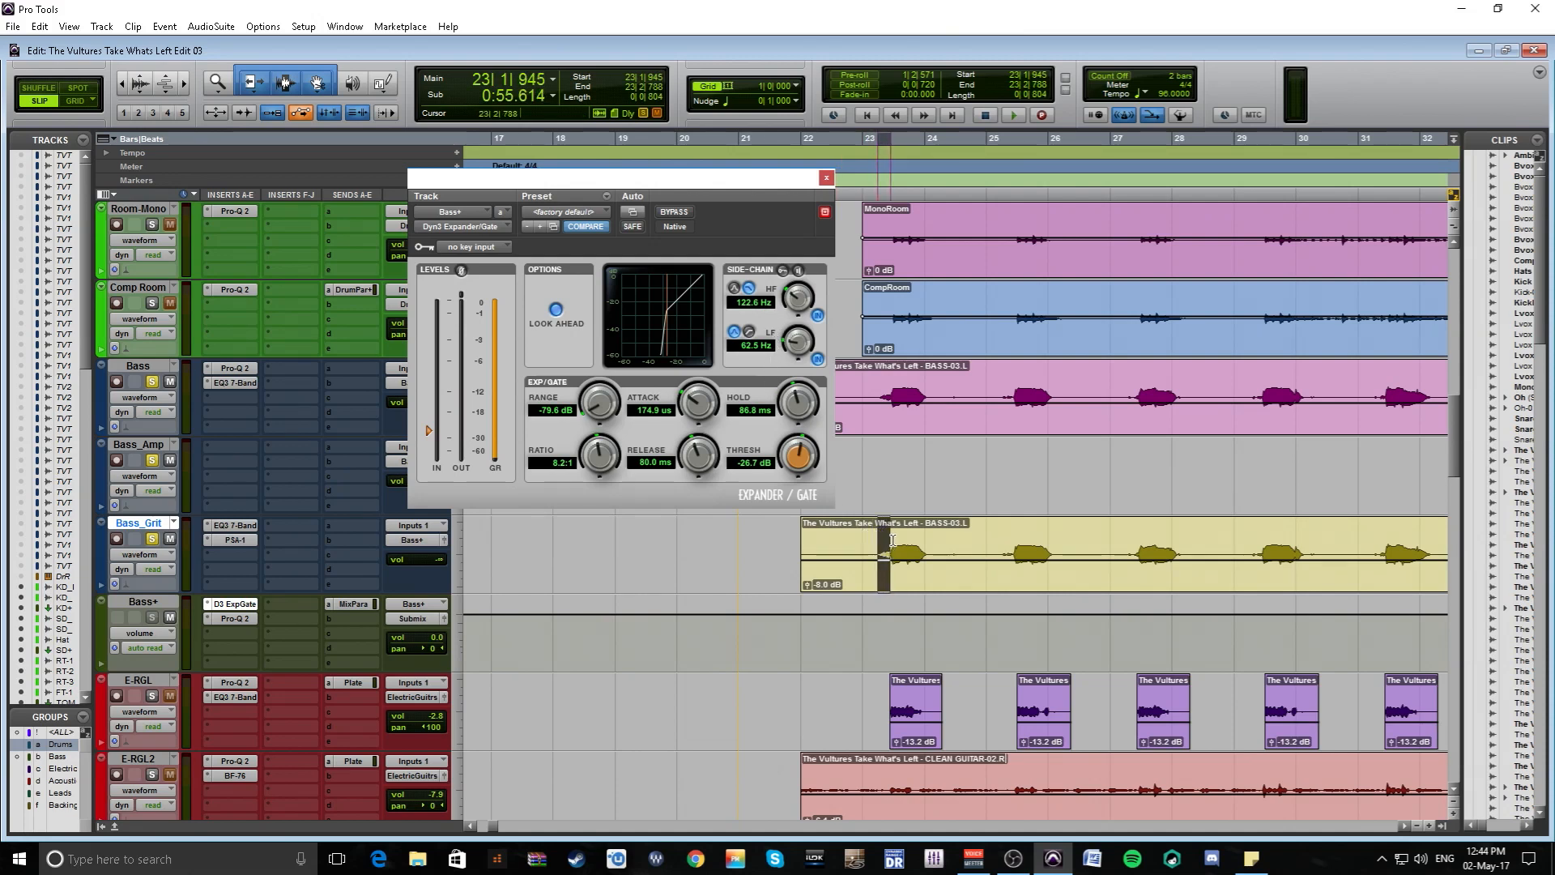
left_click_drag(892, 540, 891, 542)
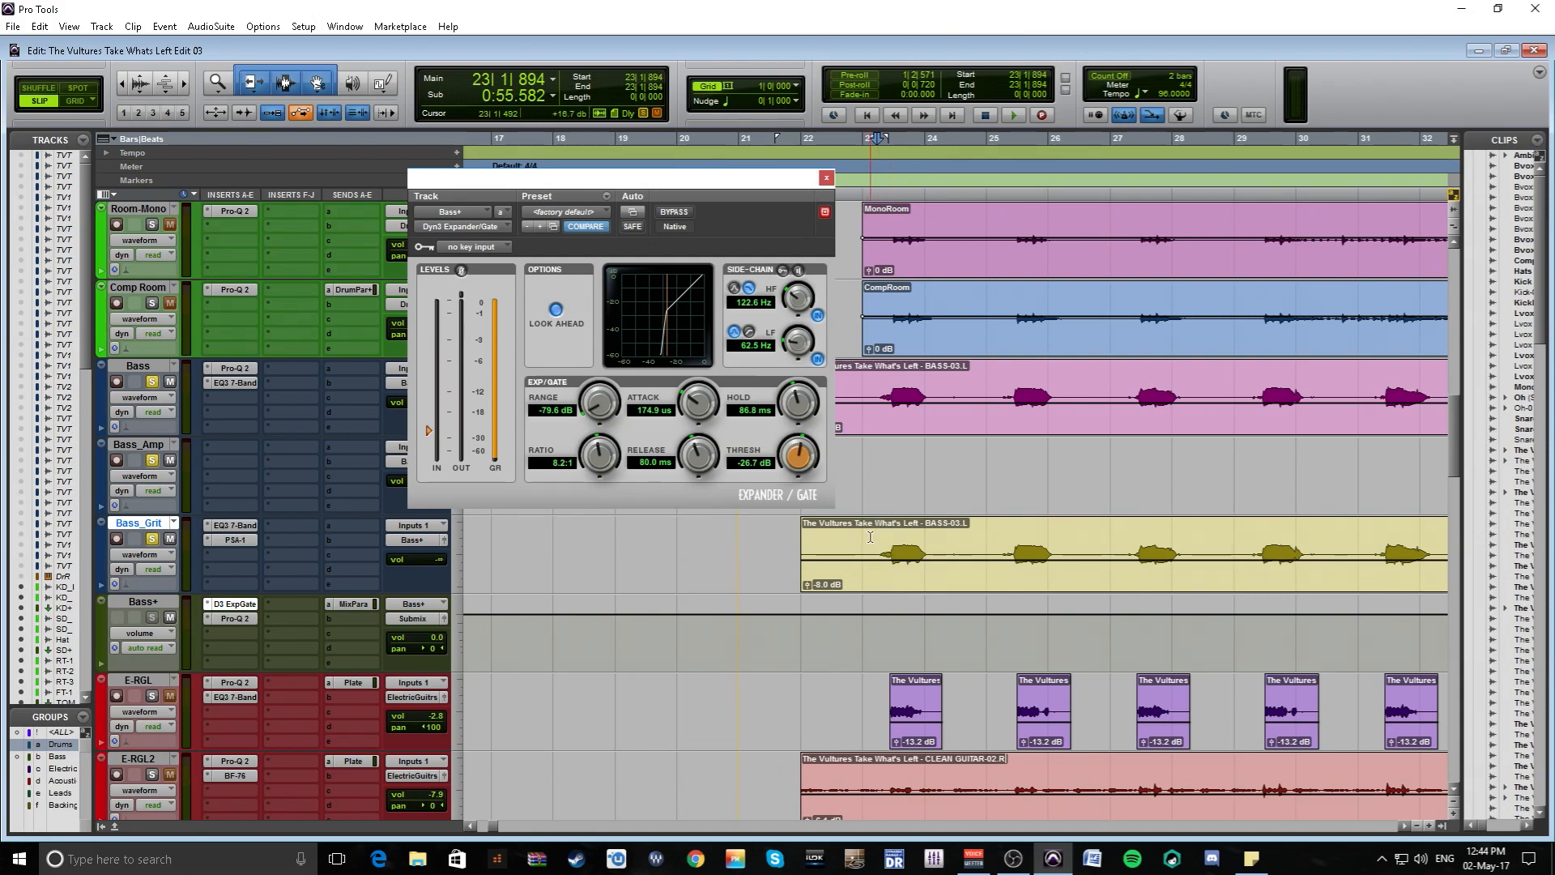
key("space")
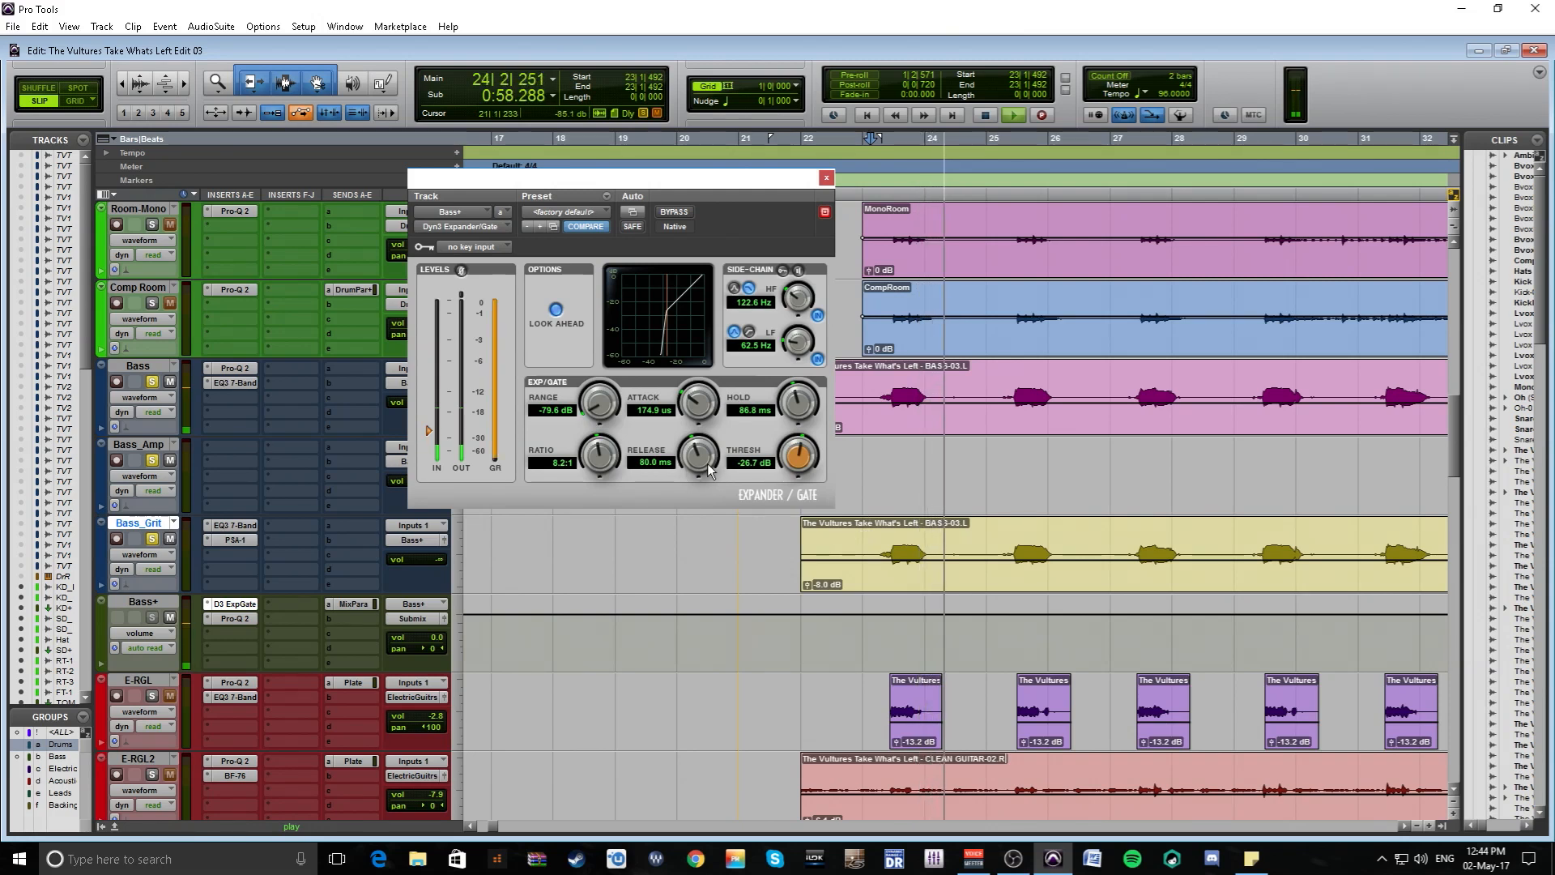
left_click(672, 213)
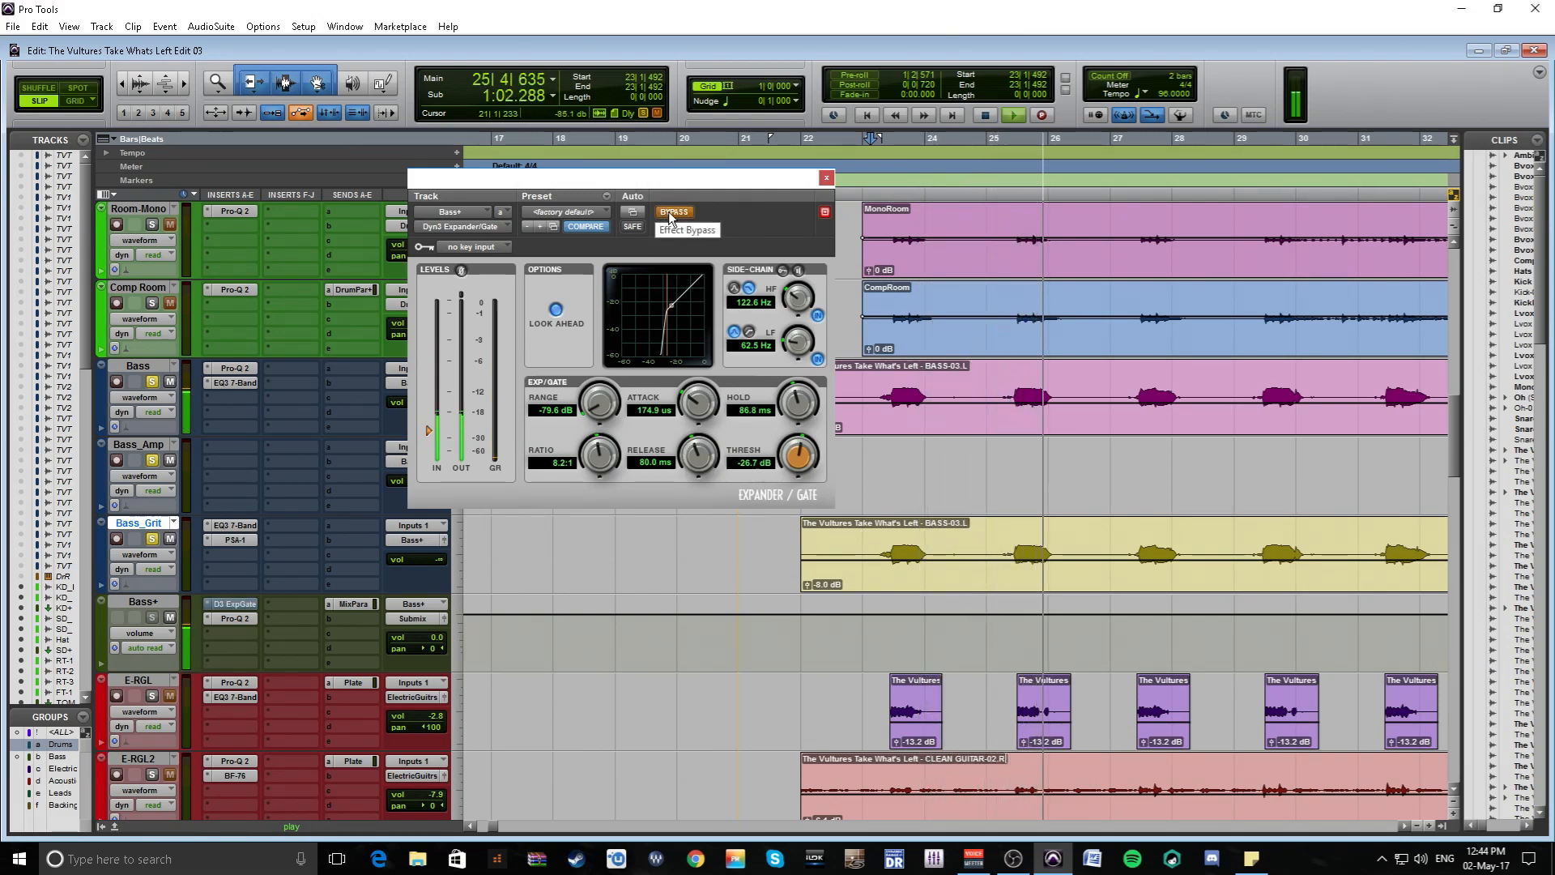
left_click(669, 215)
Step: View the bass clips across the whole song, stop playback, and zoom in on the first verse bass note
key("r")
key("r")
key("r")
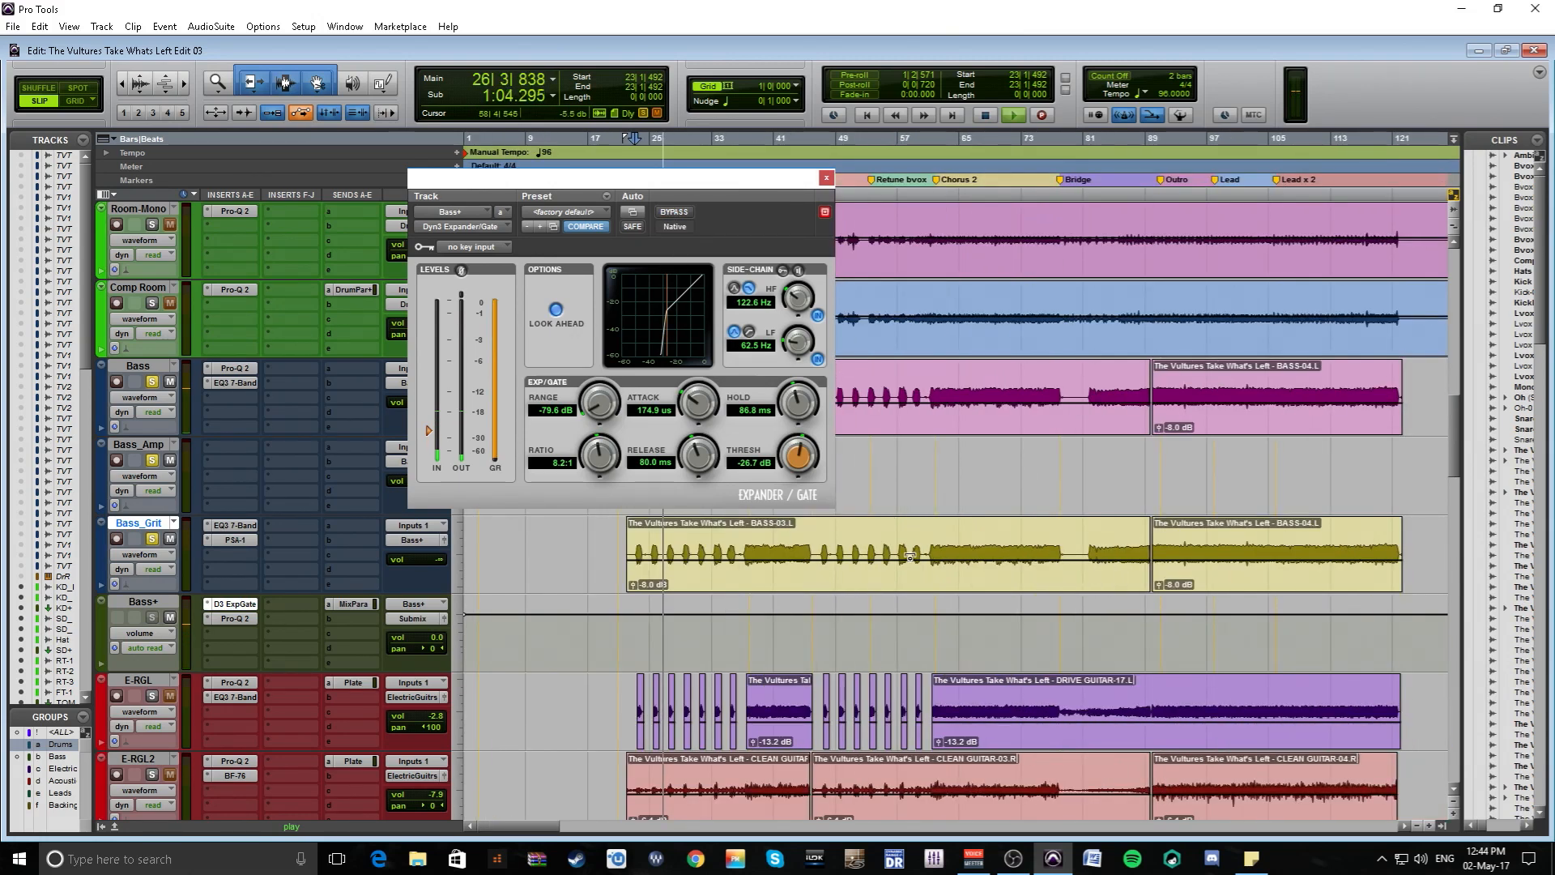
key("t")
key("space")
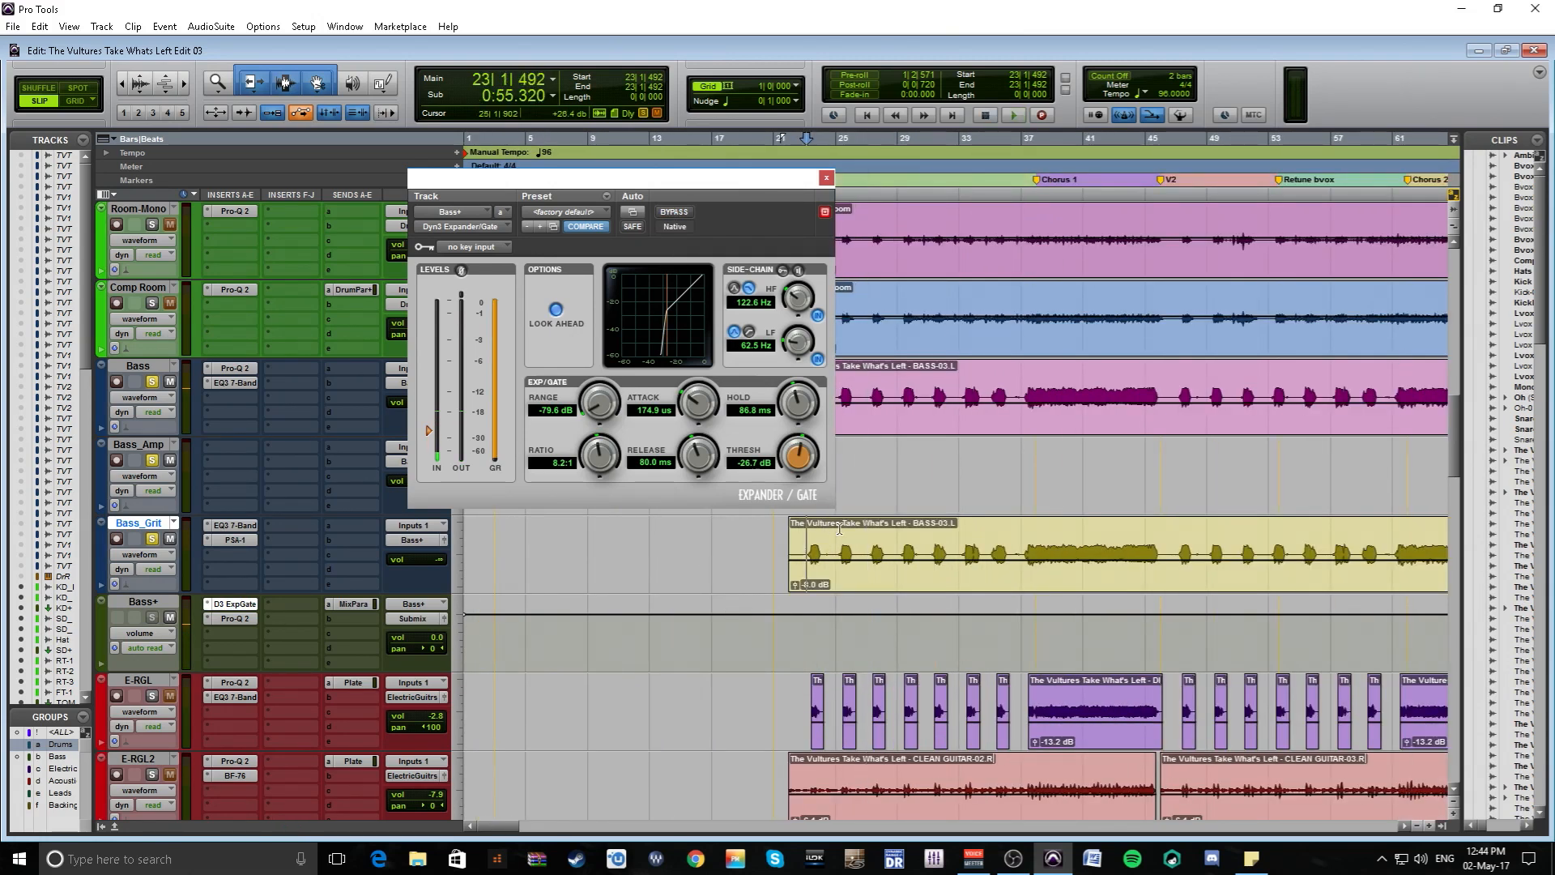
left_click(801, 542)
key("t")
key("t")
key("t")
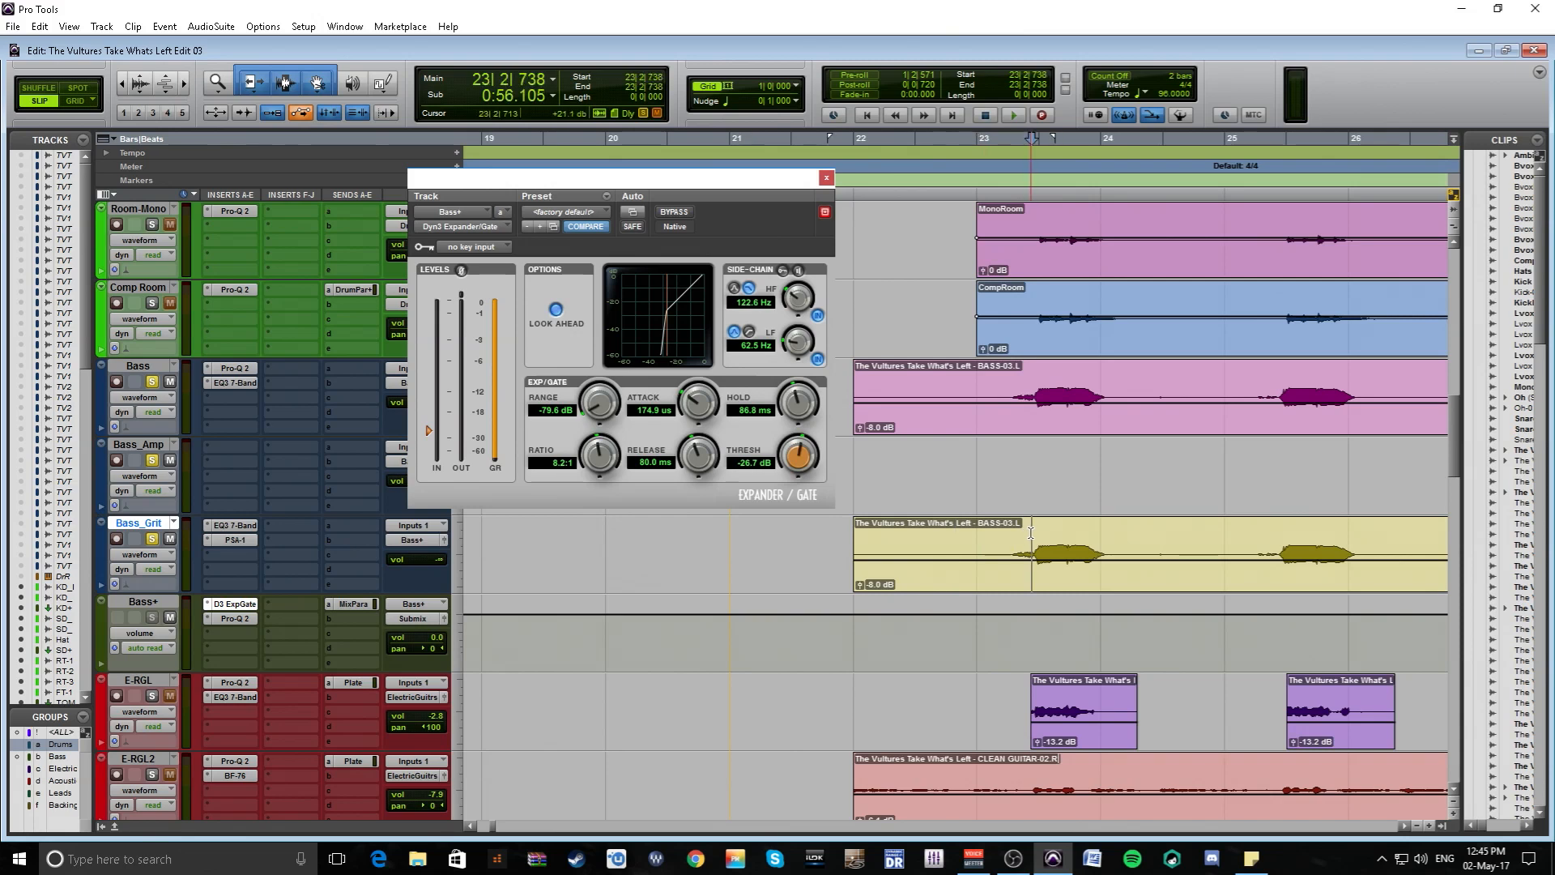
Step: View the bass clips across the whole song and select the Chorus 1 passage on the Bass_Grit track
left_click(1002, 534)
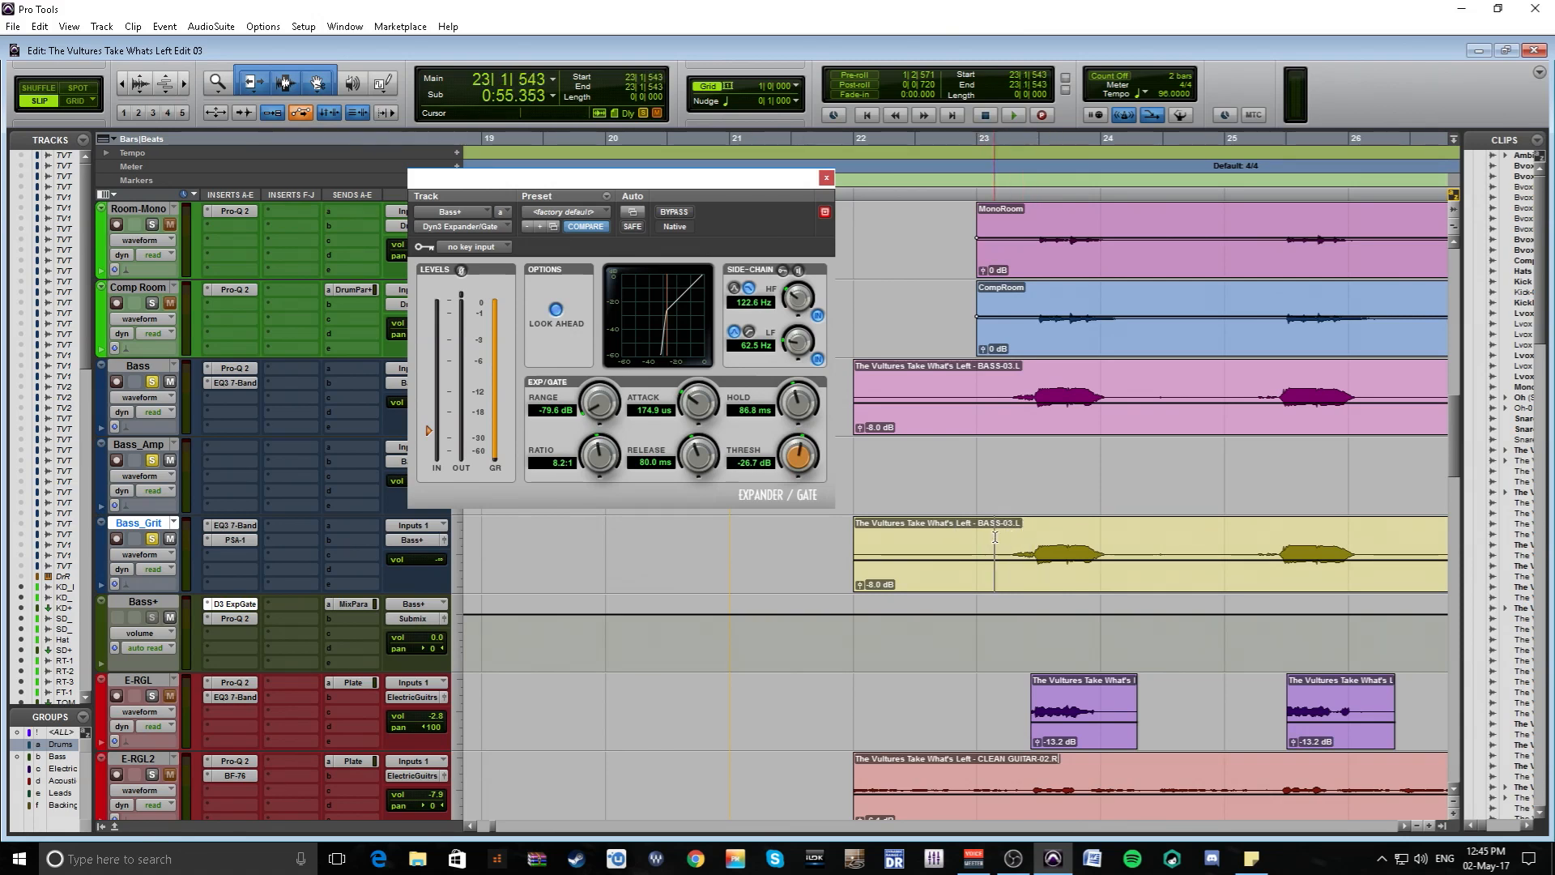
key("r")
key("r")
key("r")
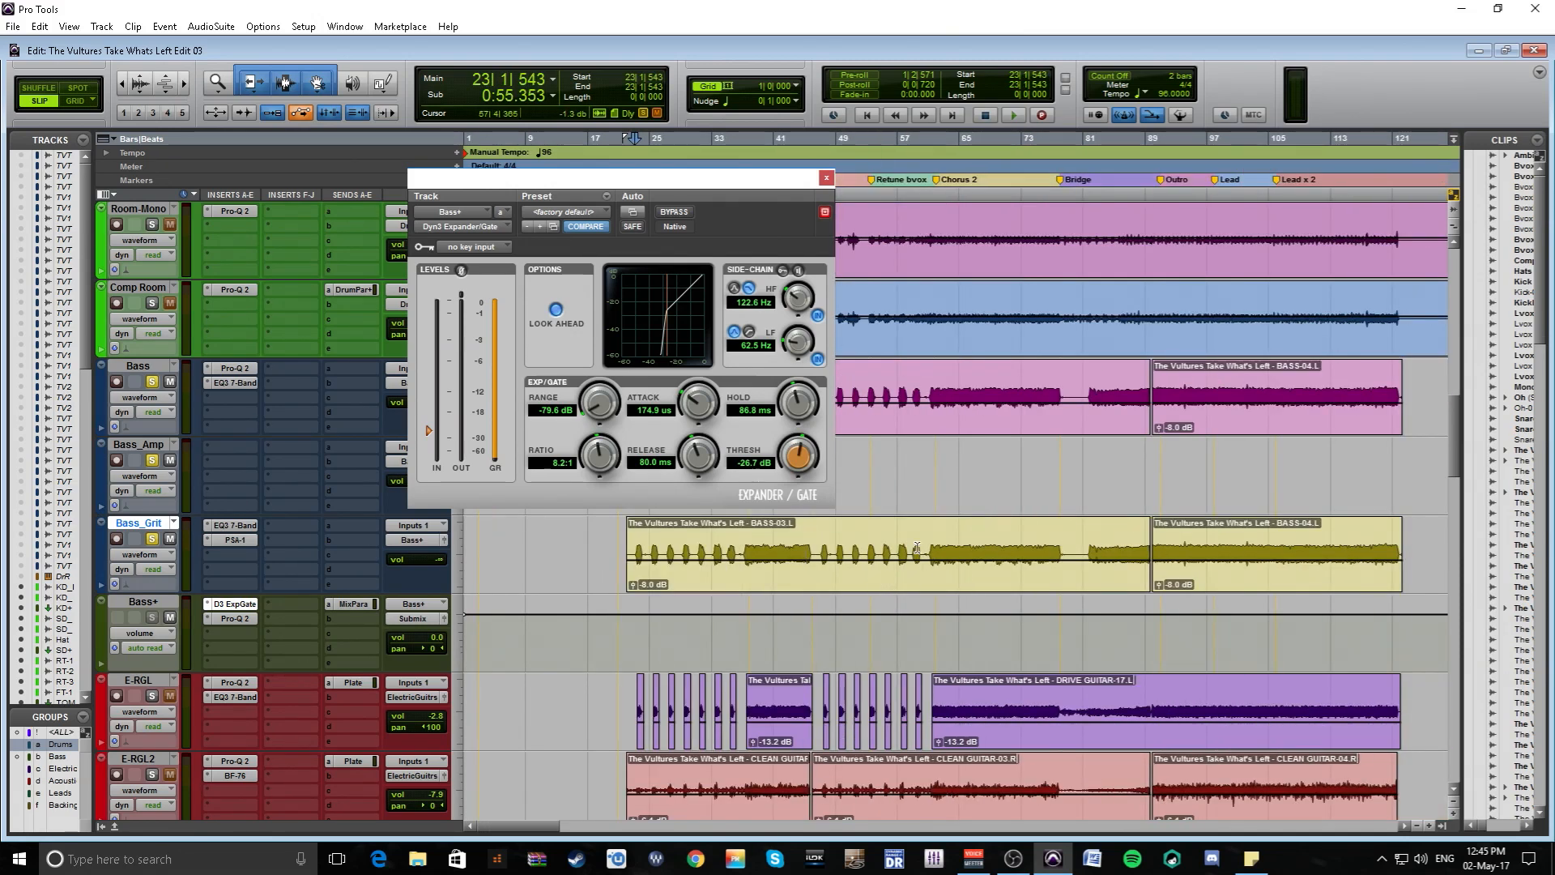
key("r")
key("t")
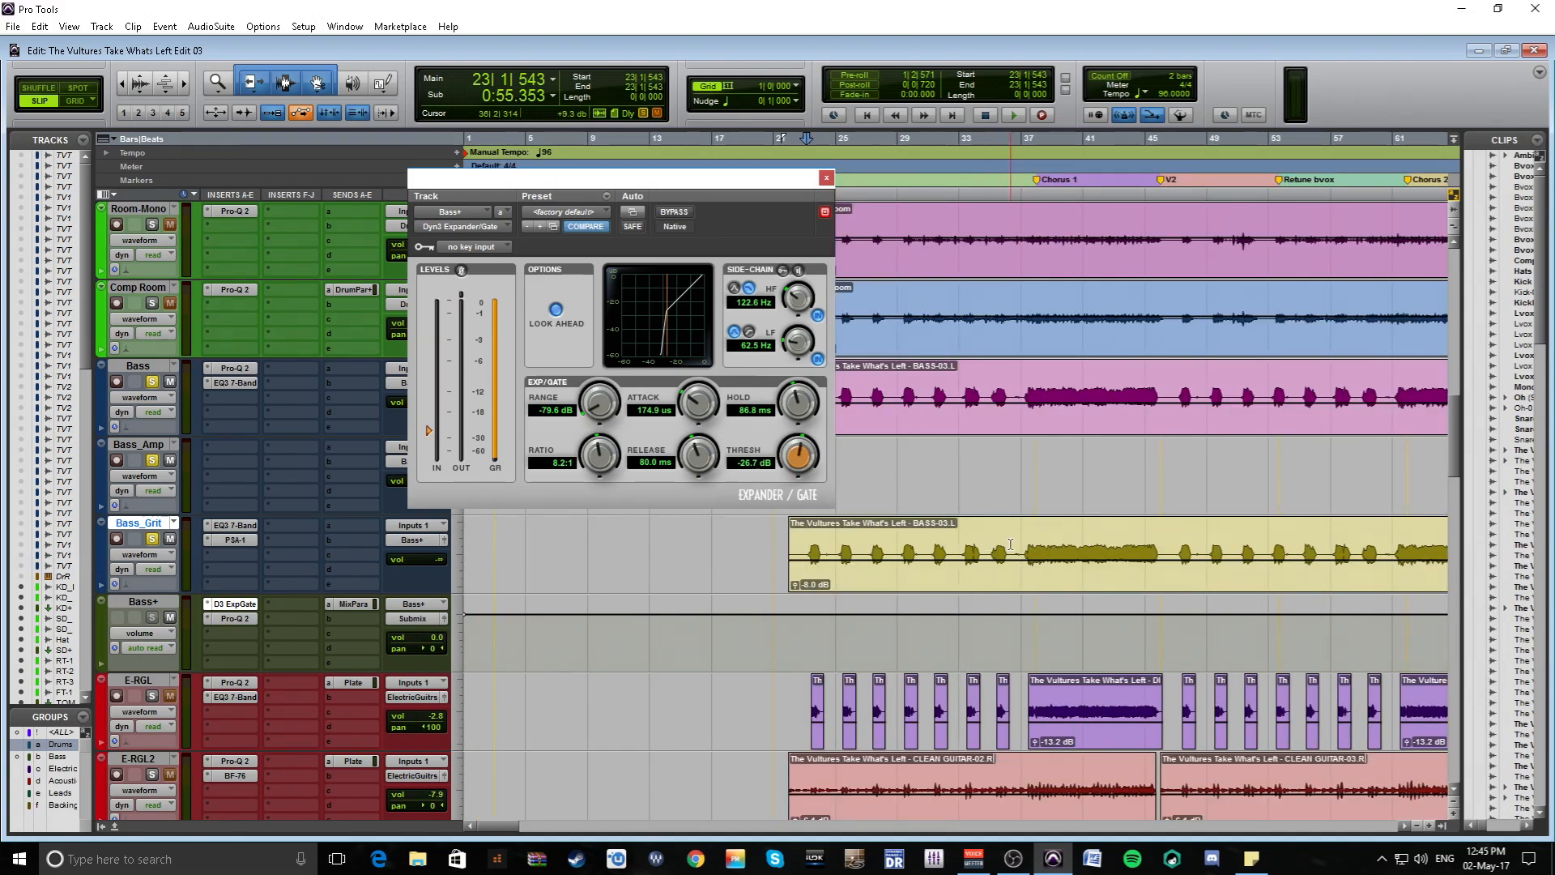
left_click_drag(1017, 542, 1157, 536)
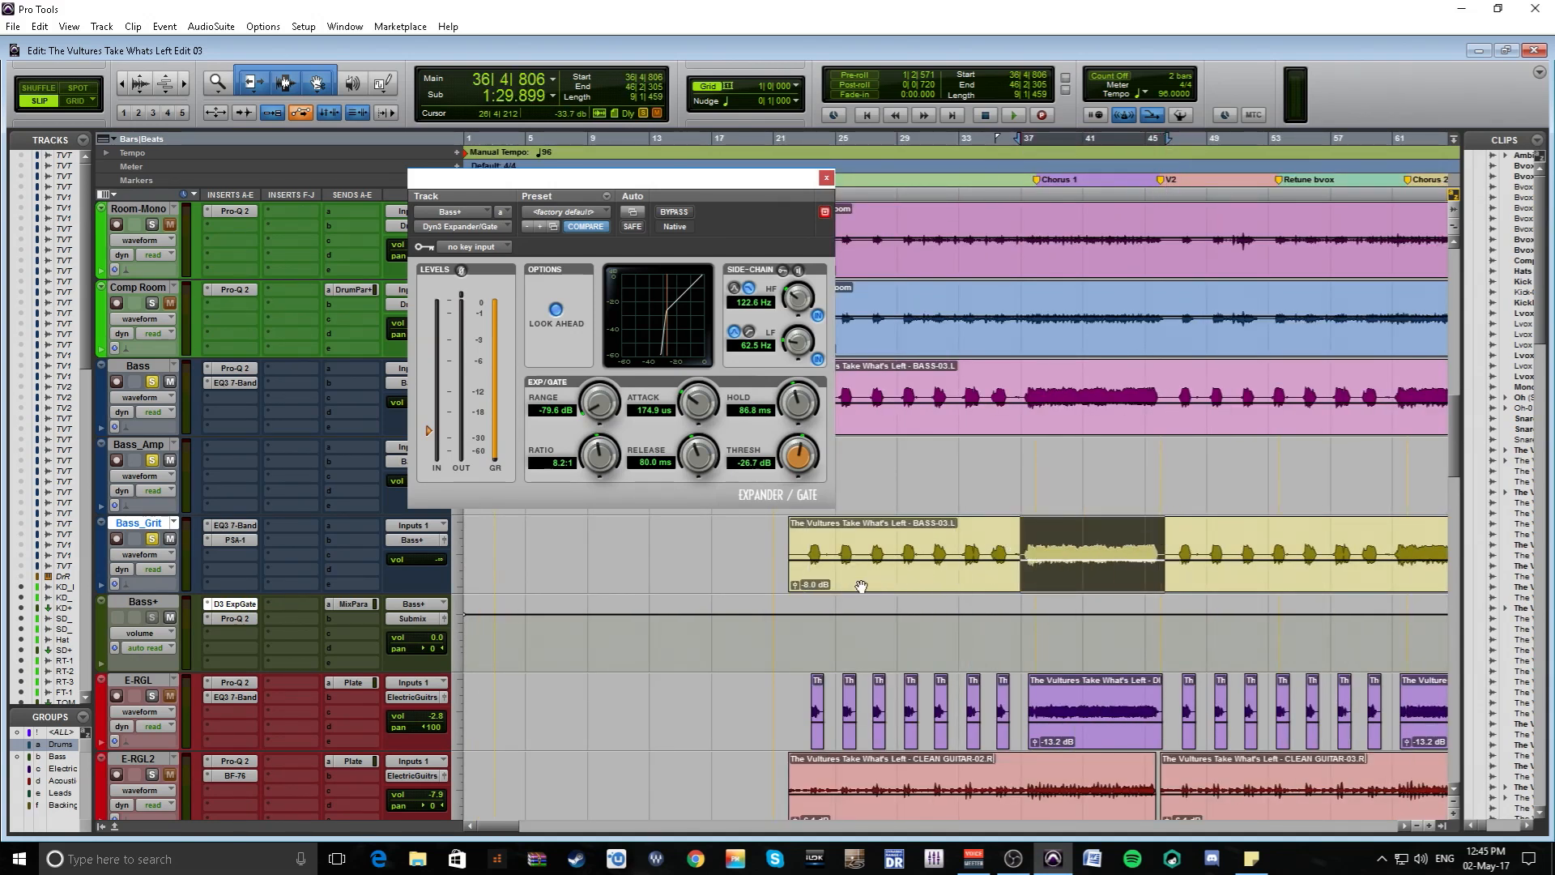
Step: Play the bass from just before the verse note near bar 25 and zoom in on that note
left_click(843, 540)
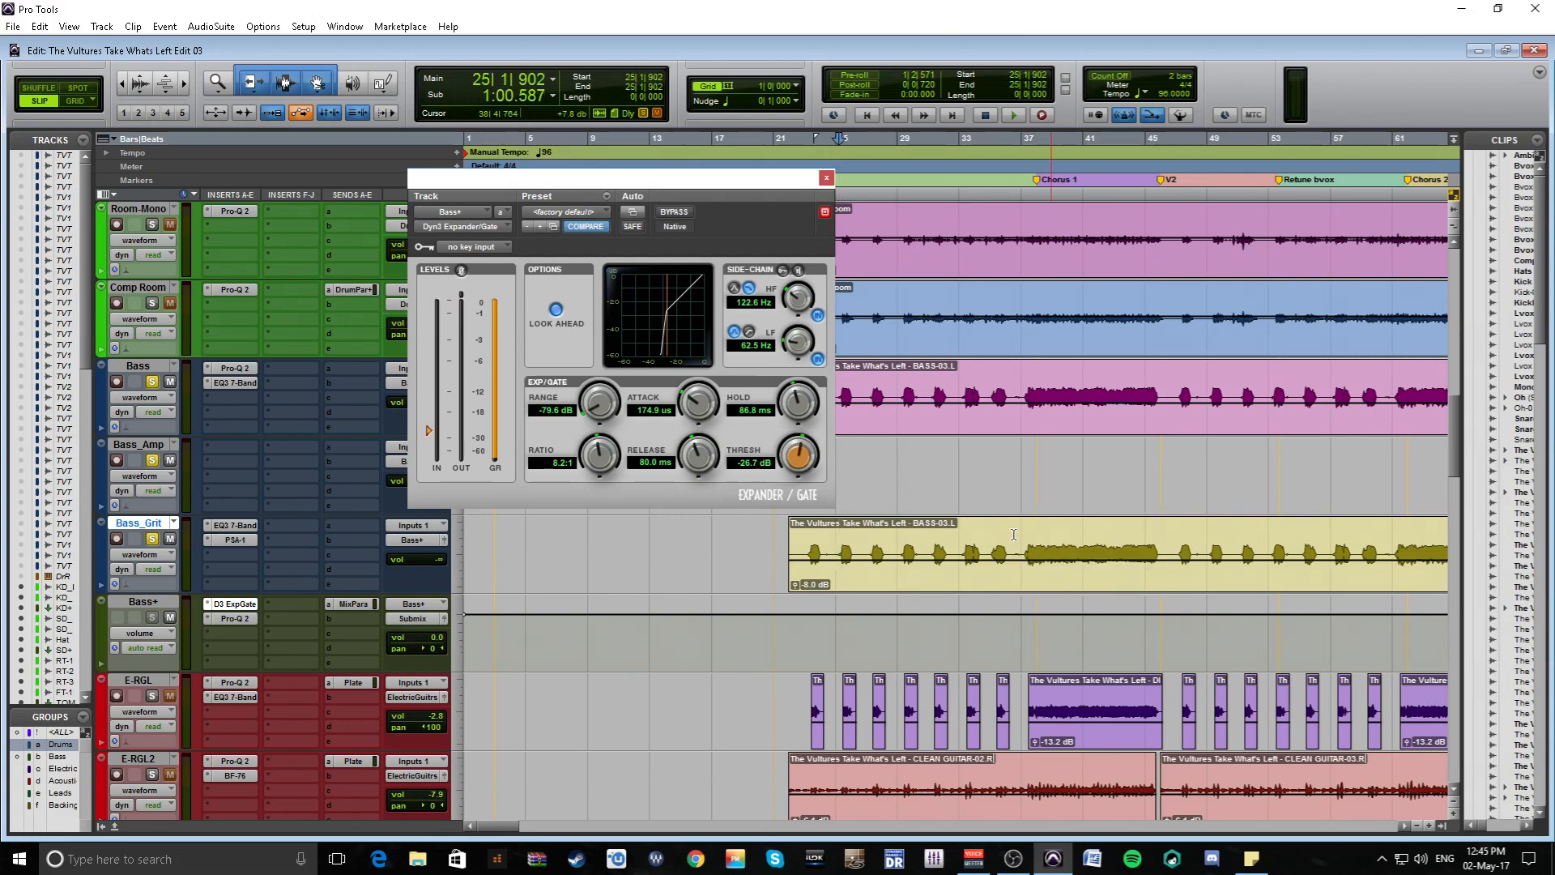
key("space")
key("t")
key("t")
key("t")
key("t")
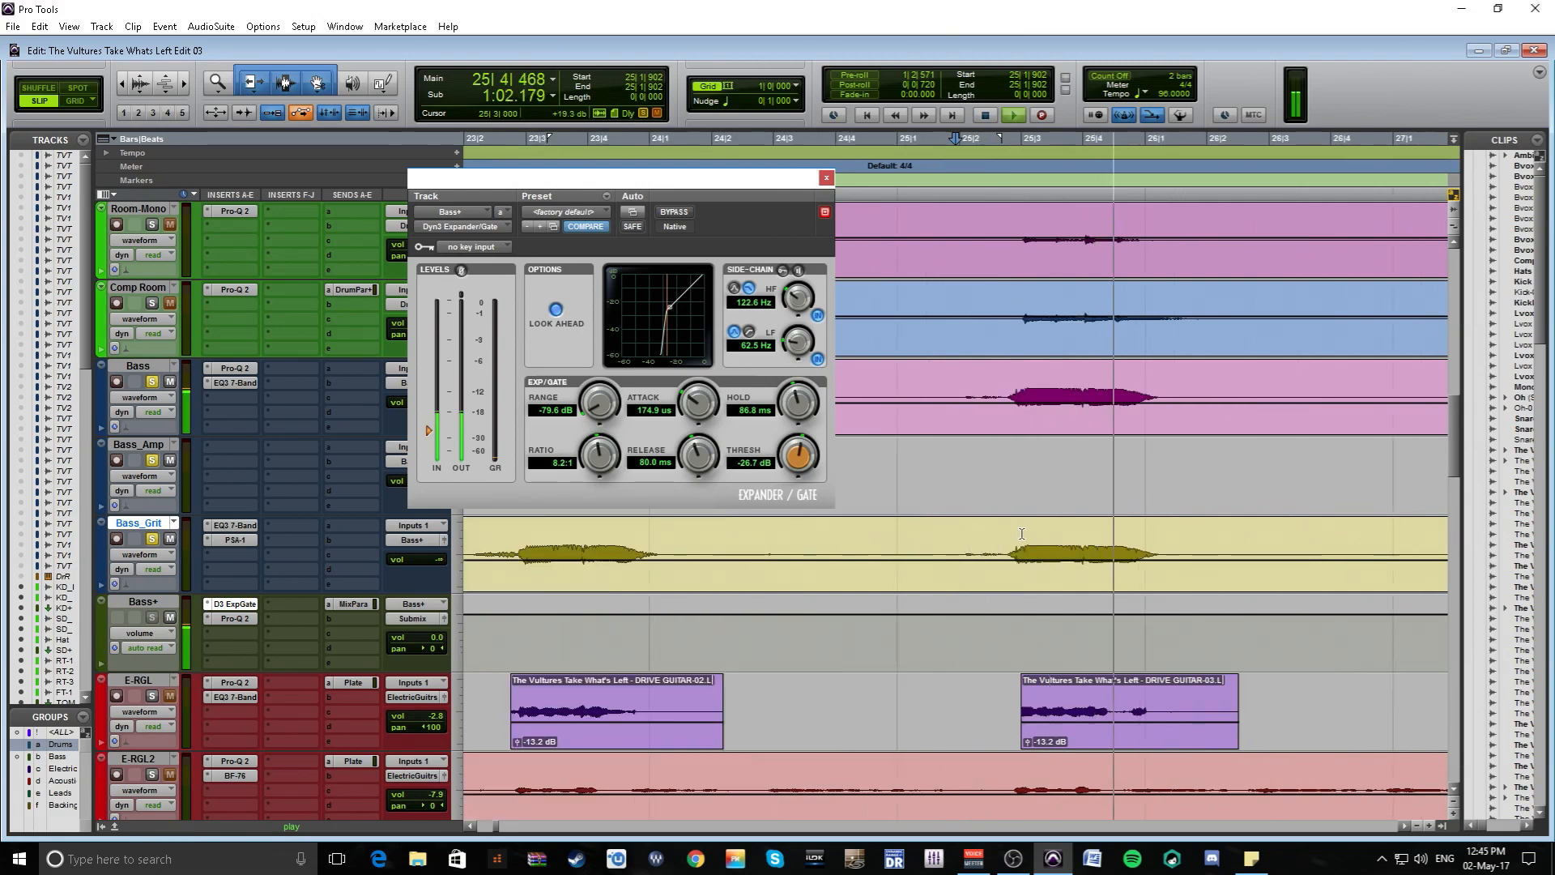
Step: Select the gap just before the bar 25 bass note and compare it with the gate bypassed and active
left_click(945, 541)
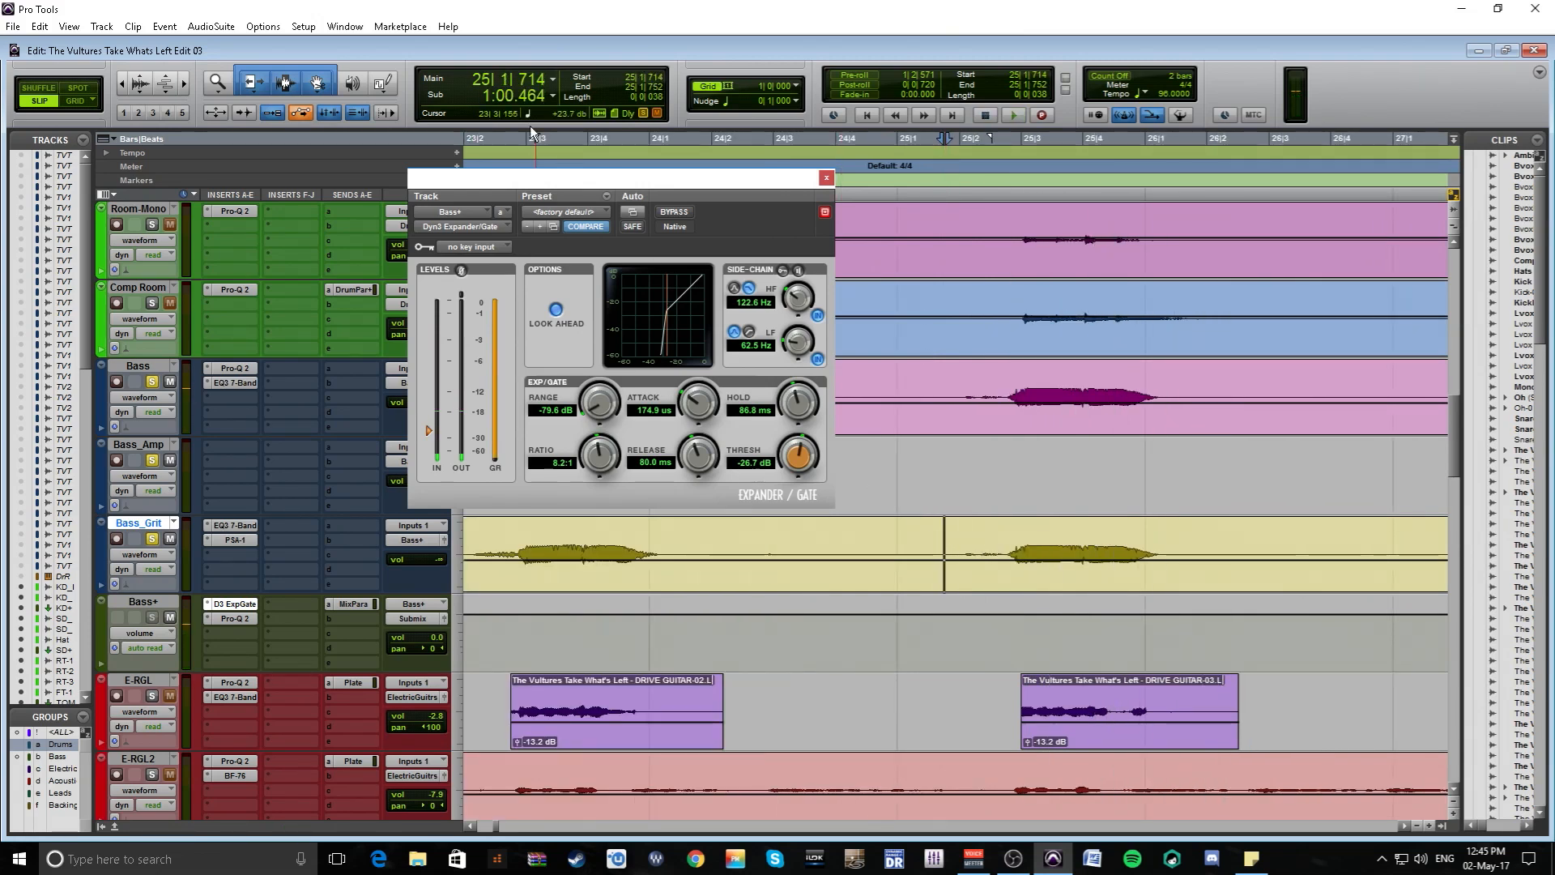
left_click_drag(917, 580, 1007, 525)
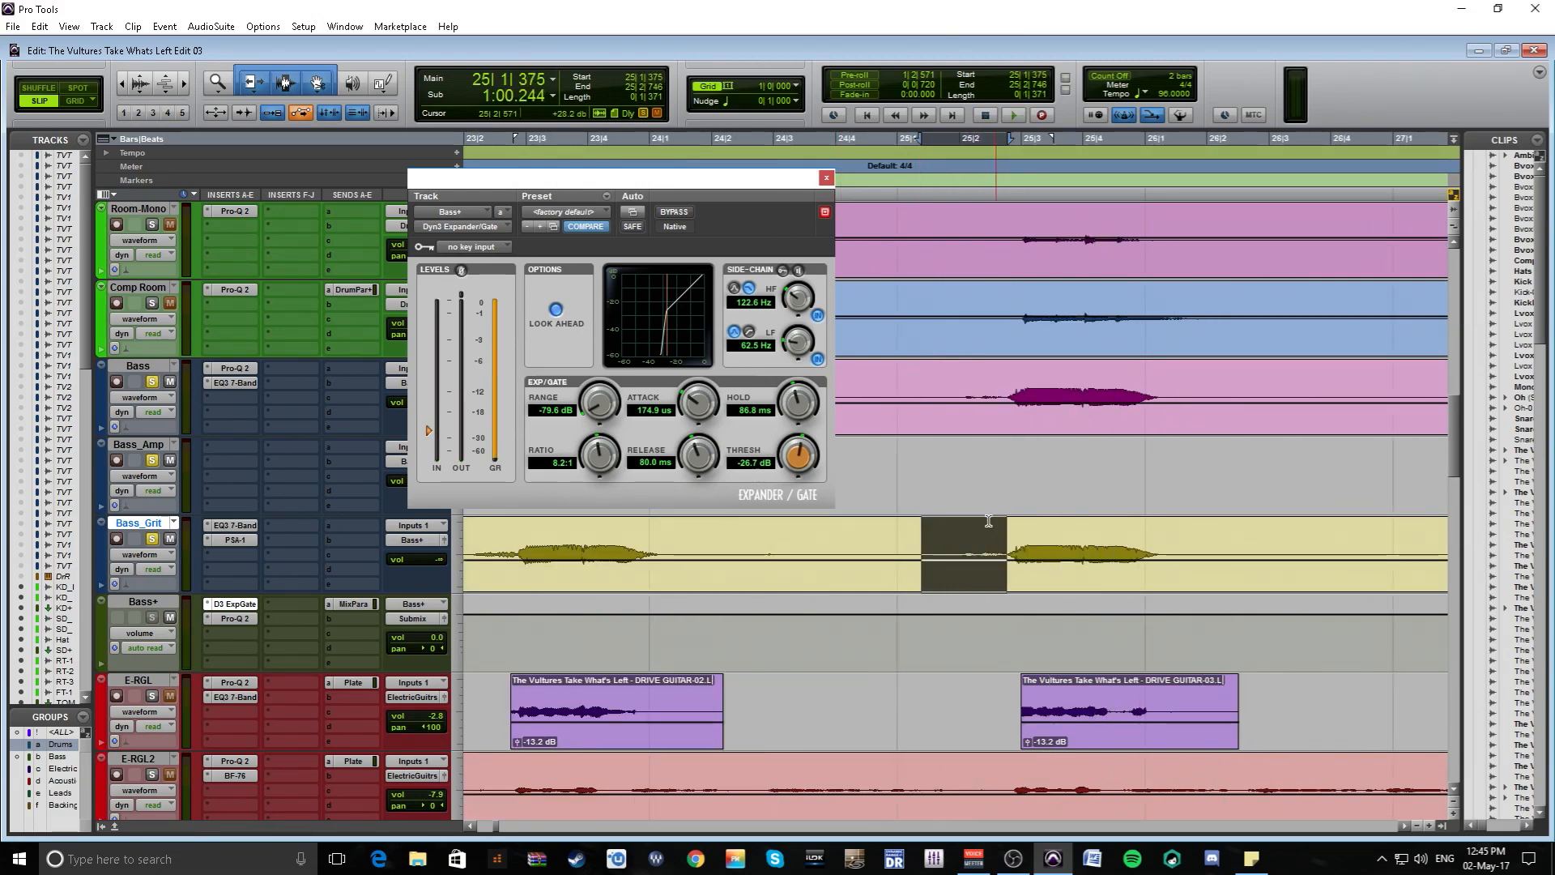
key("space")
left_click(674, 213)
key("space")
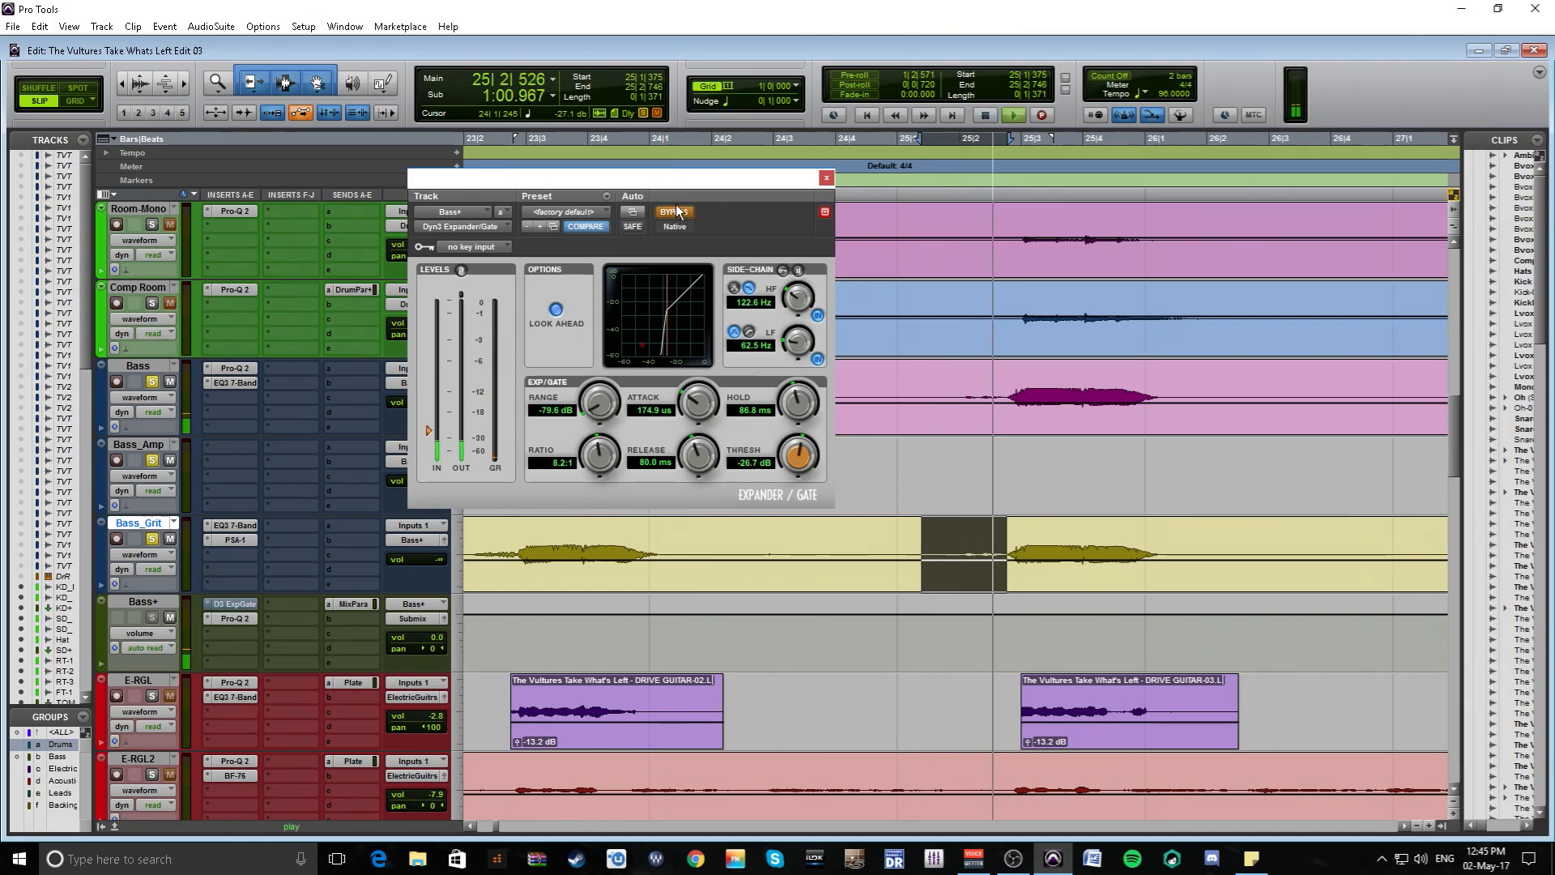
left_click(675, 212)
key("space")
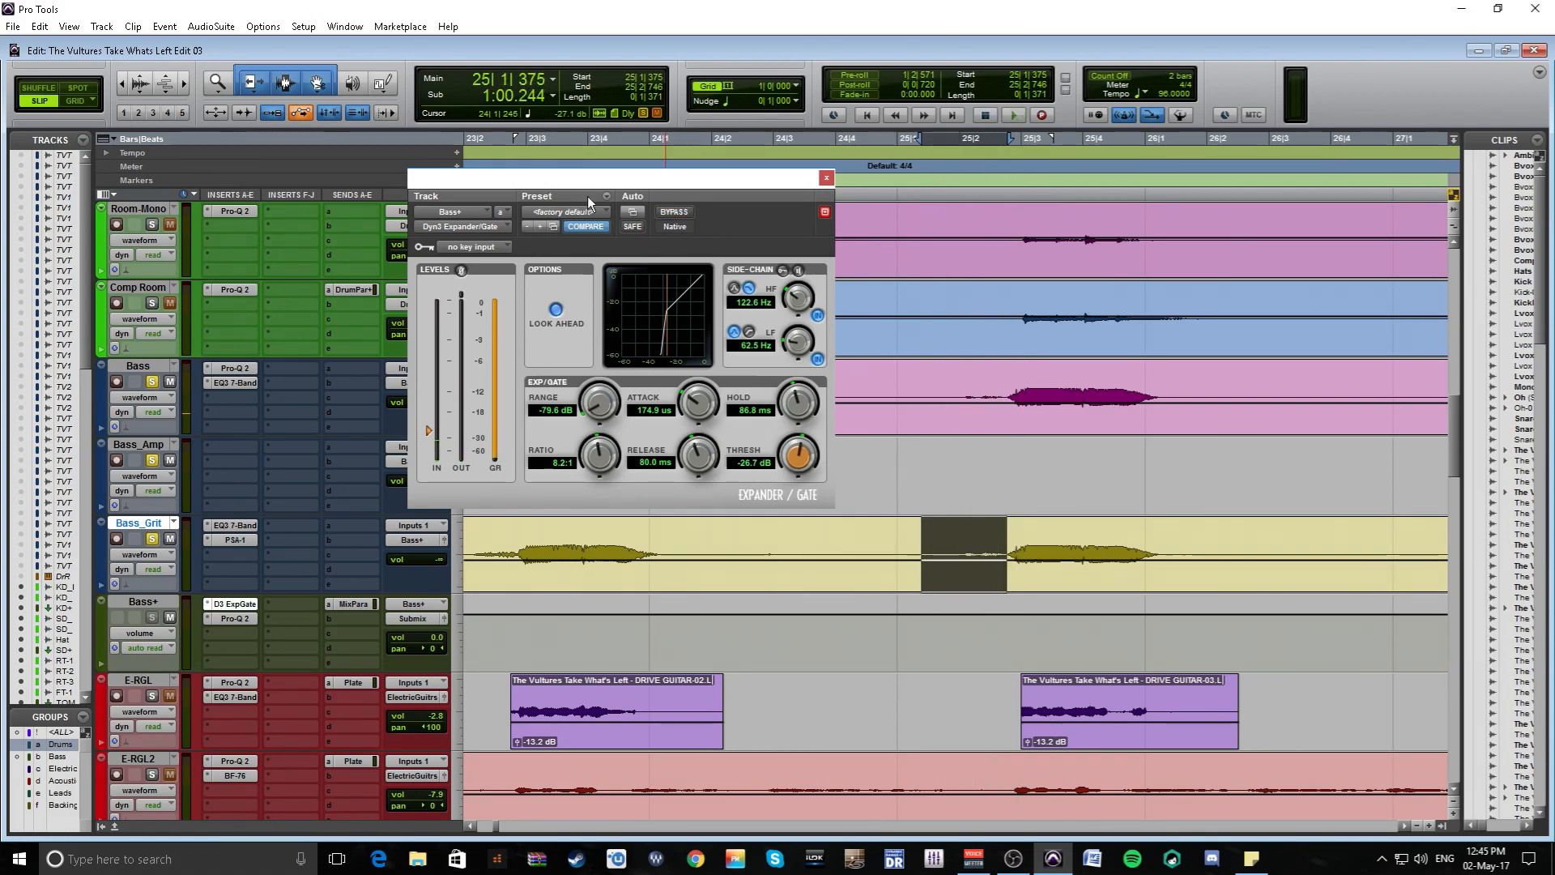
Step: Close the gate window and play the bass from the last second-verse note into Chorus 2
left_click(827, 178)
key("r")
key("r")
key("r")
key("r")
key("r")
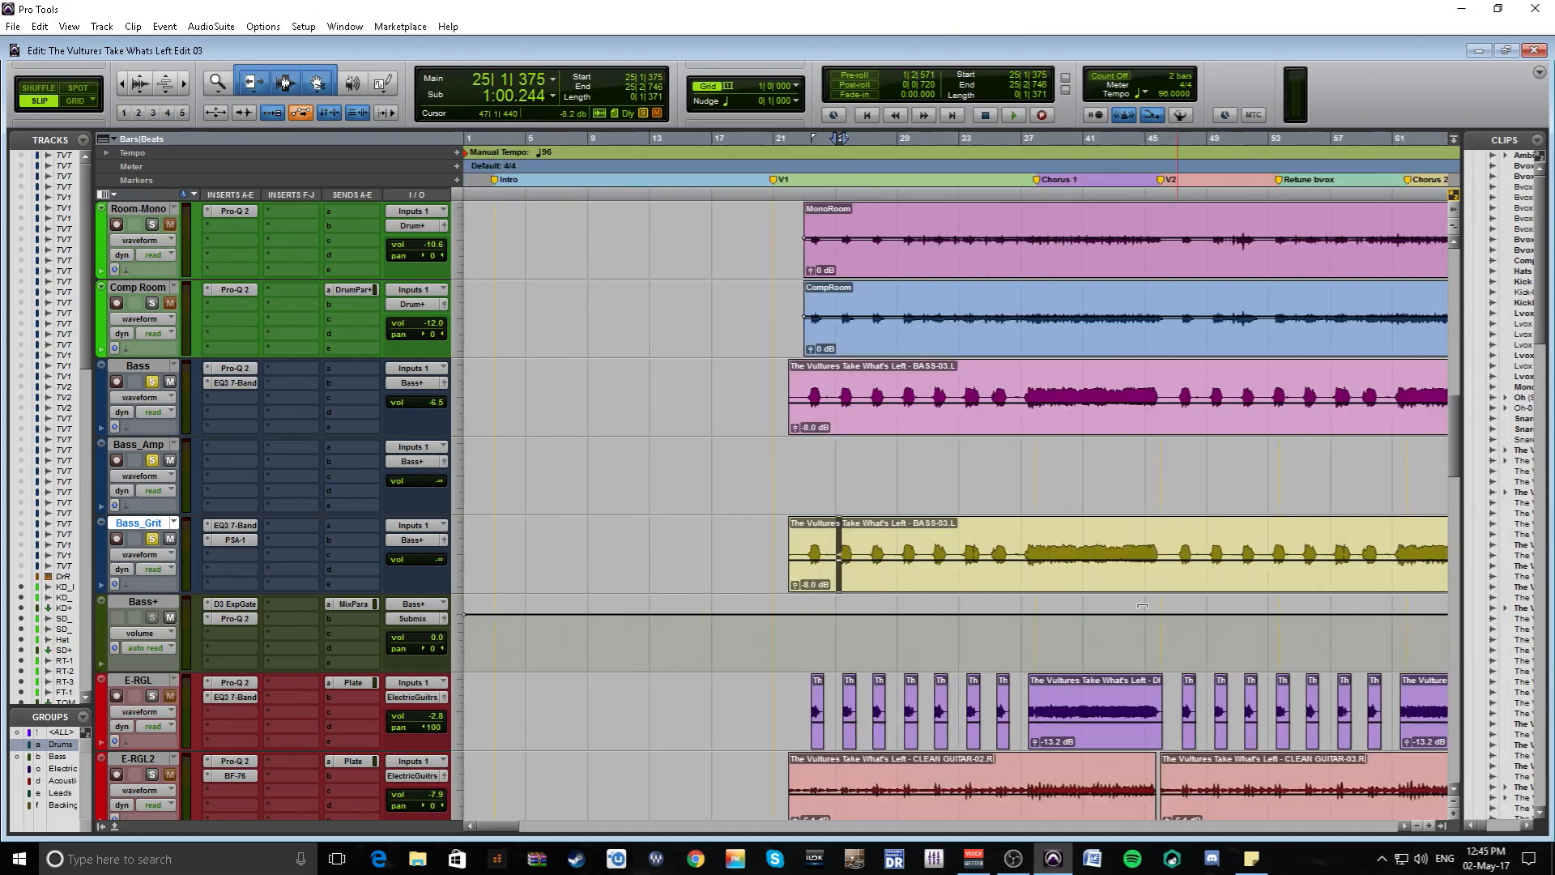
left_click(916, 528)
key("t")
key("t")
key("t")
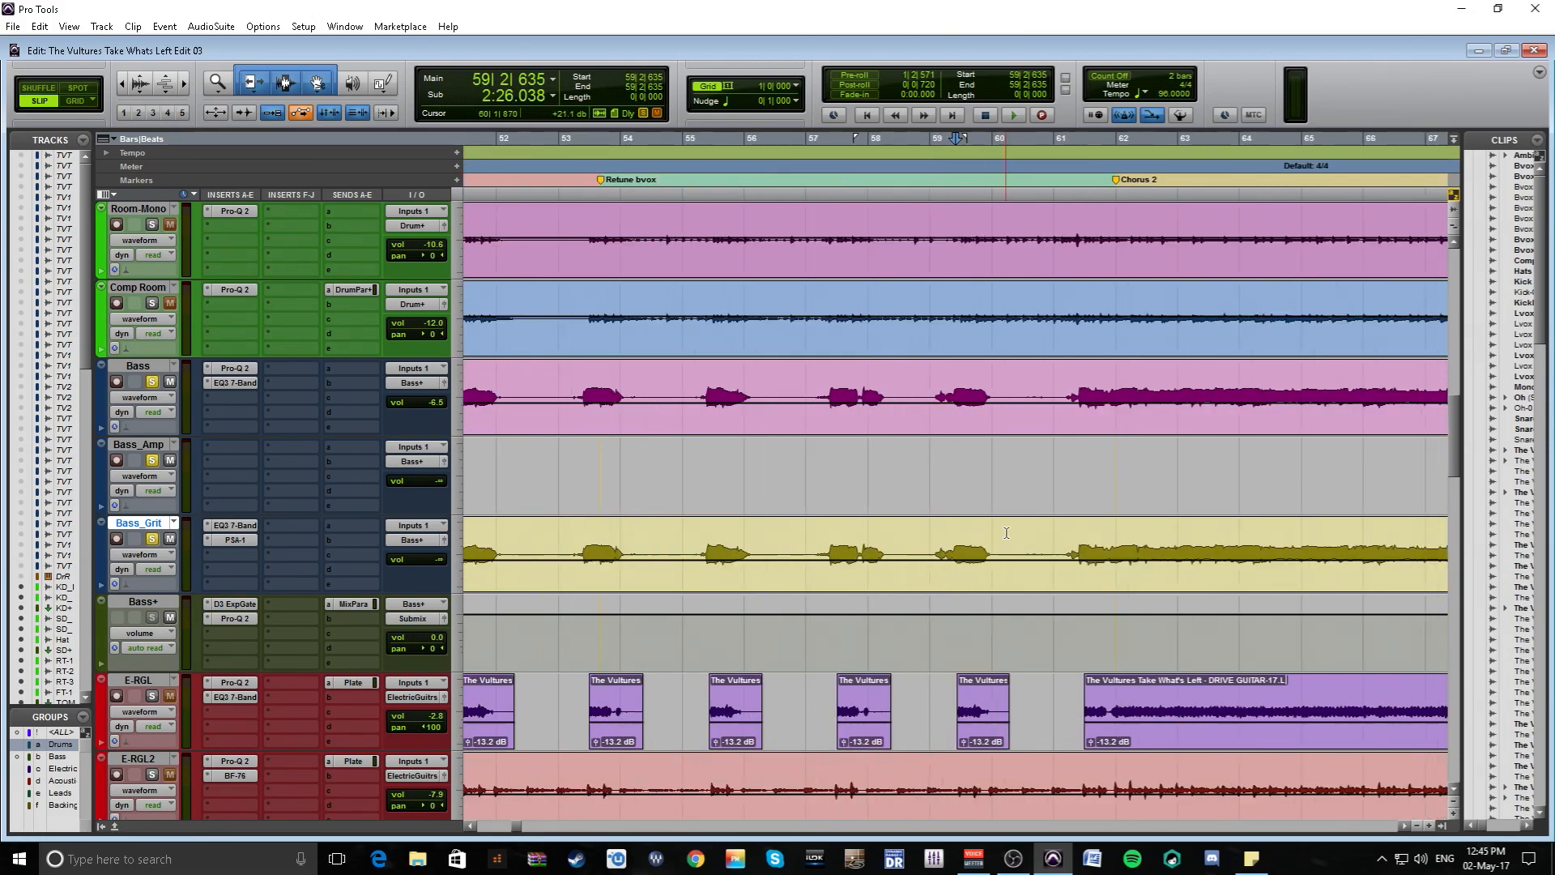
left_click(976, 522)
key("space")
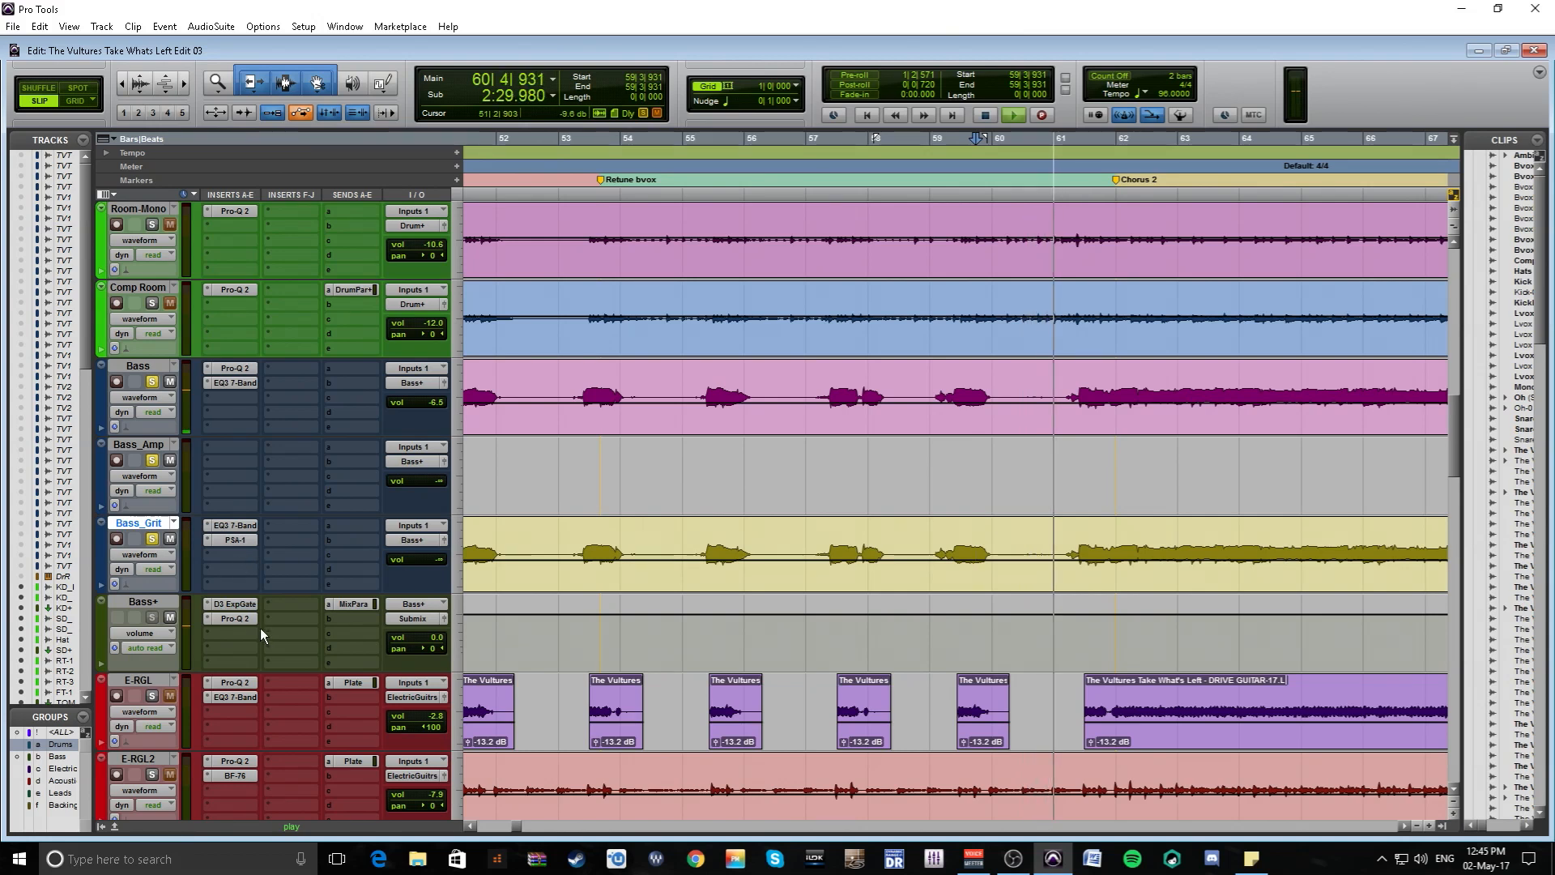
Step: Reopen the Dyn3 Expander/Gate on Bass+ and place the cursor just before the bass enters for Chorus 2
left_click(235, 604)
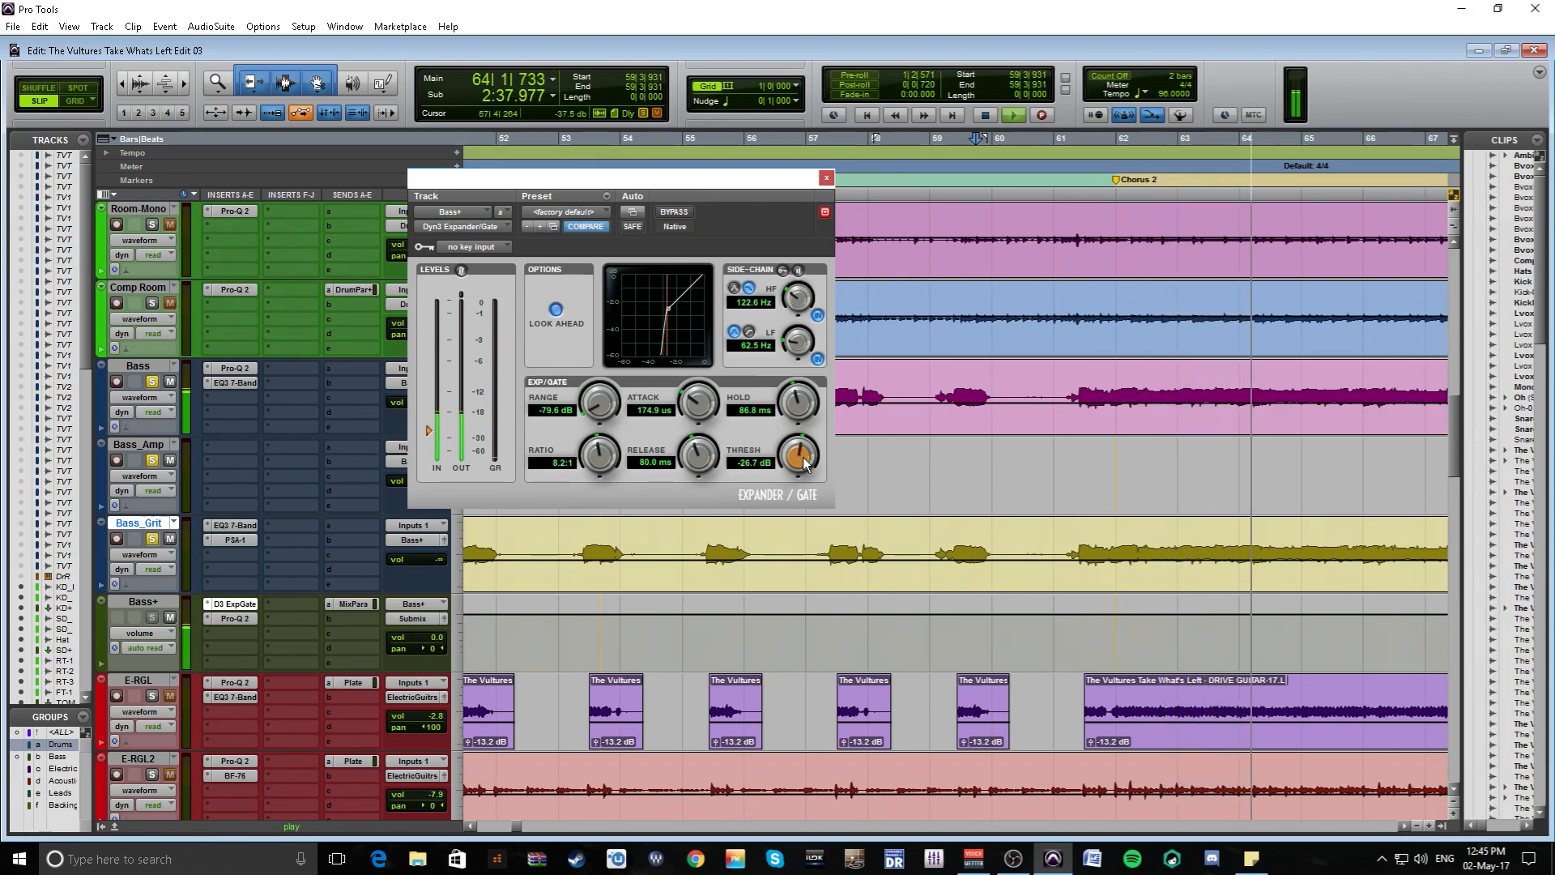
key("space")
left_click(1087, 544)
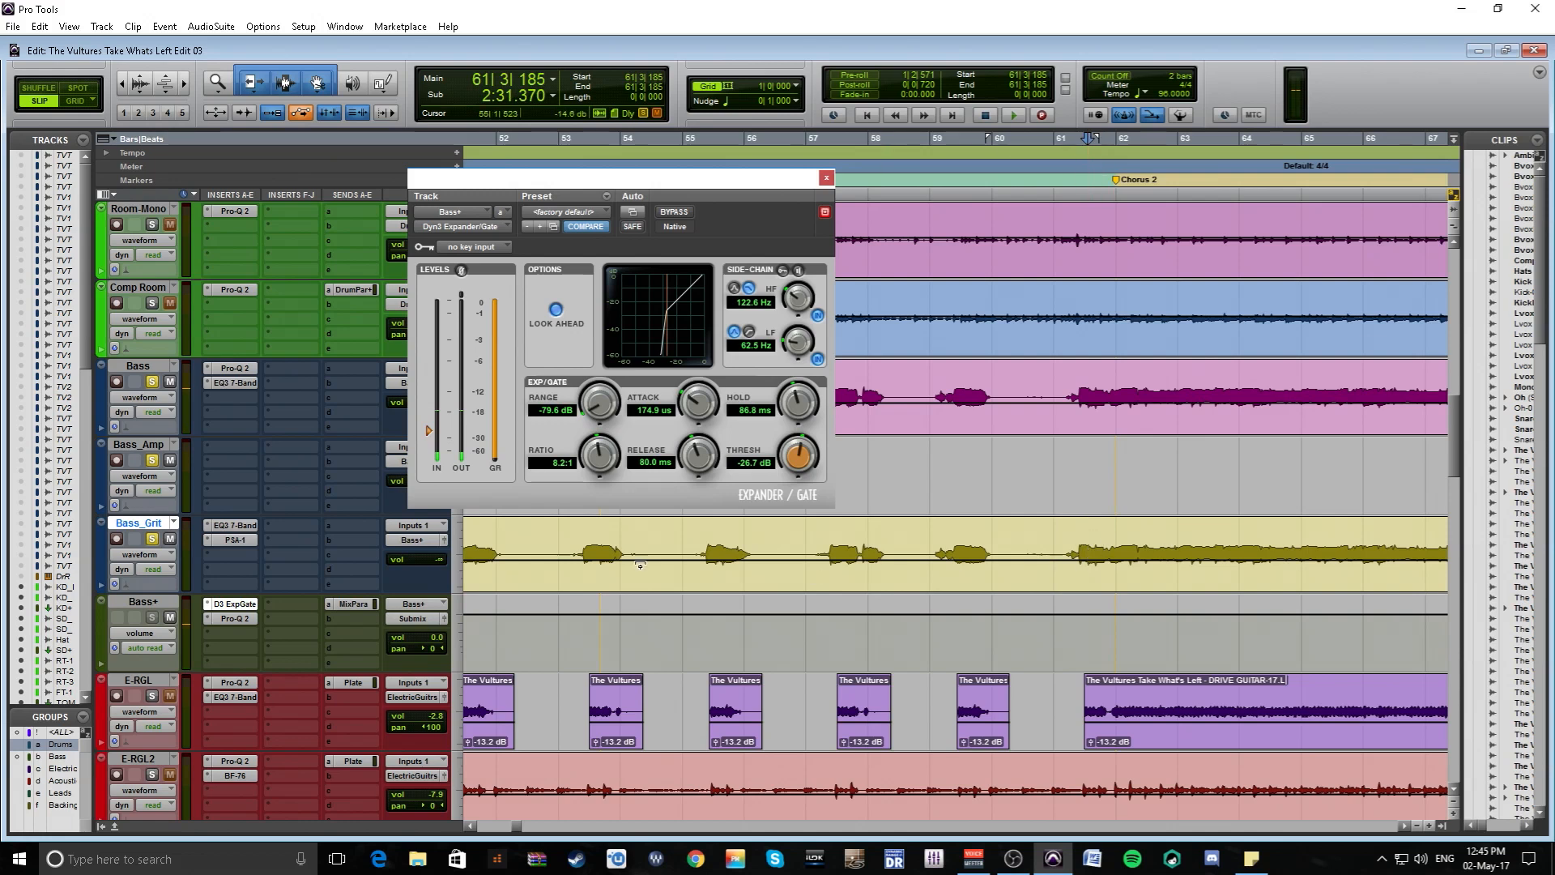
key("ctrl+[")
key("ctrl+[")
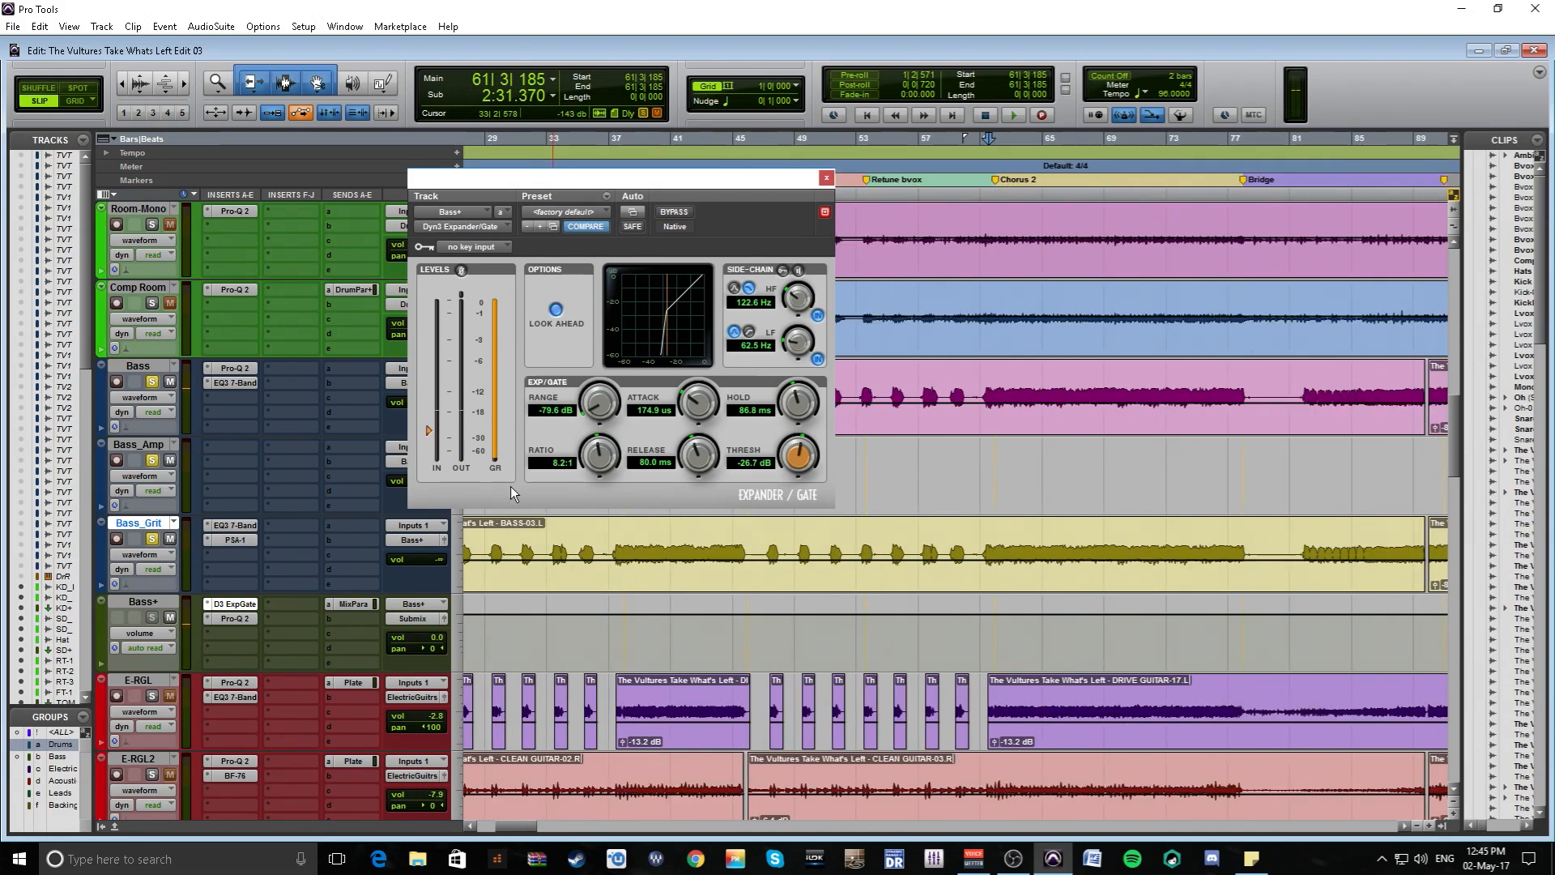
left_click(976, 536)
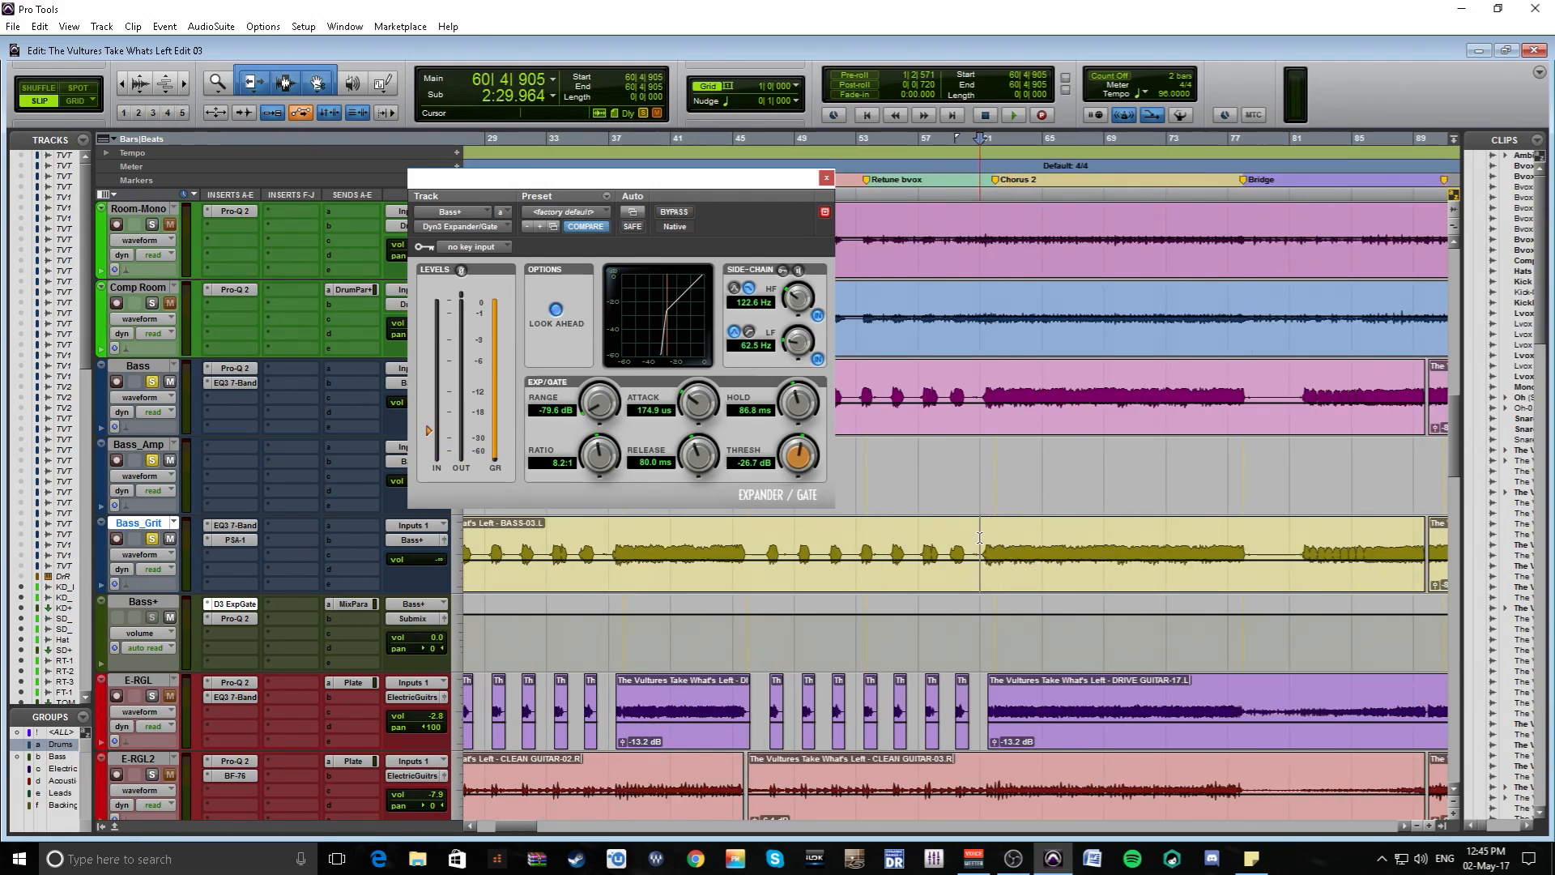
key("ctrl+]")
key("ctrl+]")
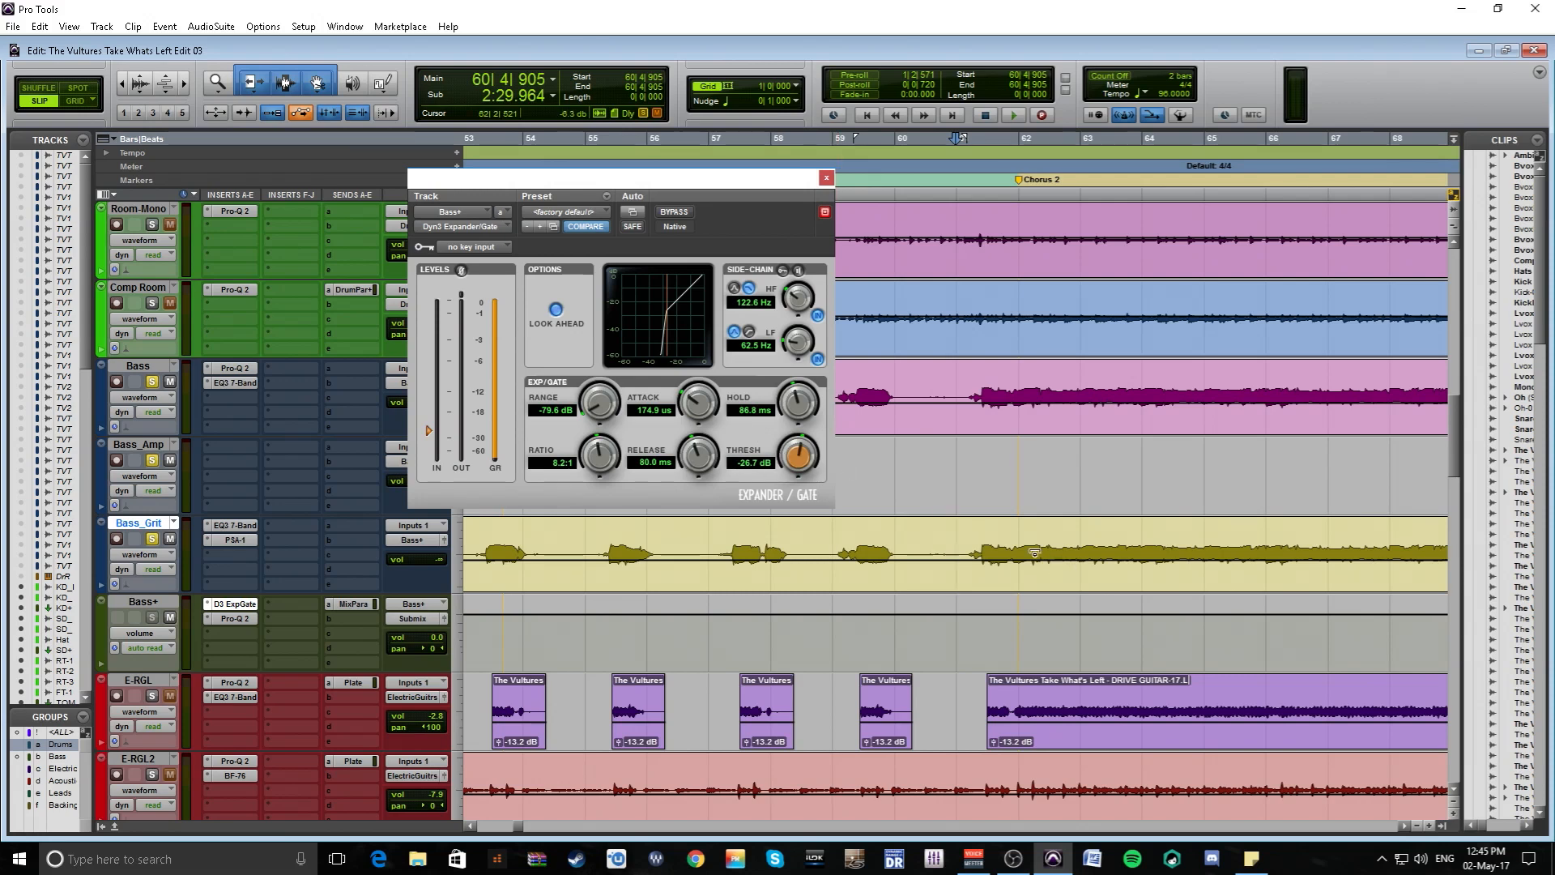
Step: Play the bass entry into Chorus 2 from 60|4|804 and watch how the gate reacts
key("ctrl+[")
key("ctrl+]")
left_click(954, 539)
key("space")
key("ctrl+]")
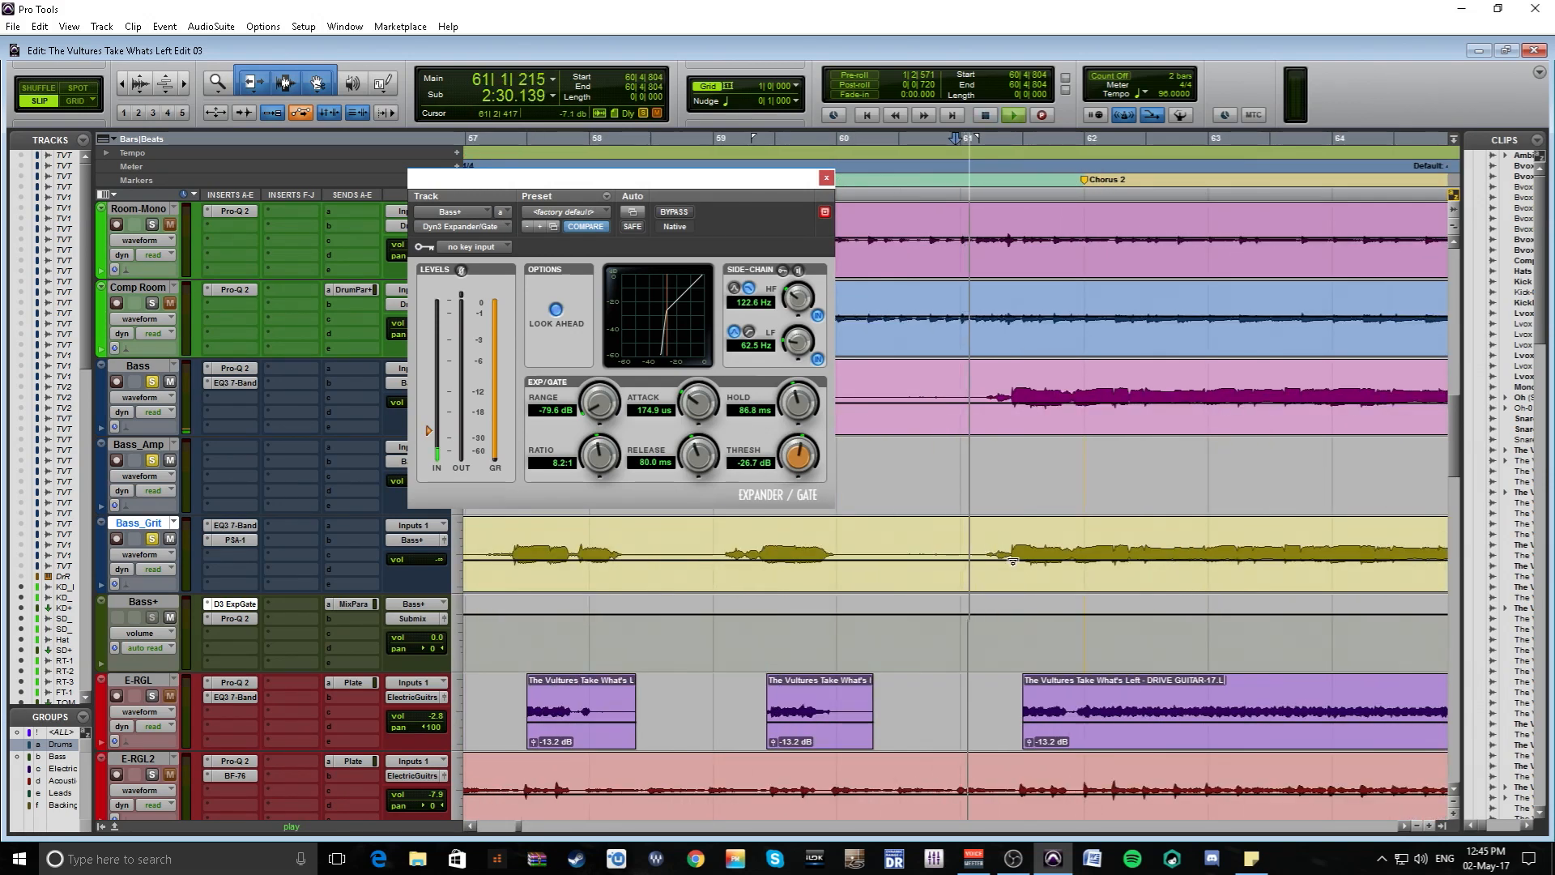
key("ctrl+]")
key("ctrl+[")
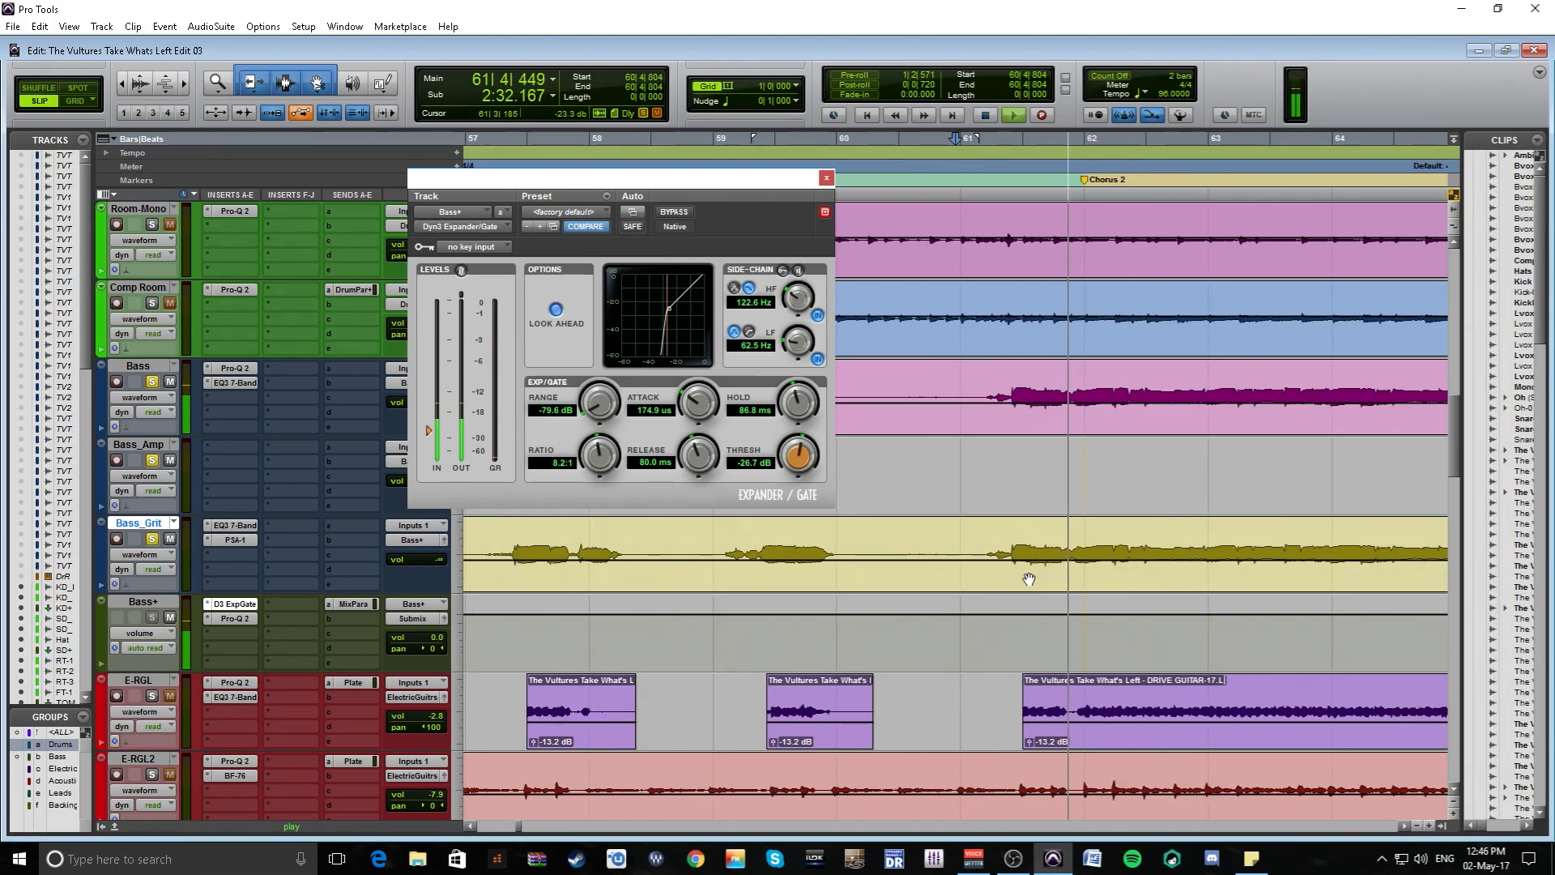
key("ctrl+[")
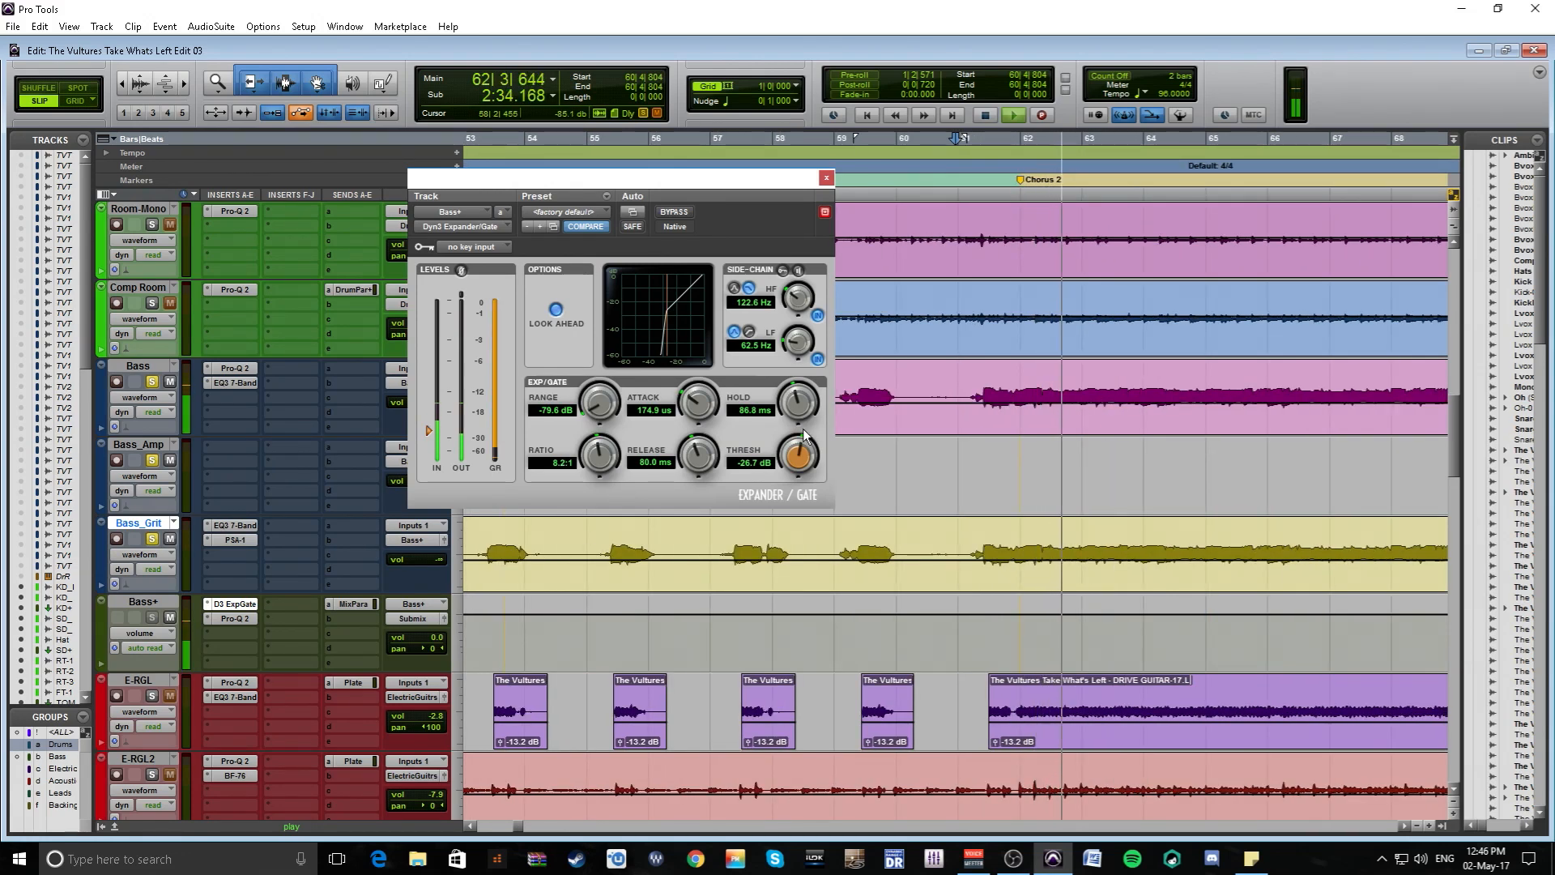
Step: Lower the gate's threshold to -29.1 dB and check it by playing the bass entry into Chorus 2
key("space")
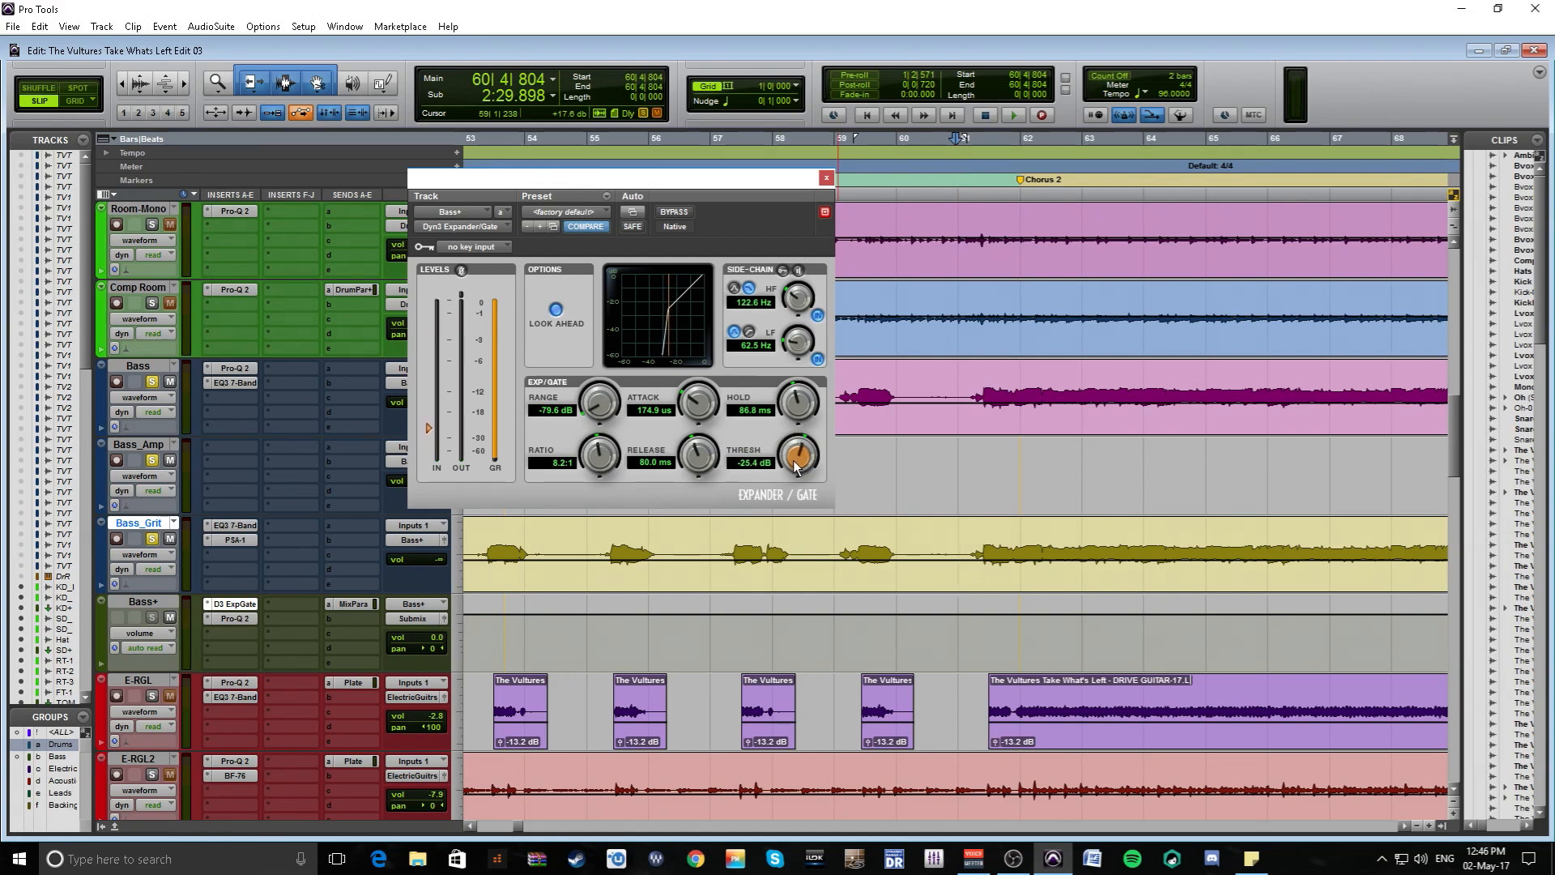
left_click_drag(785, 463, 762, 481)
key("space")
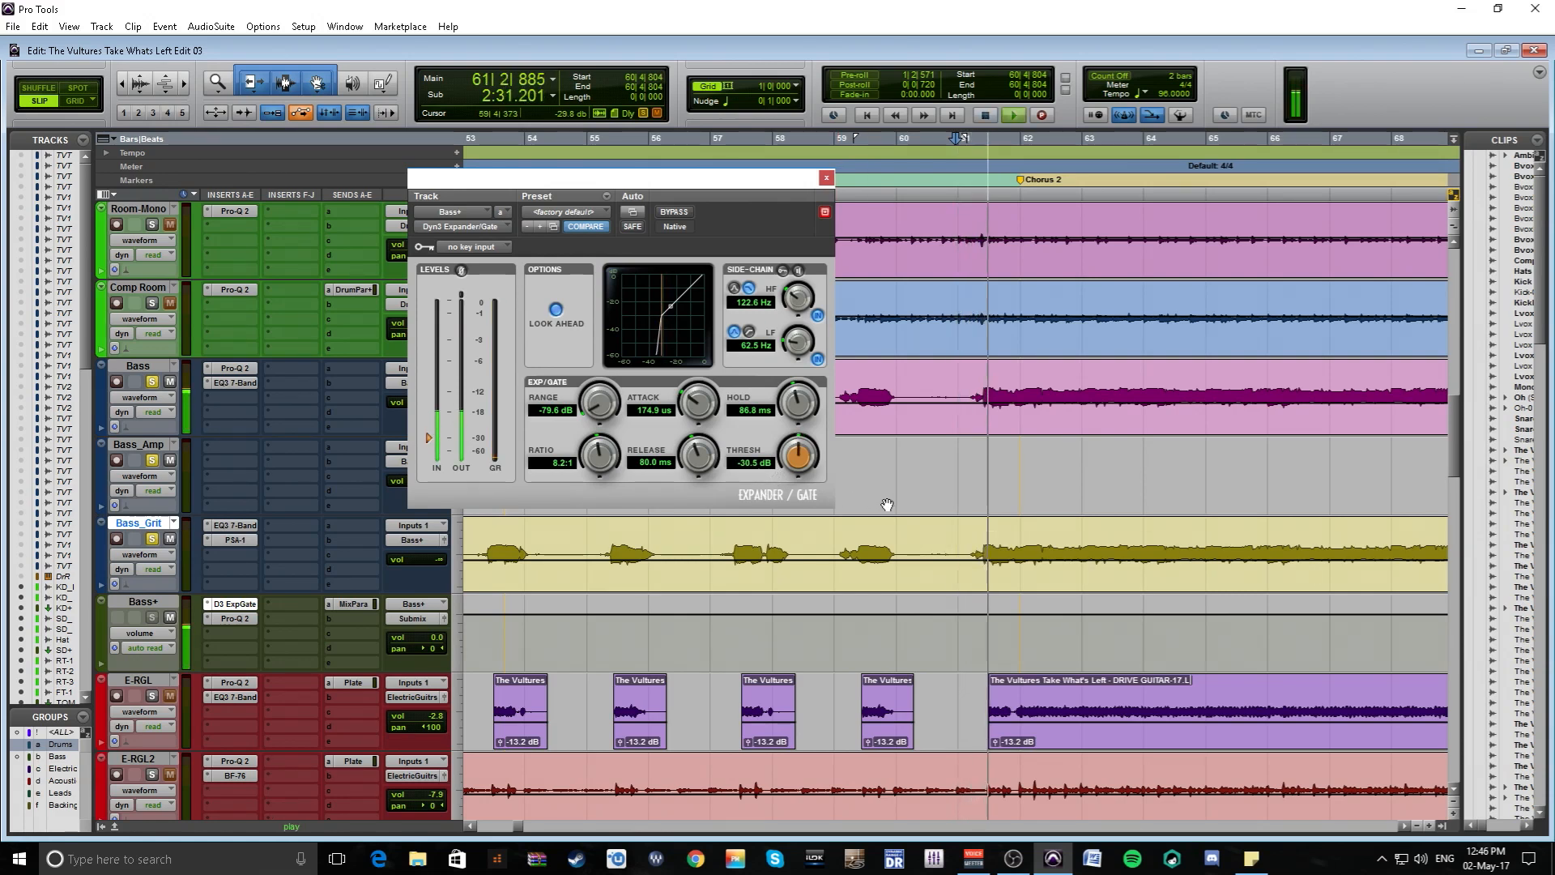
key("t")
key("space")
left_click_drag(789, 457, 793, 455)
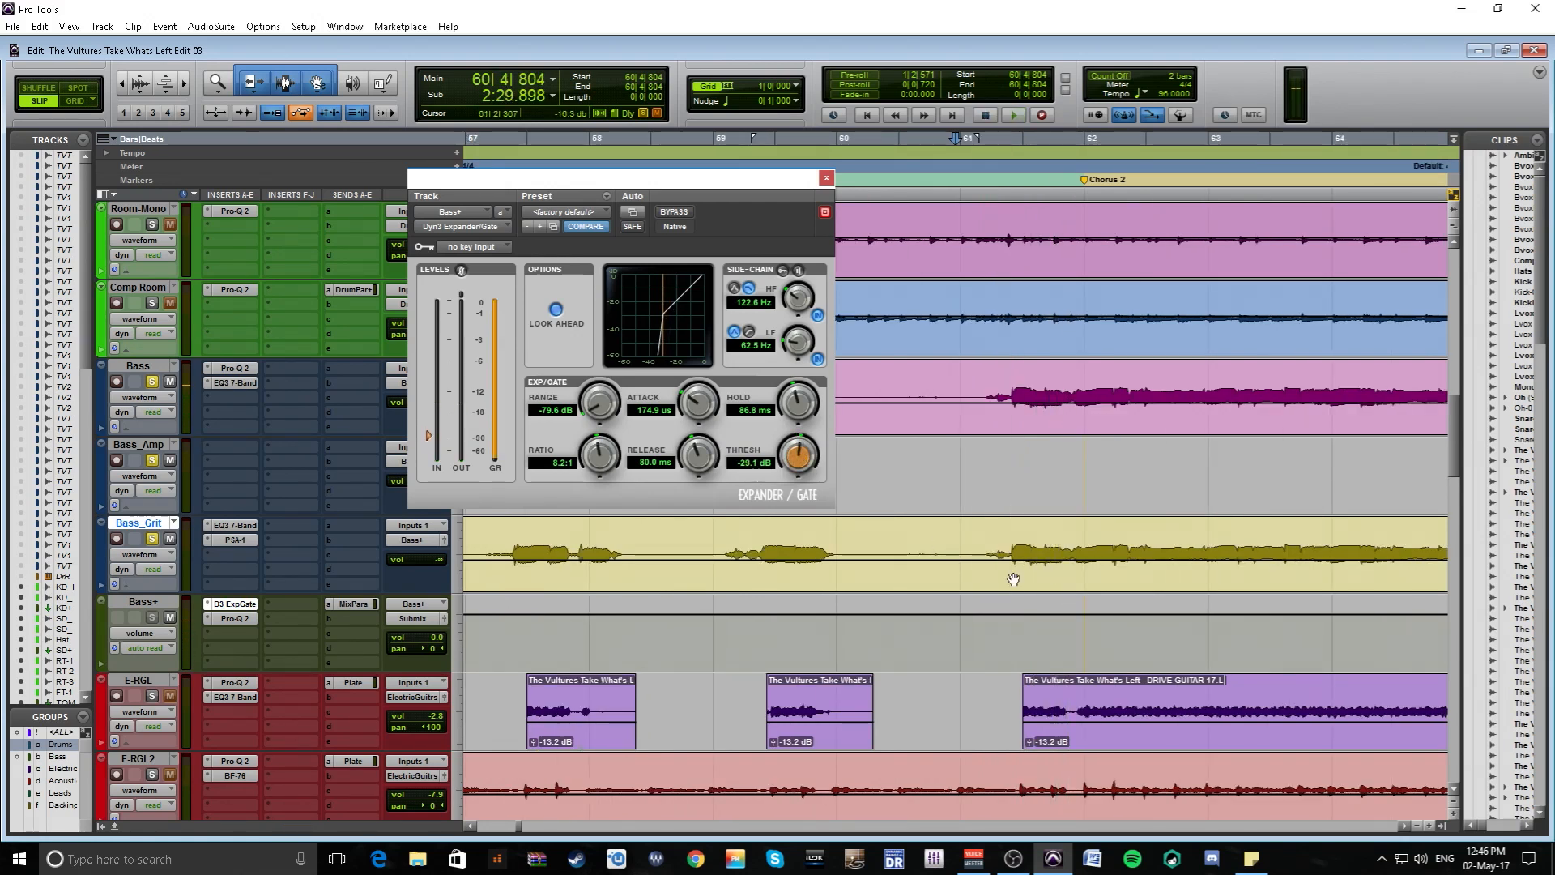
key("space")
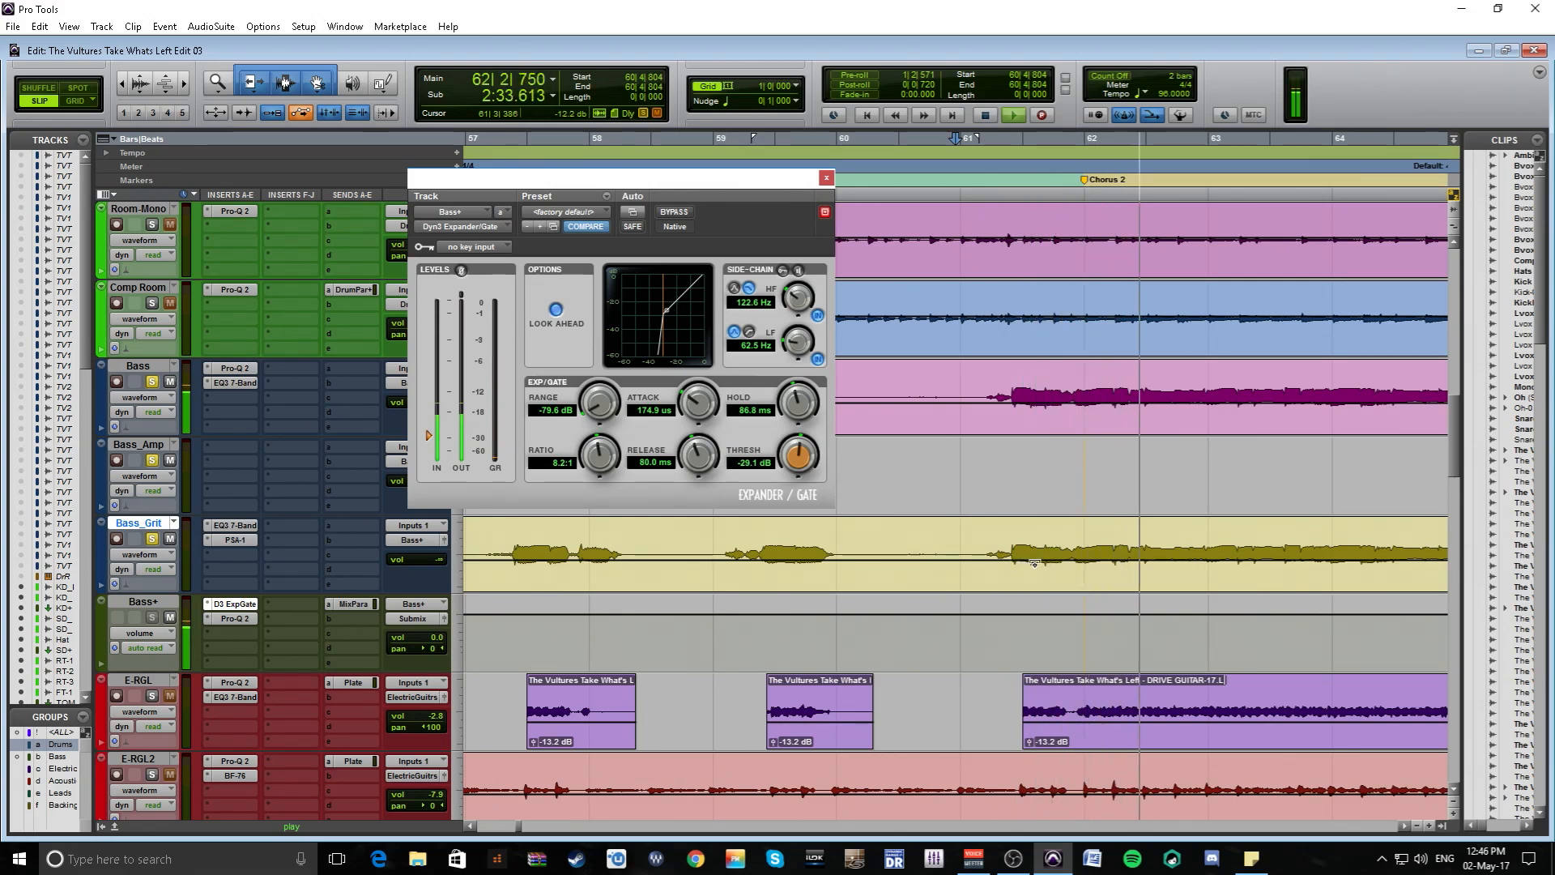
Step: Briefly toggle the gate's side-chain listen during Chorus 2 and stop playback
key("r")
key("r")
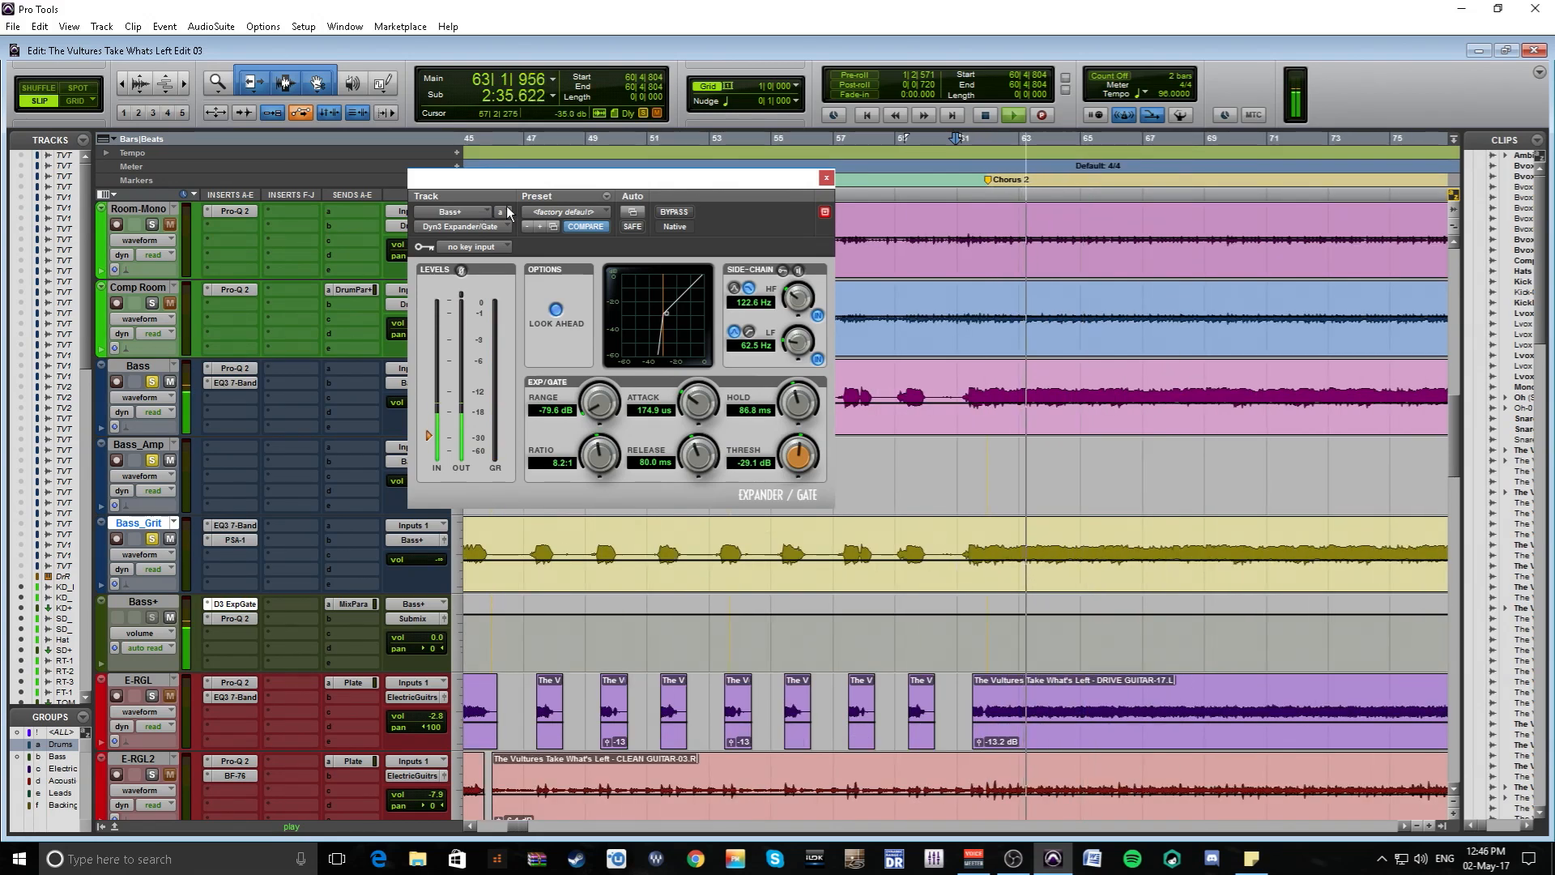
left_click(797, 271)
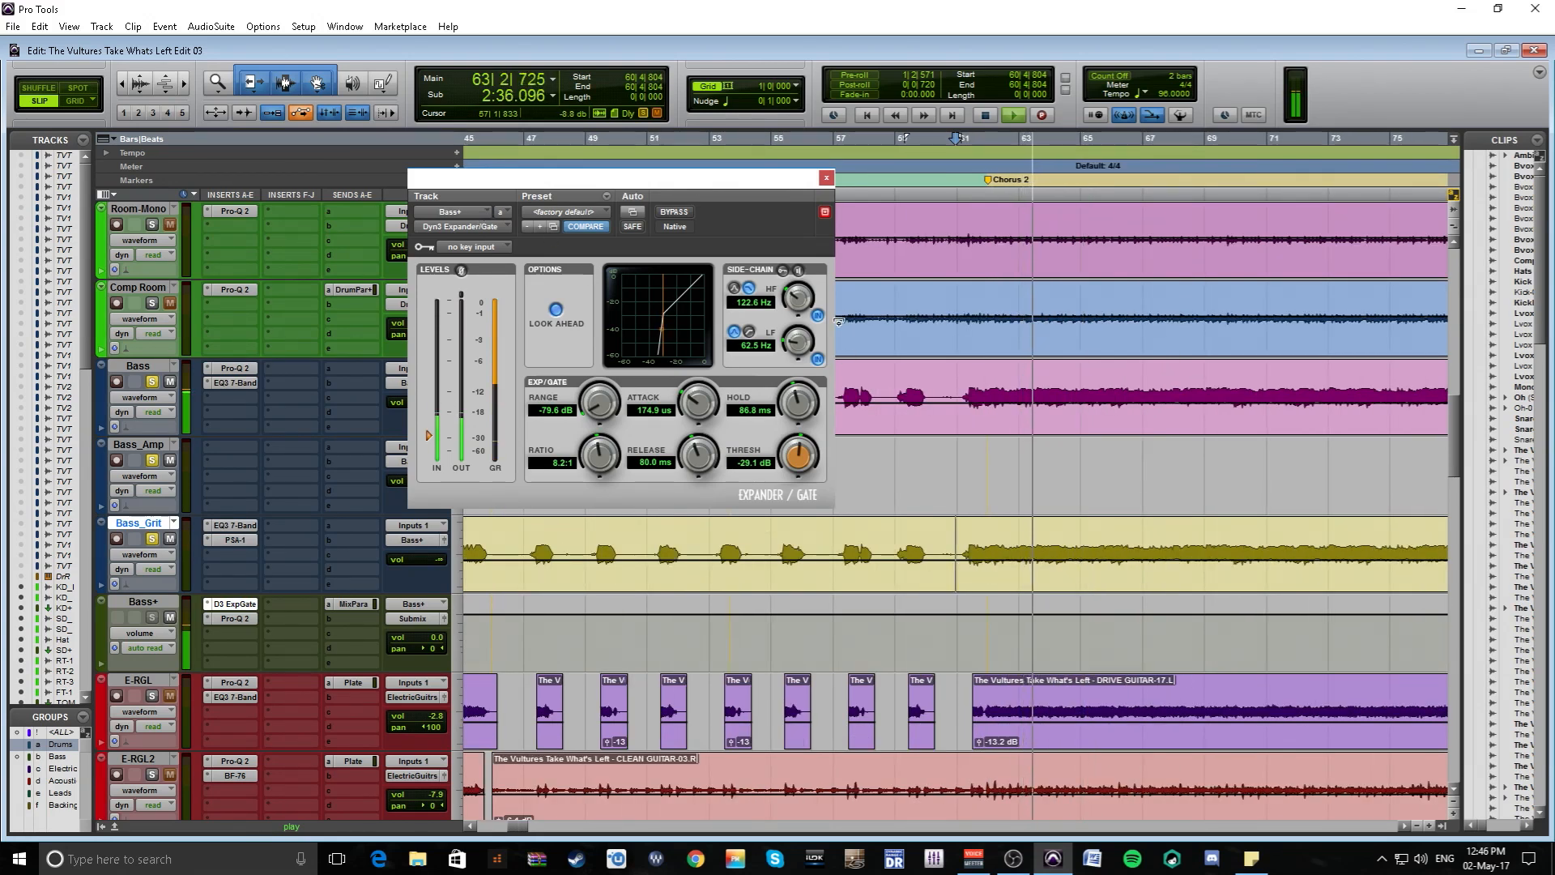
left_click(798, 271)
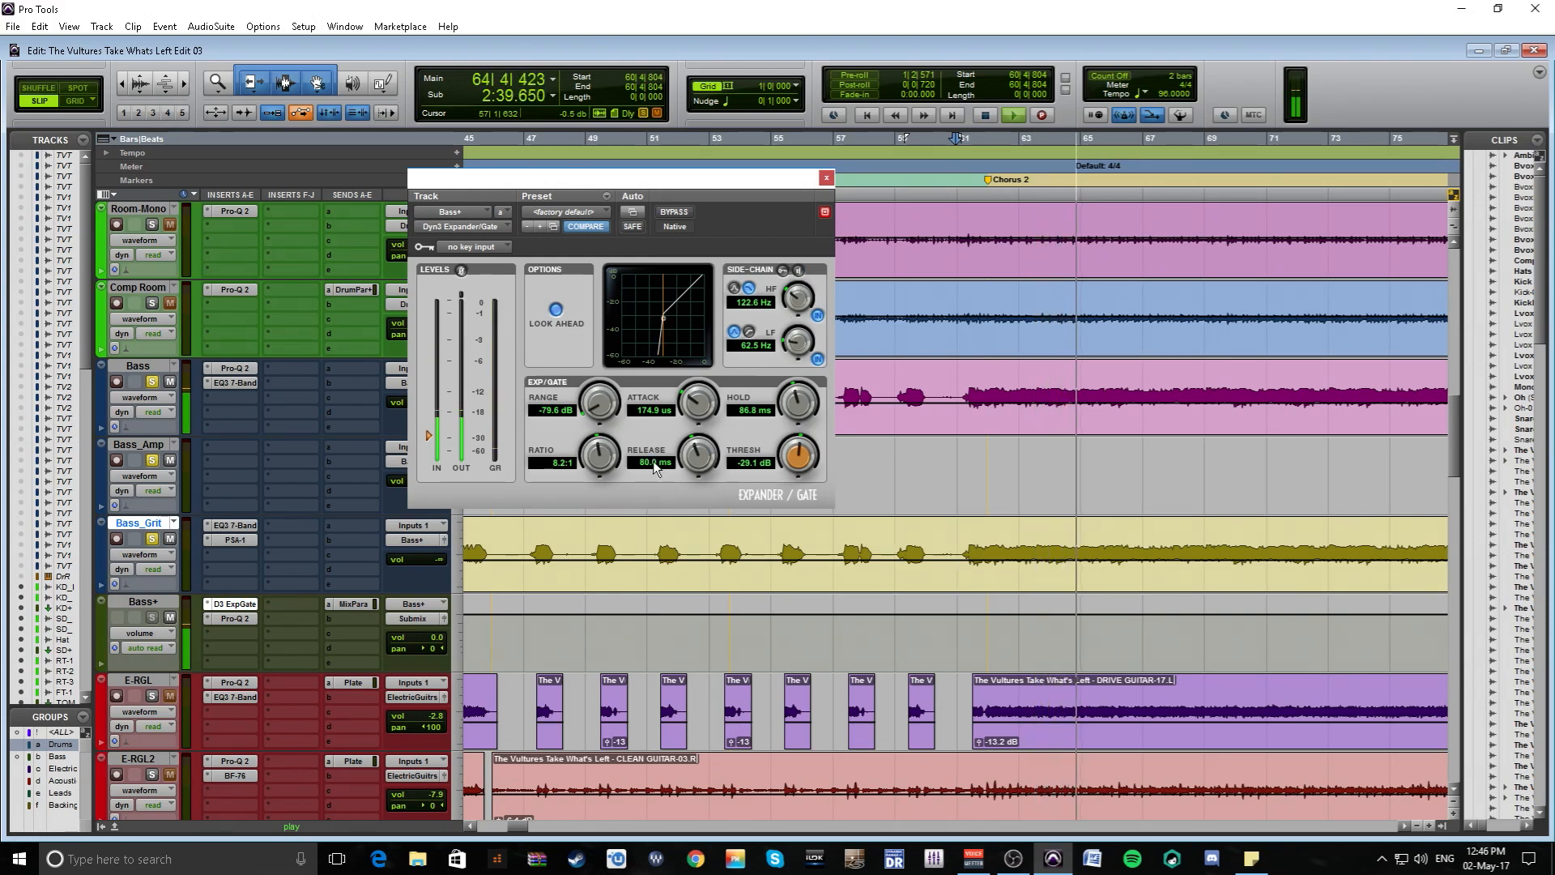
key("space")
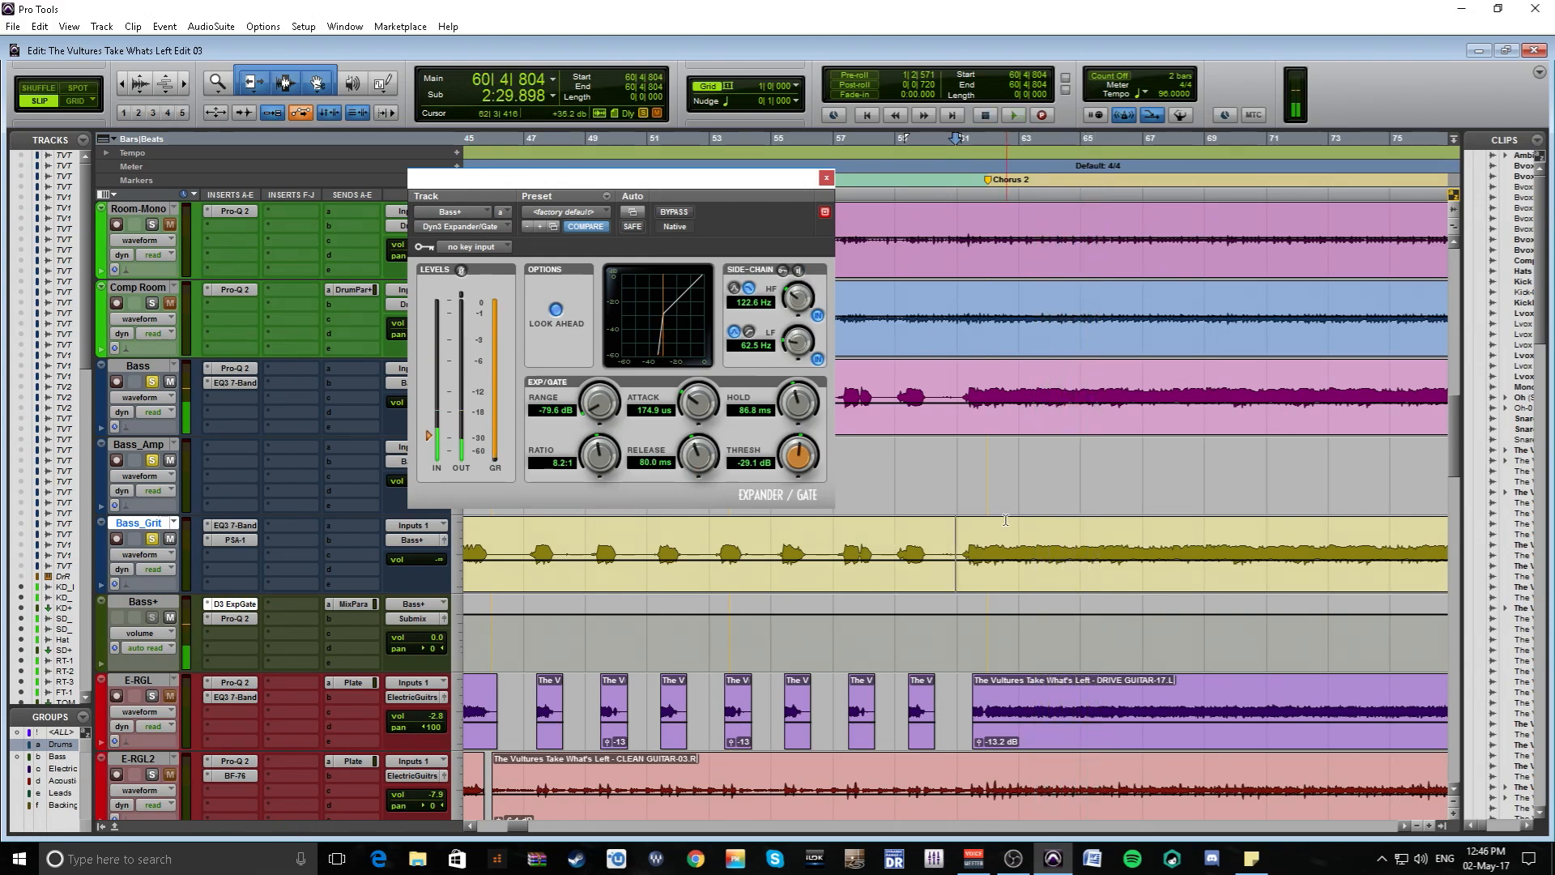
Step: View the bass clips across the whole song and place the cursor just before Chorus 1
left_click(960, 524)
key("ctrl+bracketleft")
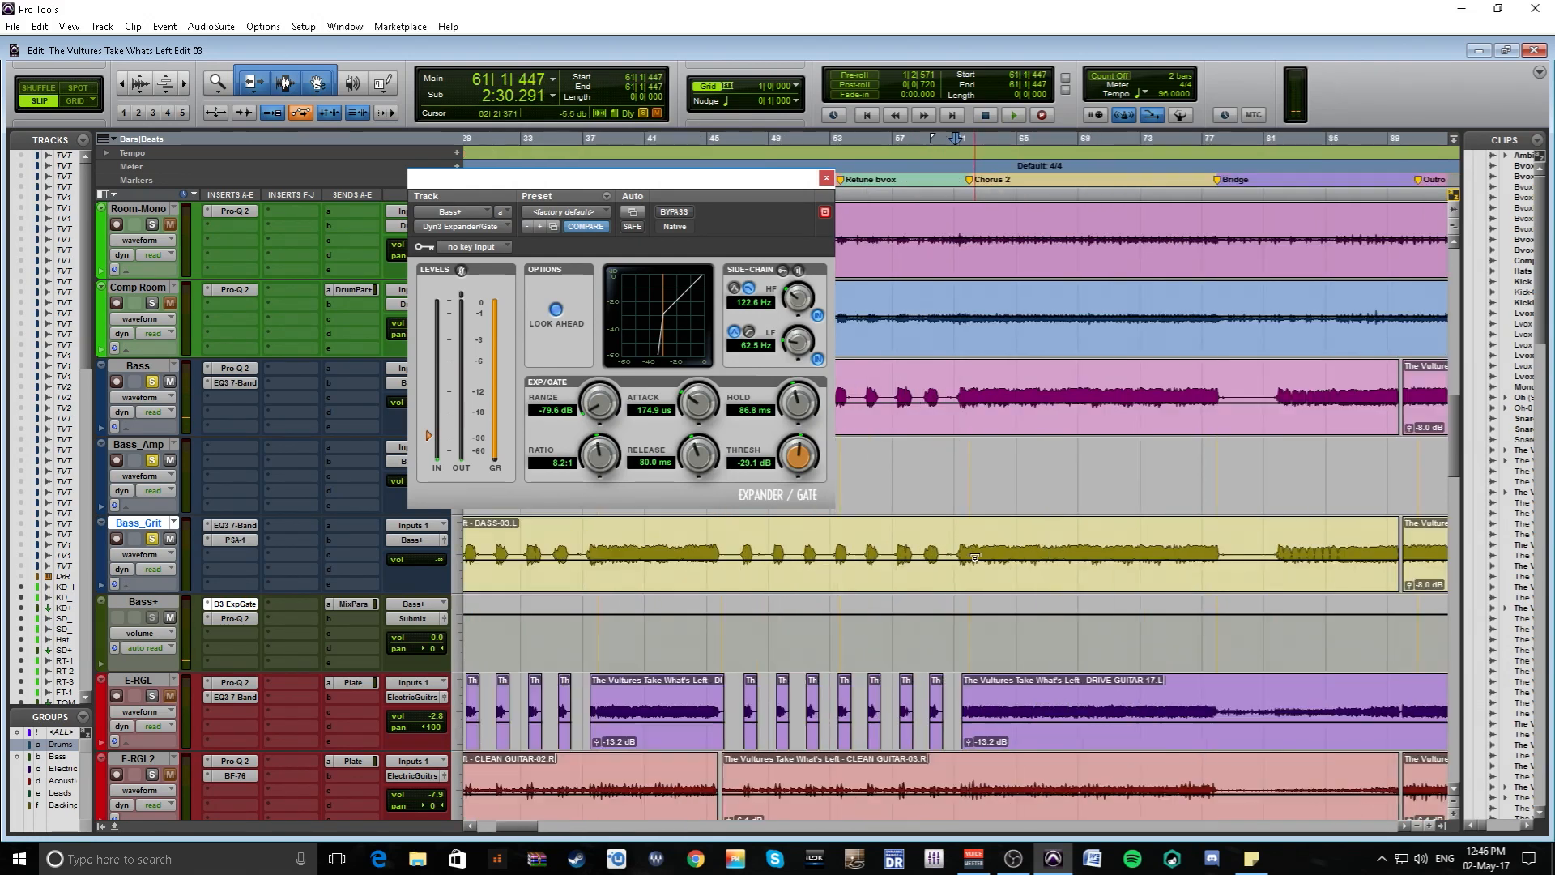
key("ctrl+bracketleft")
key("ctrl+bracketleft")
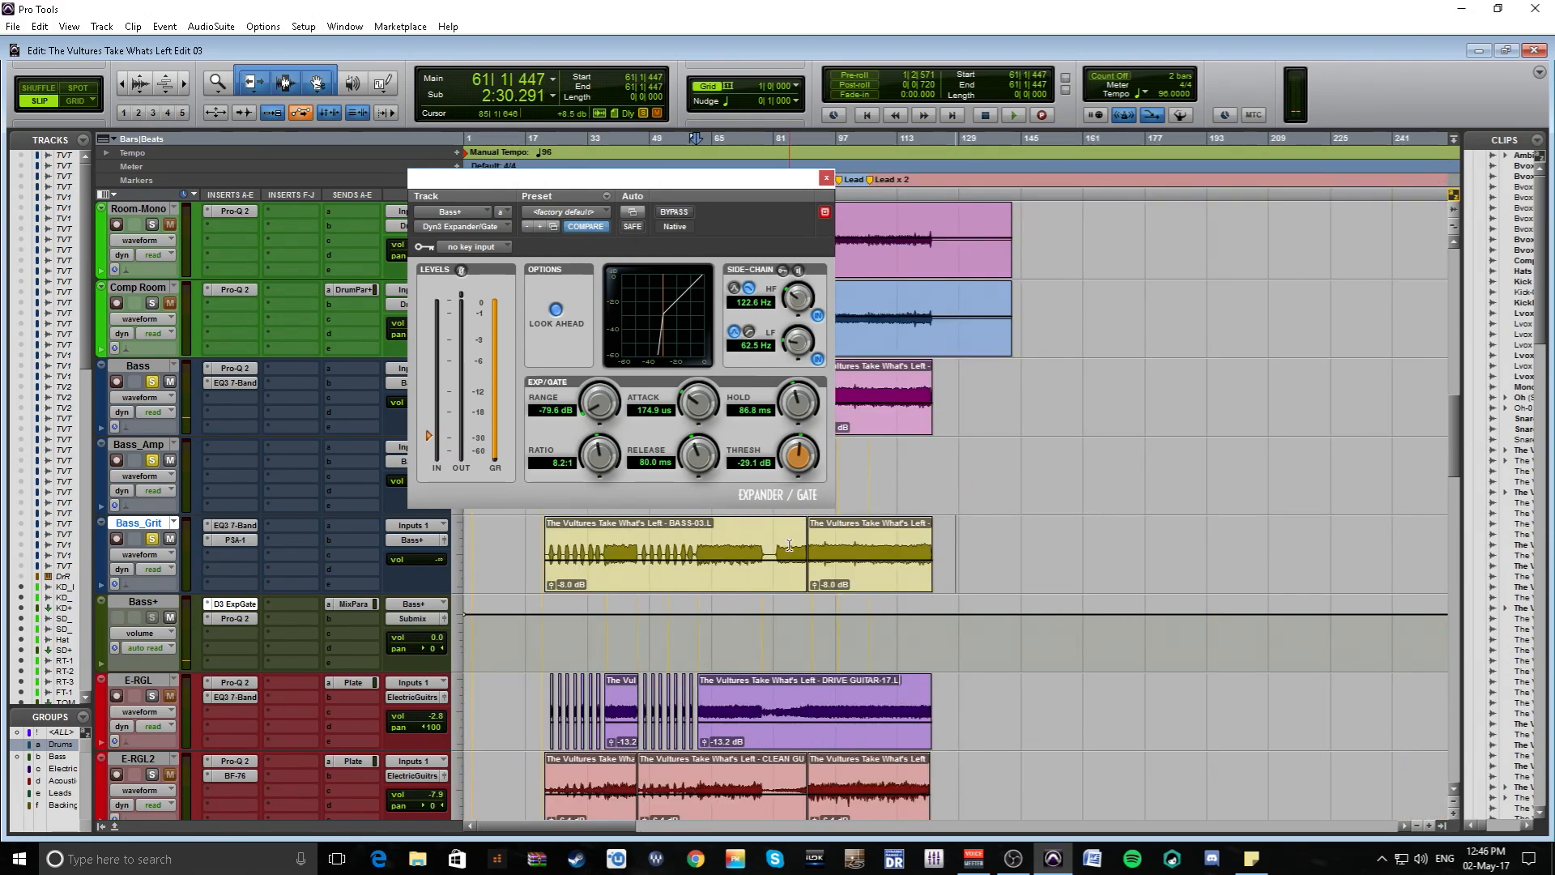
left_click(601, 550)
key("ctrl+bracketright")
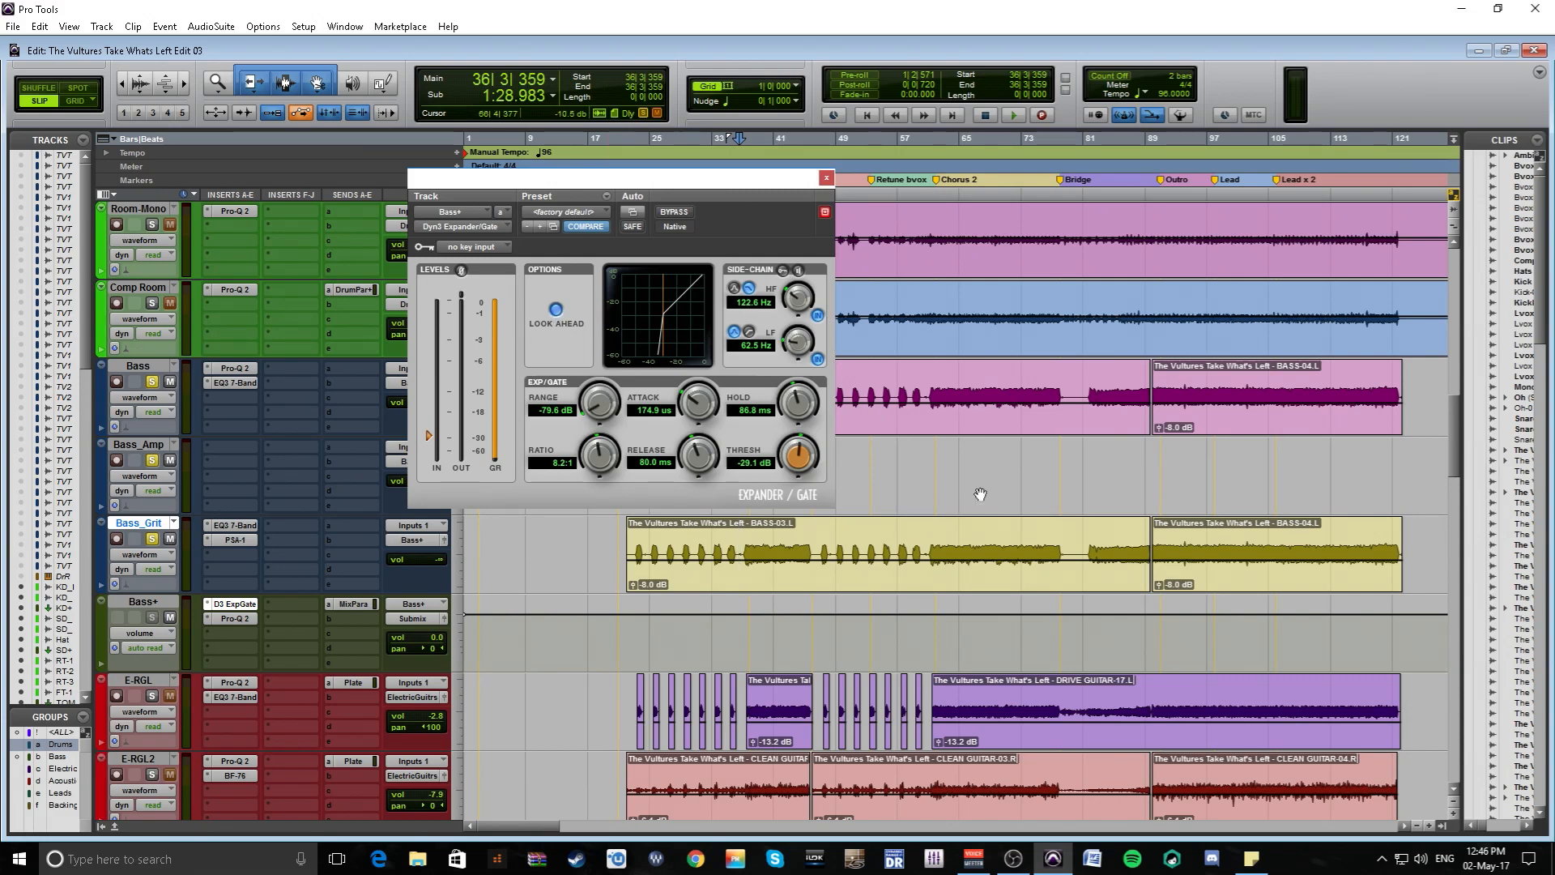
Step: Open the Pro-Q 2 on Bass+, move its window clear of the clips, and place the cursor late in Chorus 2
left_click(230, 620)
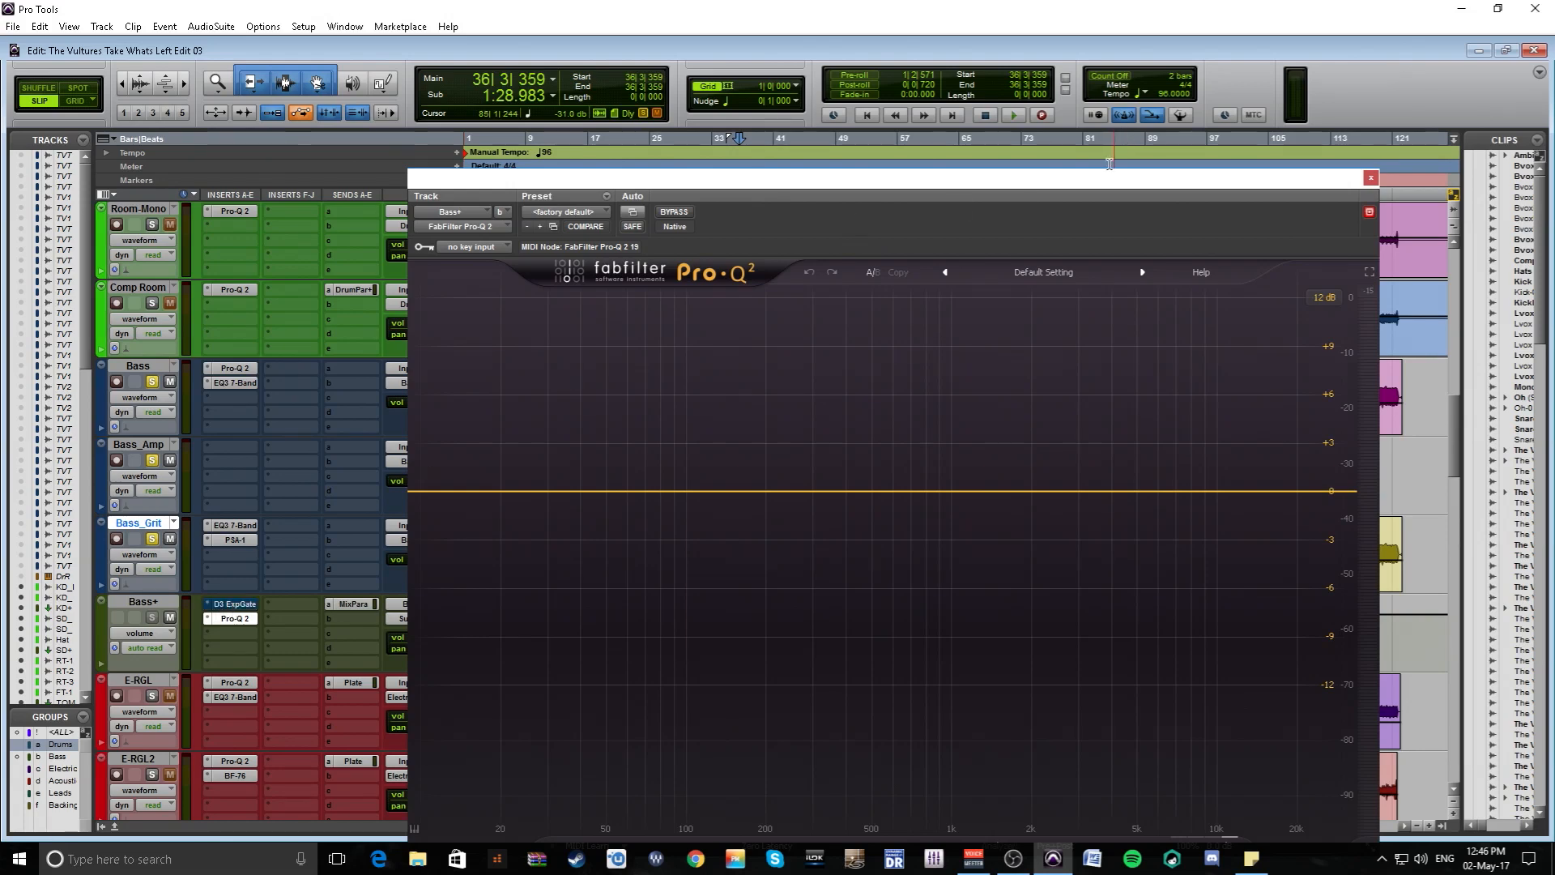
left_click_drag(1008, 184, 730, 189)
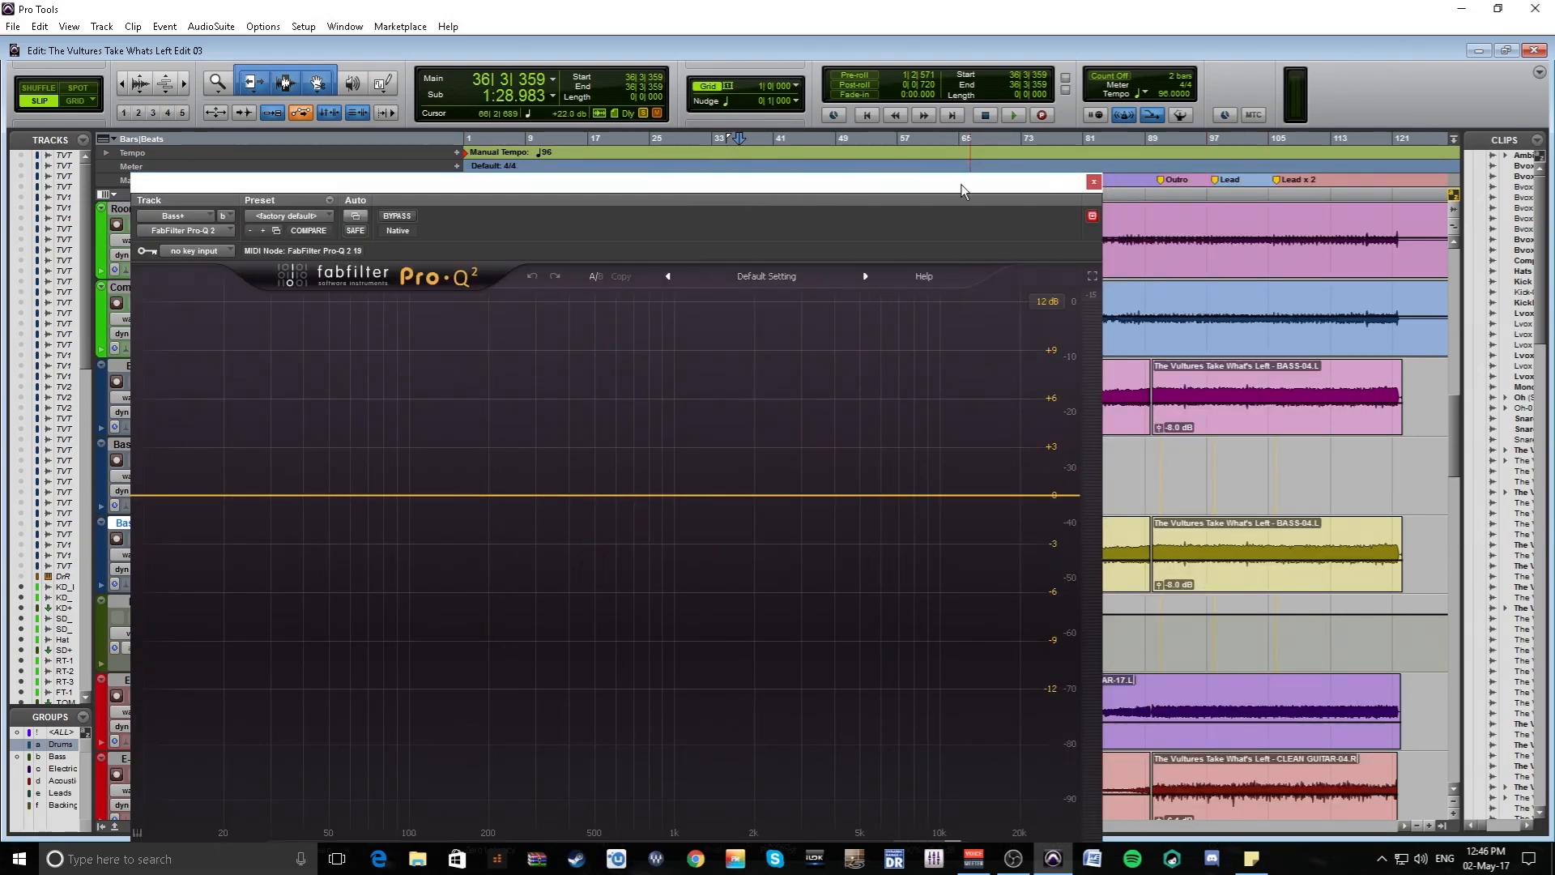
left_click_drag(962, 187, 870, 83)
left_click(1020, 534)
key("t")
key("t")
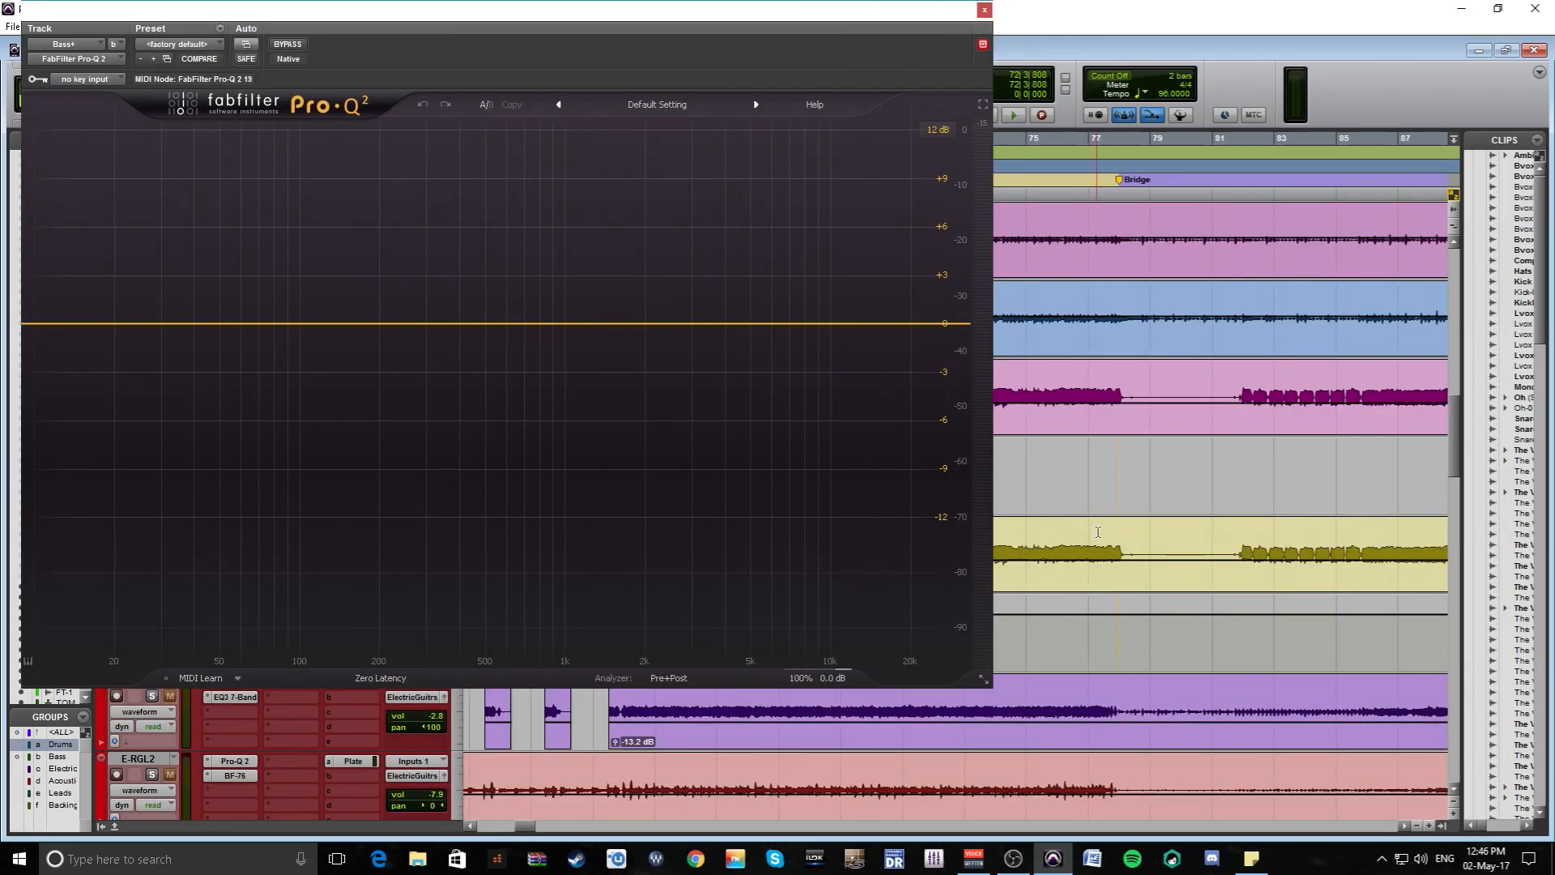
Step: Play late Chorus 2 to examine the bass spectrum in Pro-Q 2, and set the Bass+ gate's side-chain LF filter to 116.4 Hz
key("space")
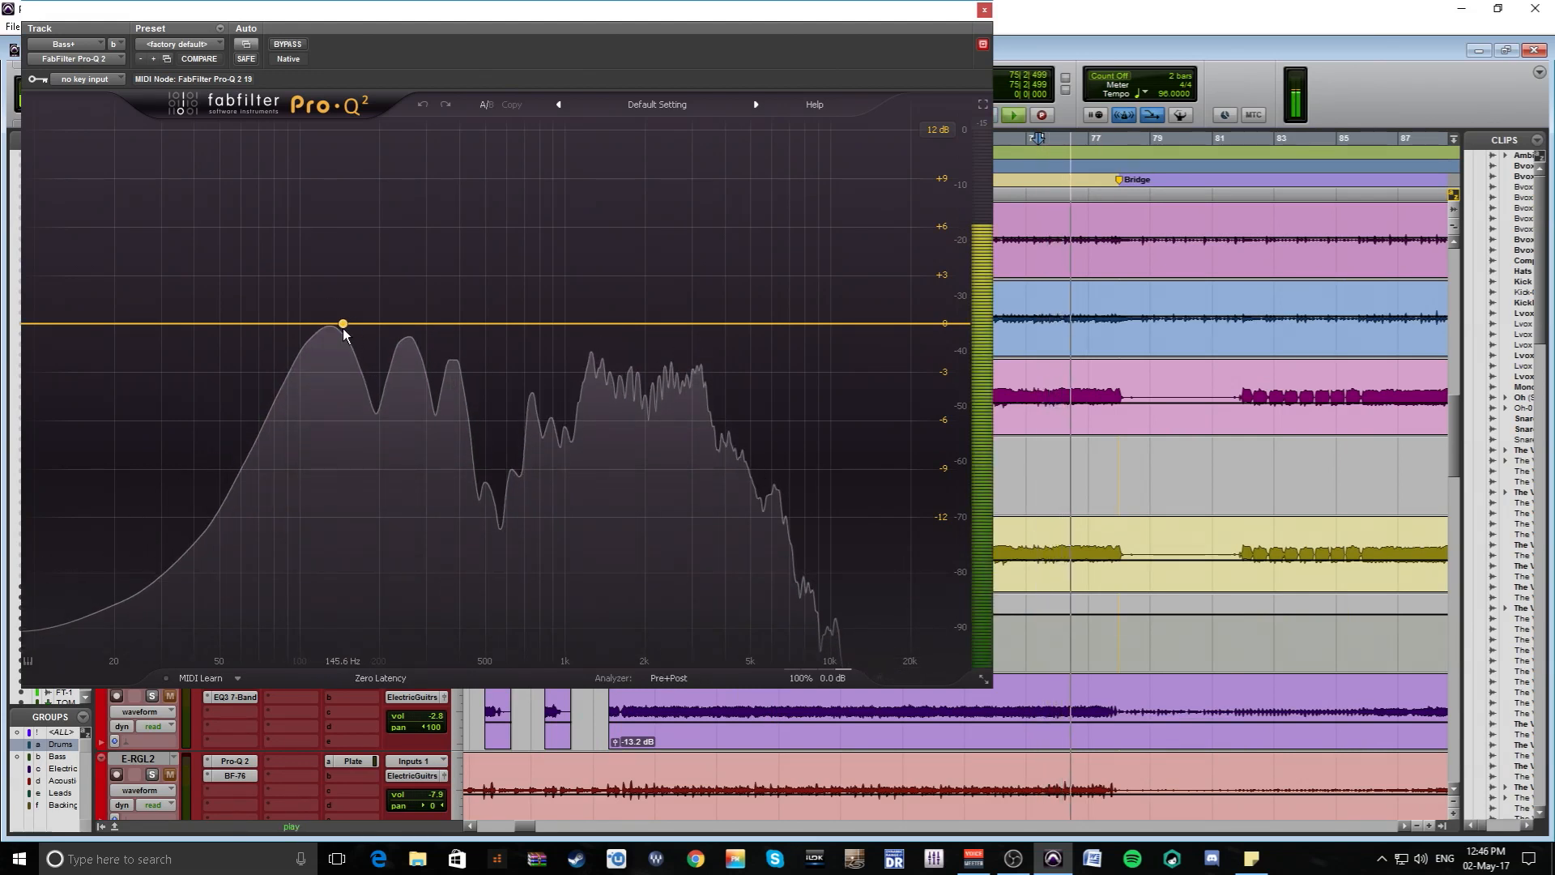
key("space")
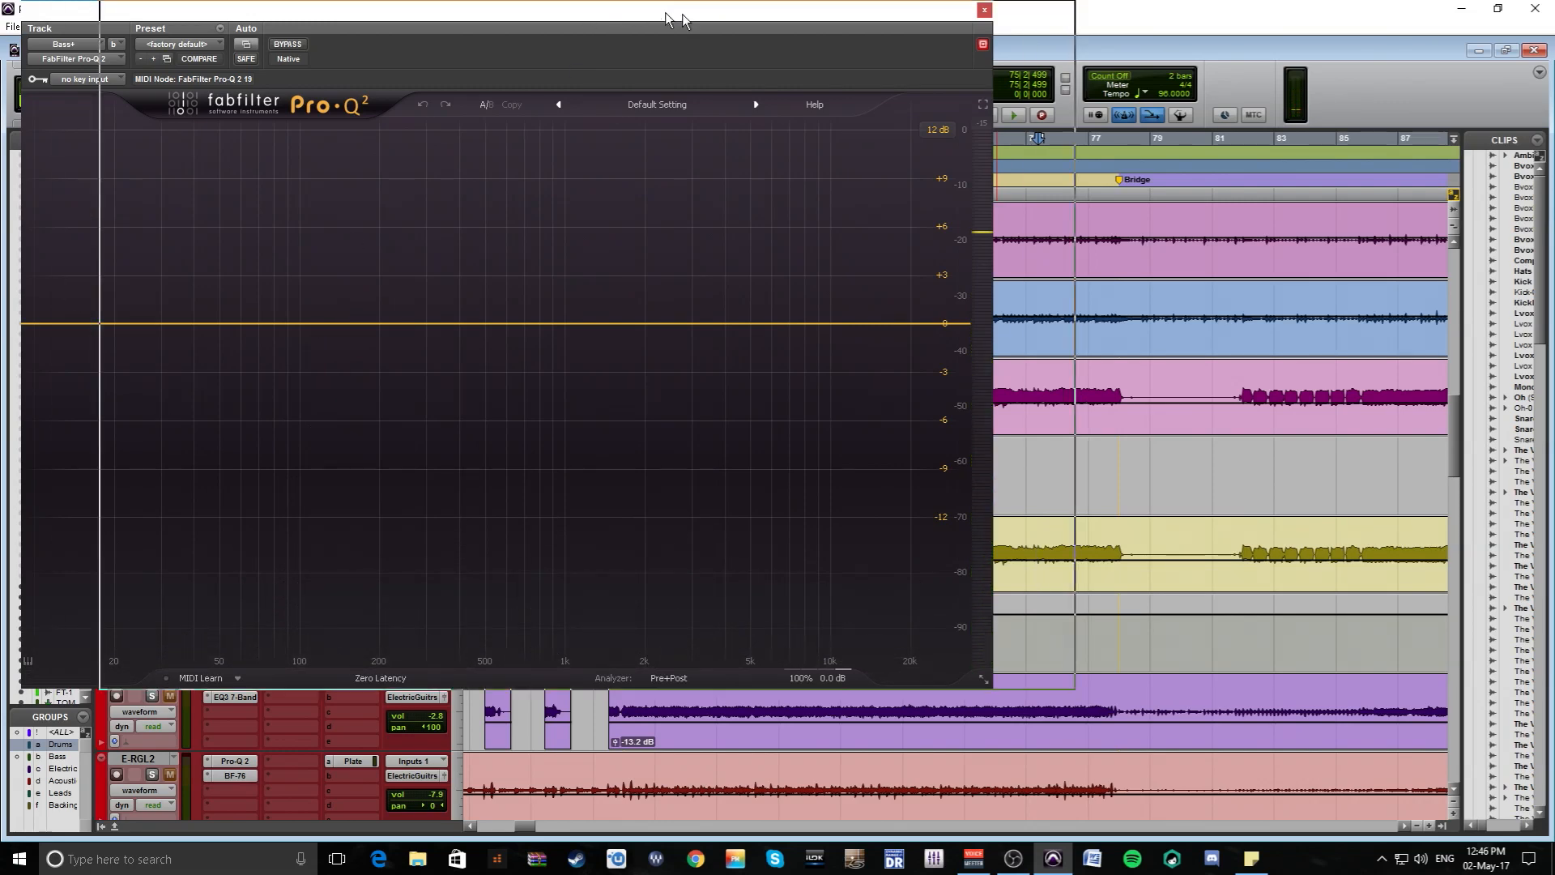
left_click_drag(673, 10, 1195, 46)
left_click(240, 605)
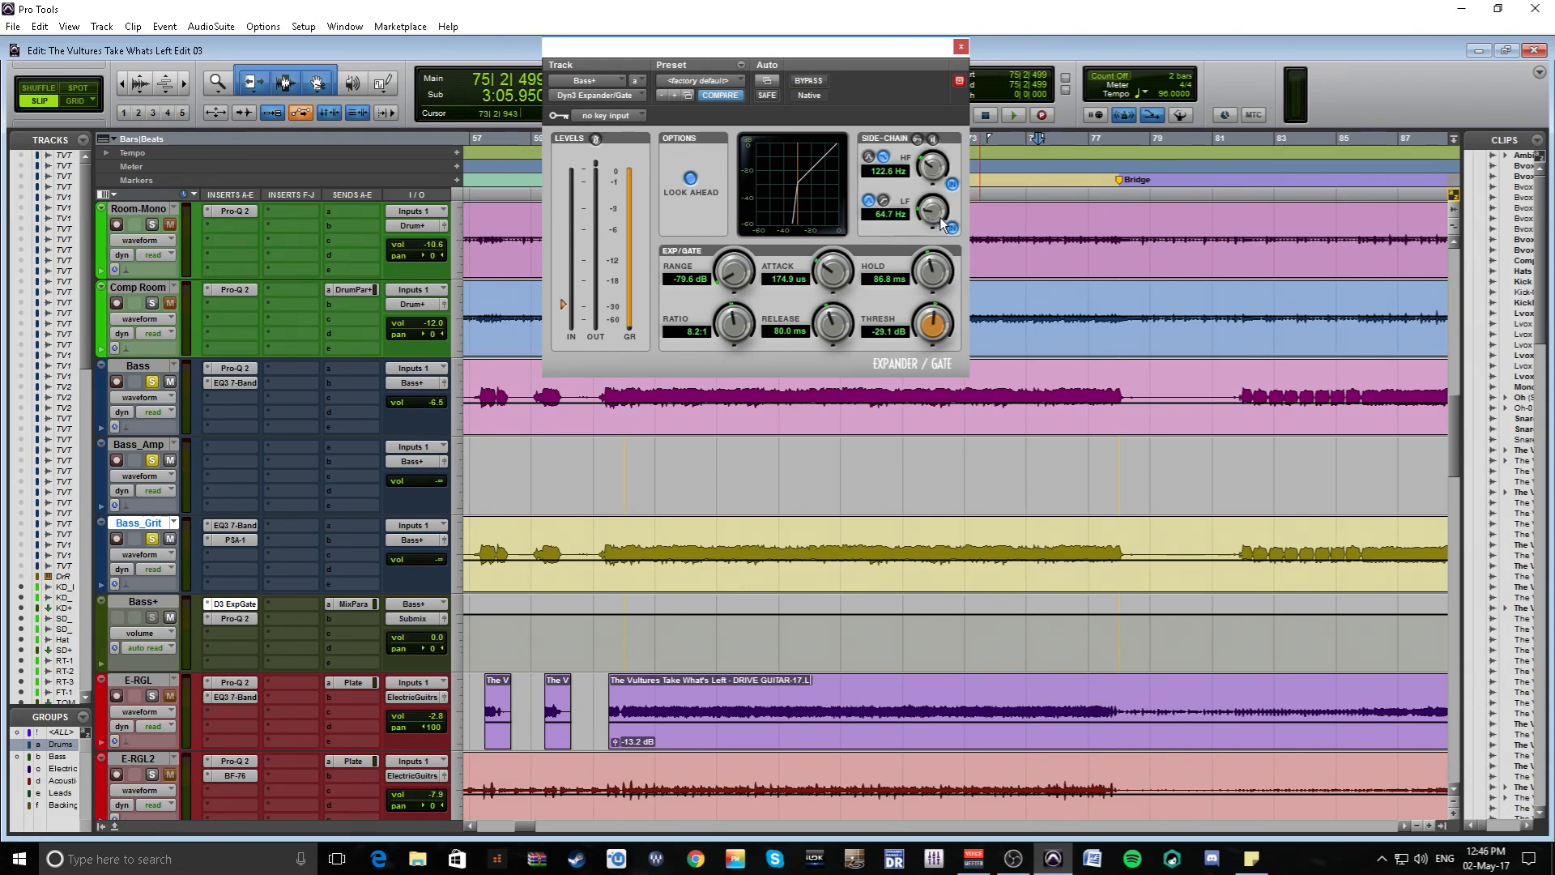
left_click_drag(940, 217, 949, 215)
Step: Place the cursor just before Chorus 1 and play the bass entry to check the gate
left_click(614, 523)
key("r")
key("r")
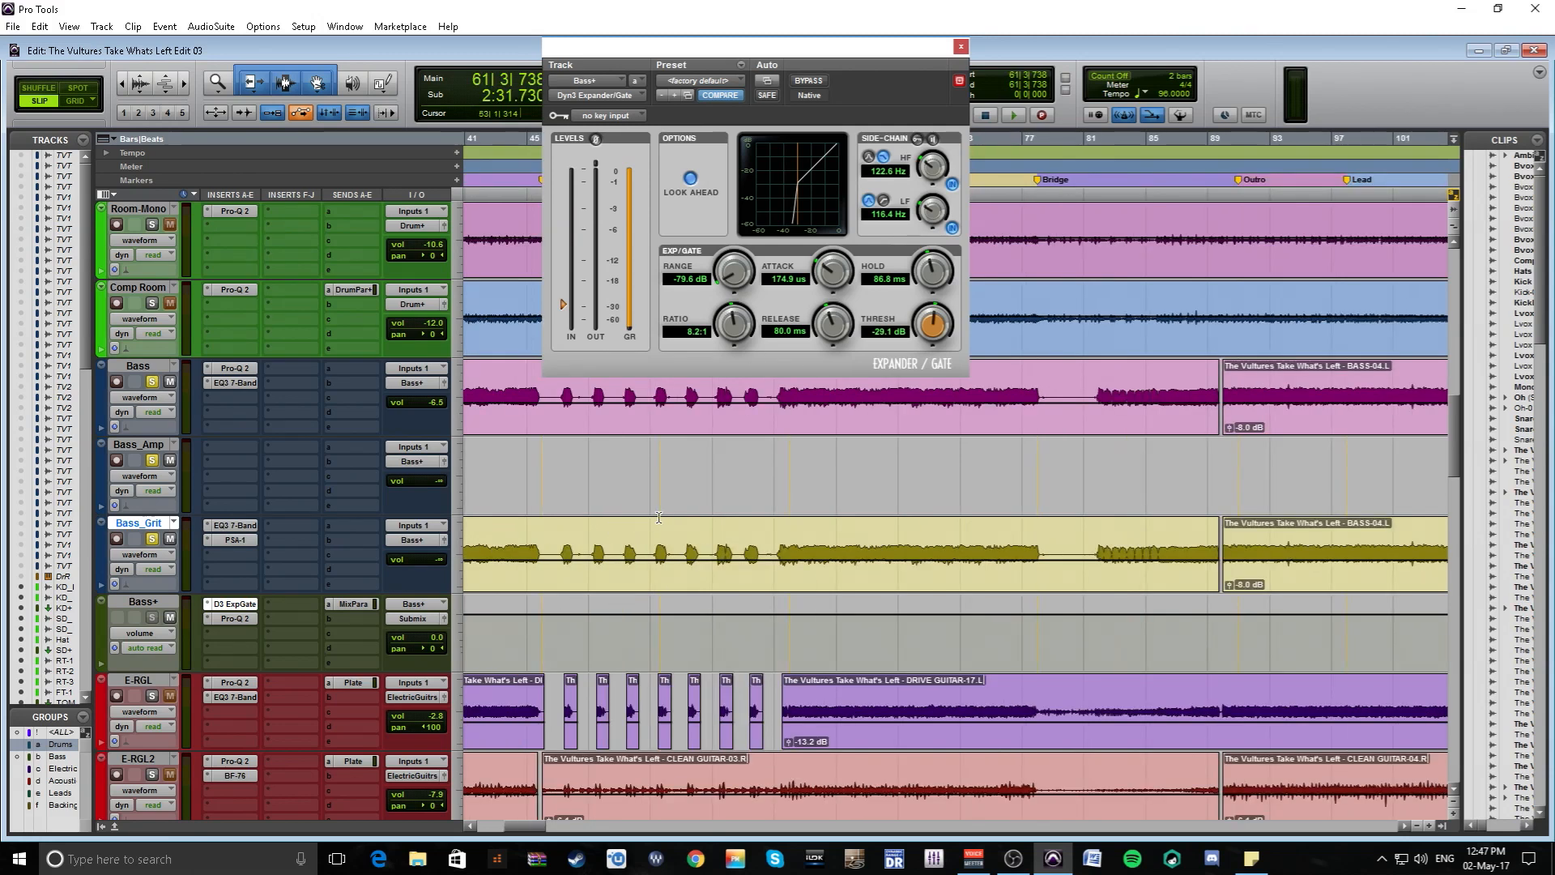
left_click(677, 536)
key("t")
key("t")
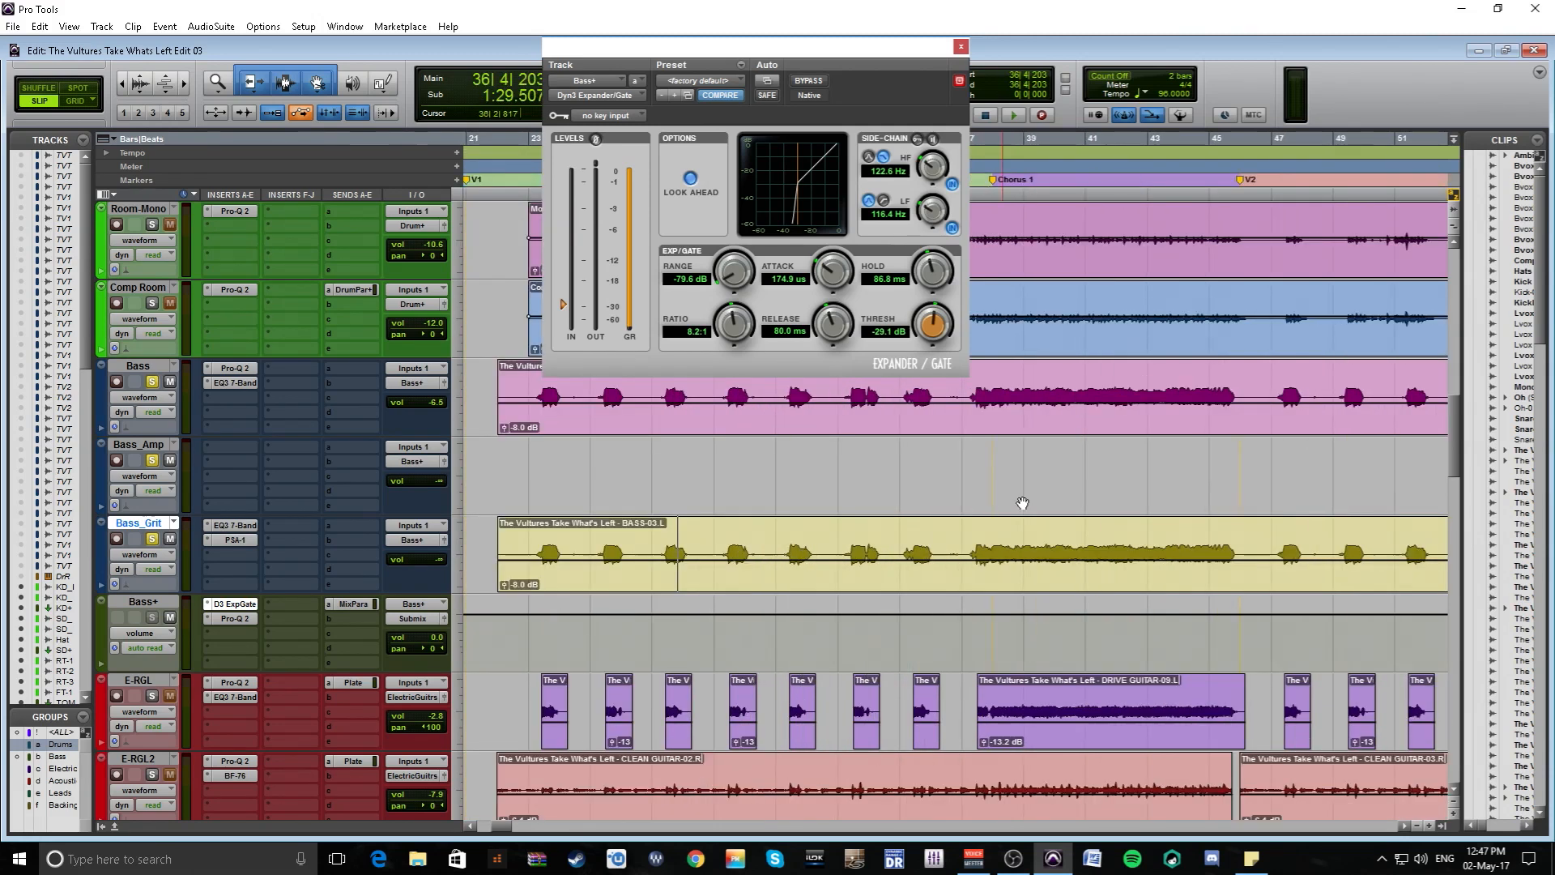
key("t")
key("space")
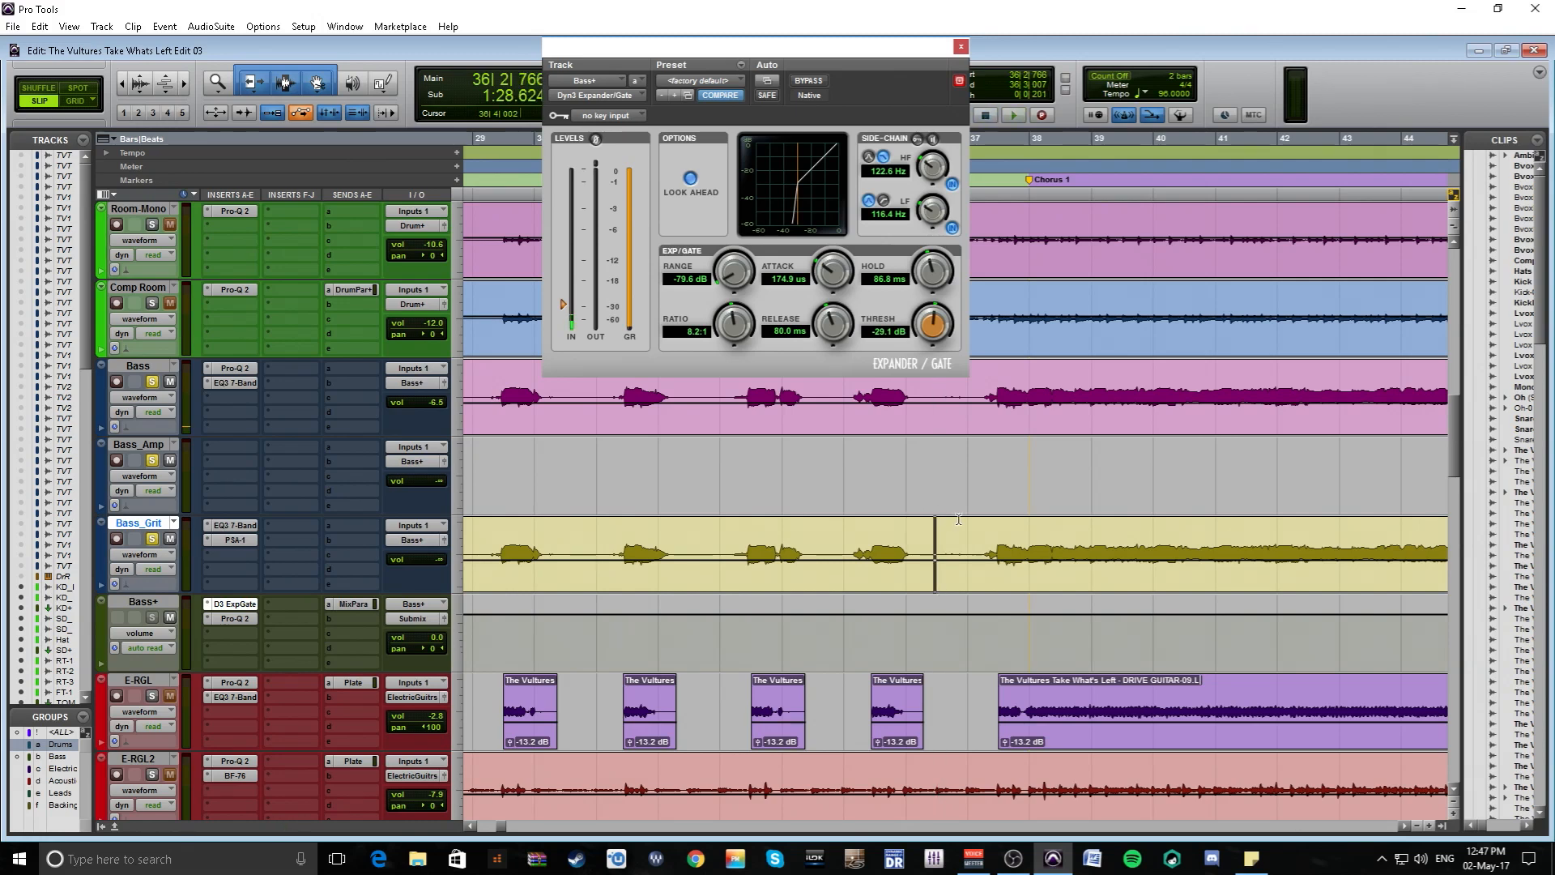
left_click(944, 541)
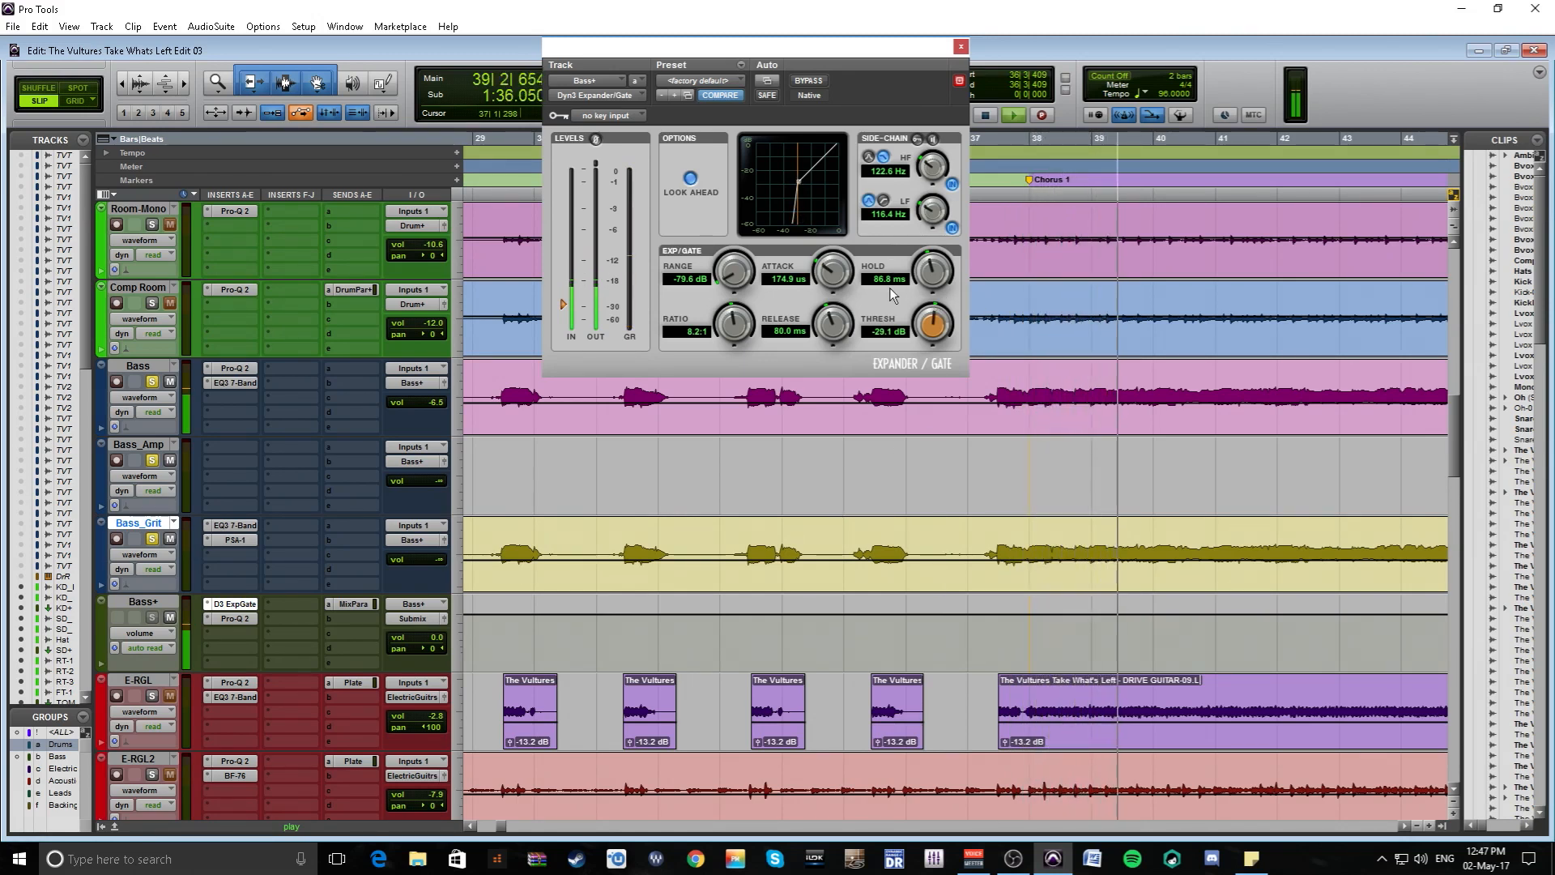
key("space")
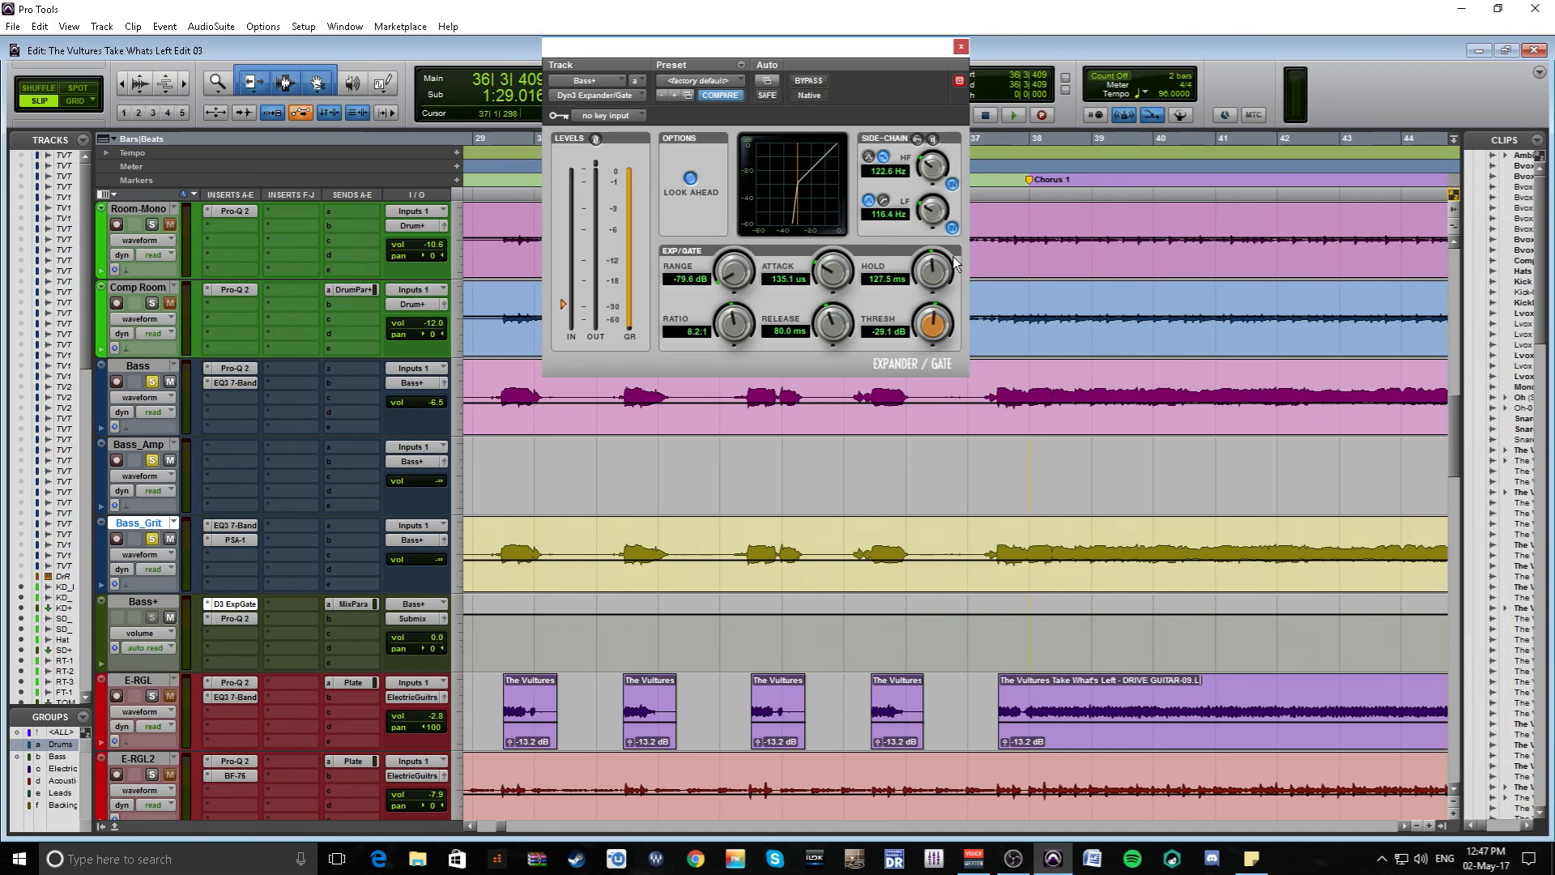
Step: Set the gate's hold to 161.1 ms and release to 161.4 ms, and check them by playing the bass entry into Chorus 1
left_click_drag(958, 252, 960, 251)
left_click_drag(834, 325, 844, 321)
key("r")
key("r")
key("r")
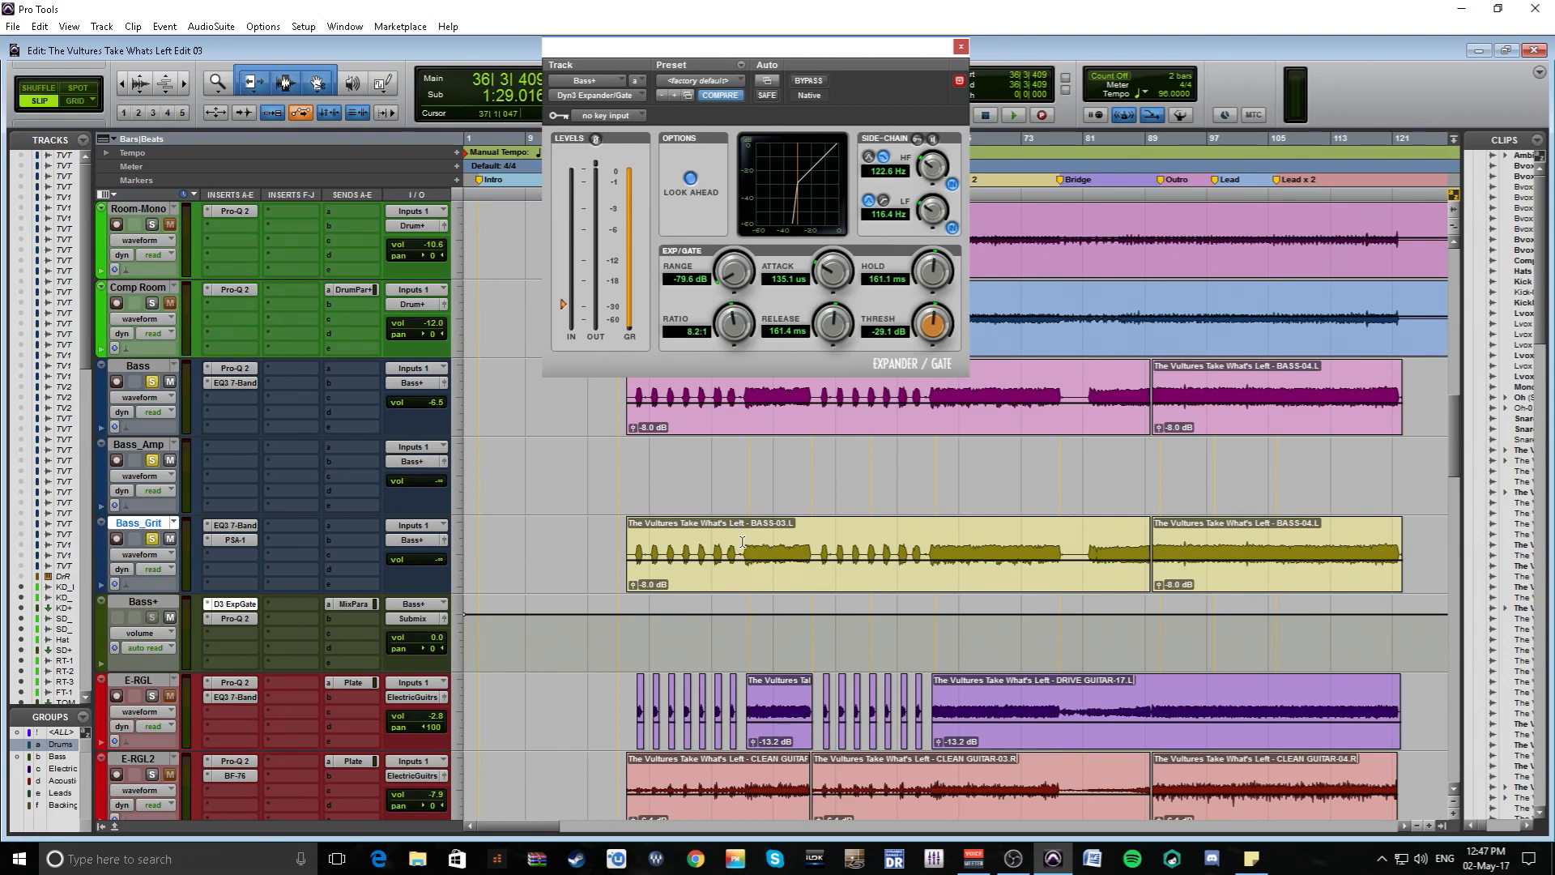
key("t")
key("space")
key("t")
key("t")
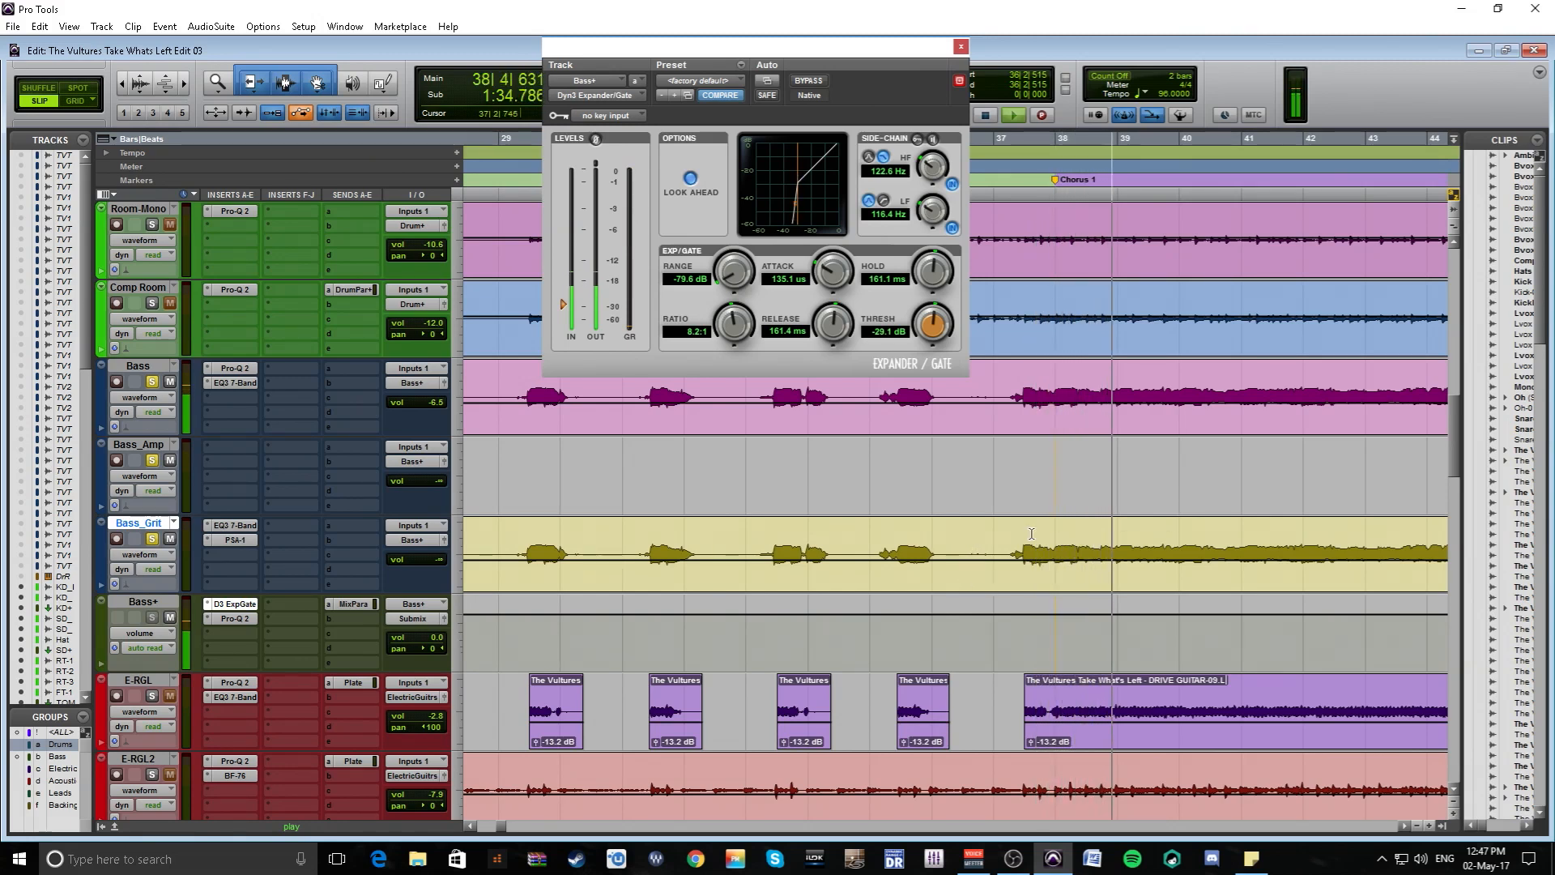
Step: Set the gate's side-chain HF filter to 351.6 Hz and examine the Chorus 1 bass spectrum in the Bass+ Pro-Q 2
key("r")
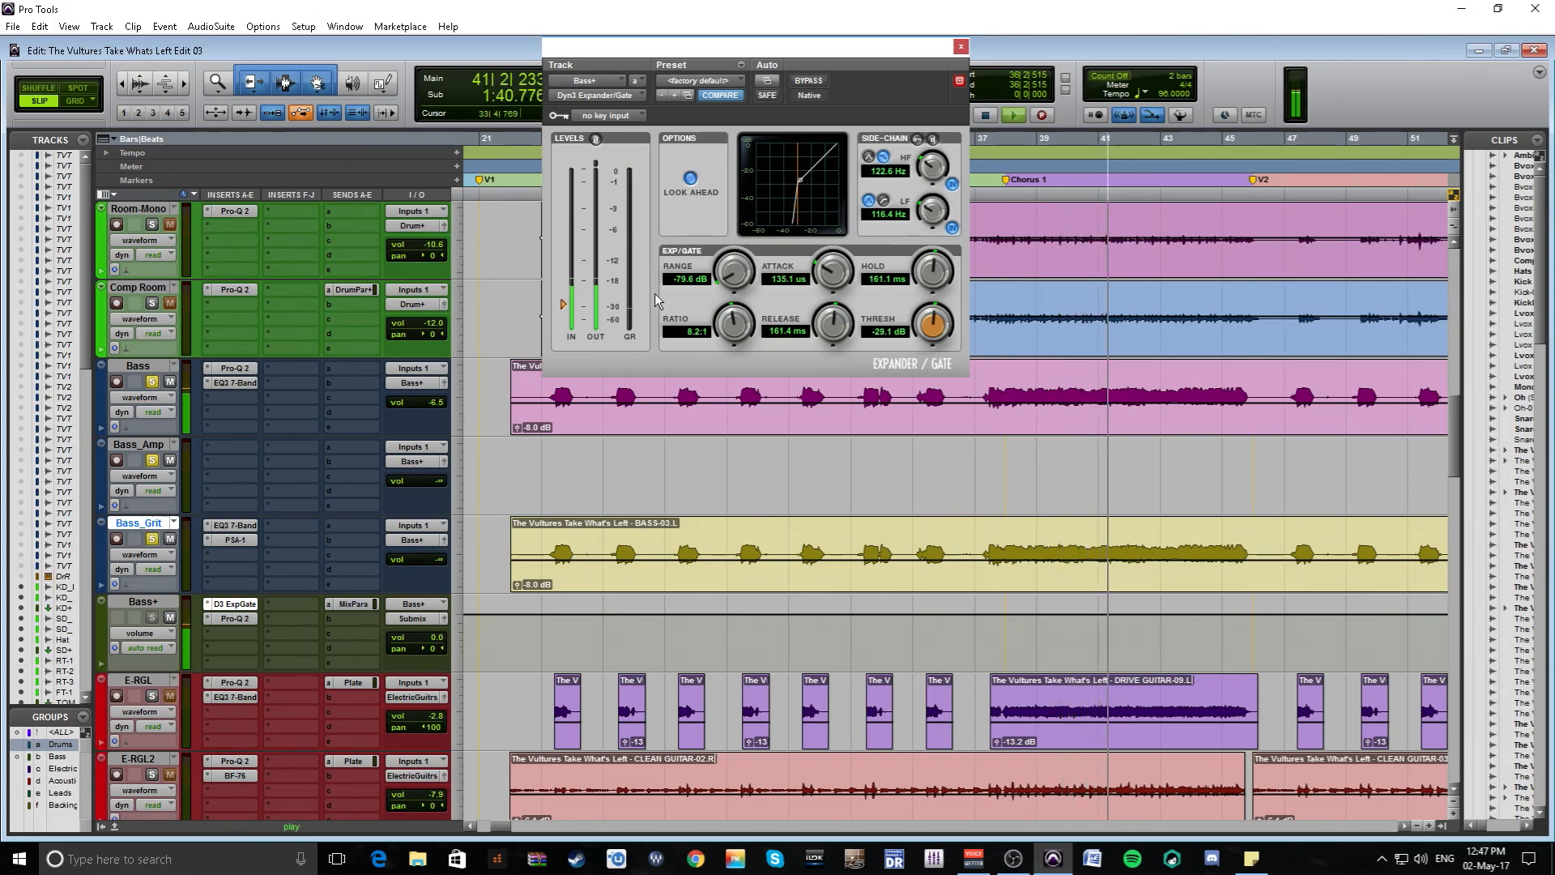
left_click_drag(946, 166, 953, 171)
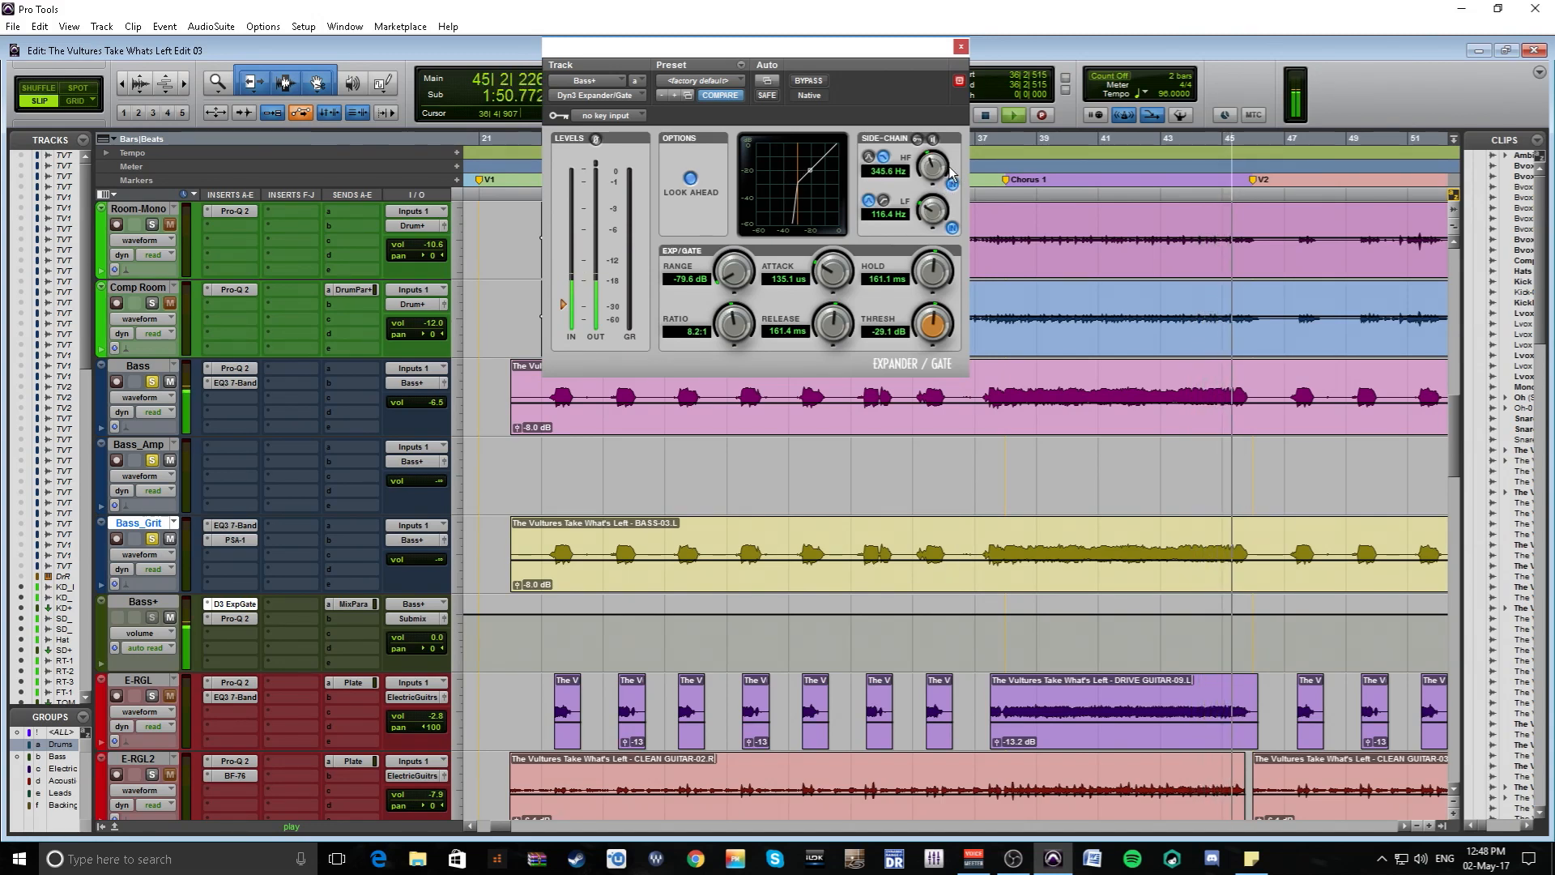
left_click(247, 619)
left_click_drag(1386, 76, 696, 80)
key("space")
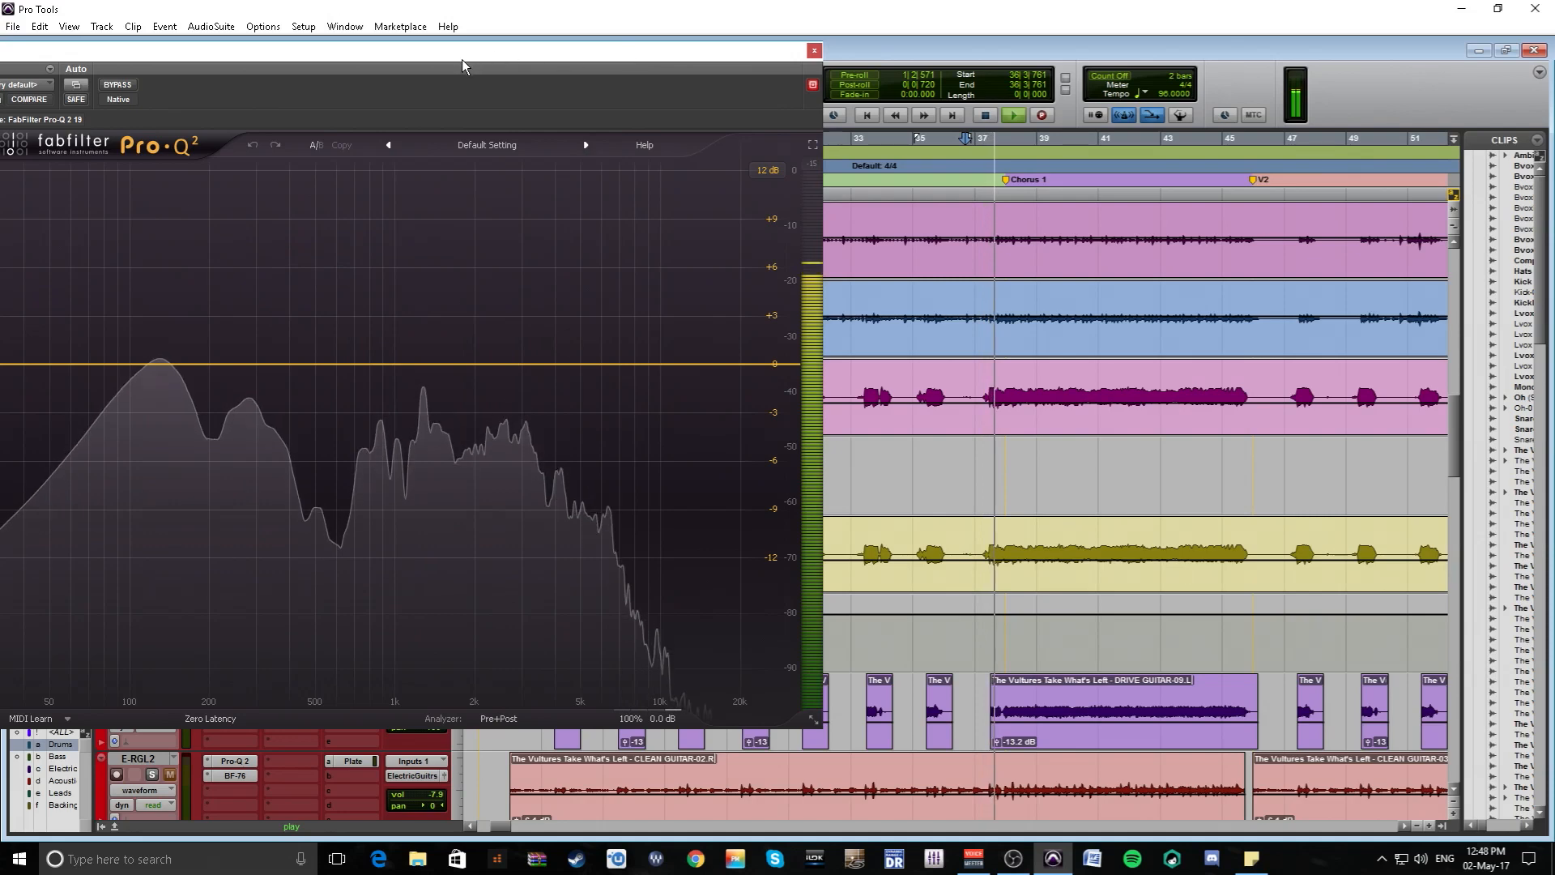
left_click_drag(462, 60, 714, 51)
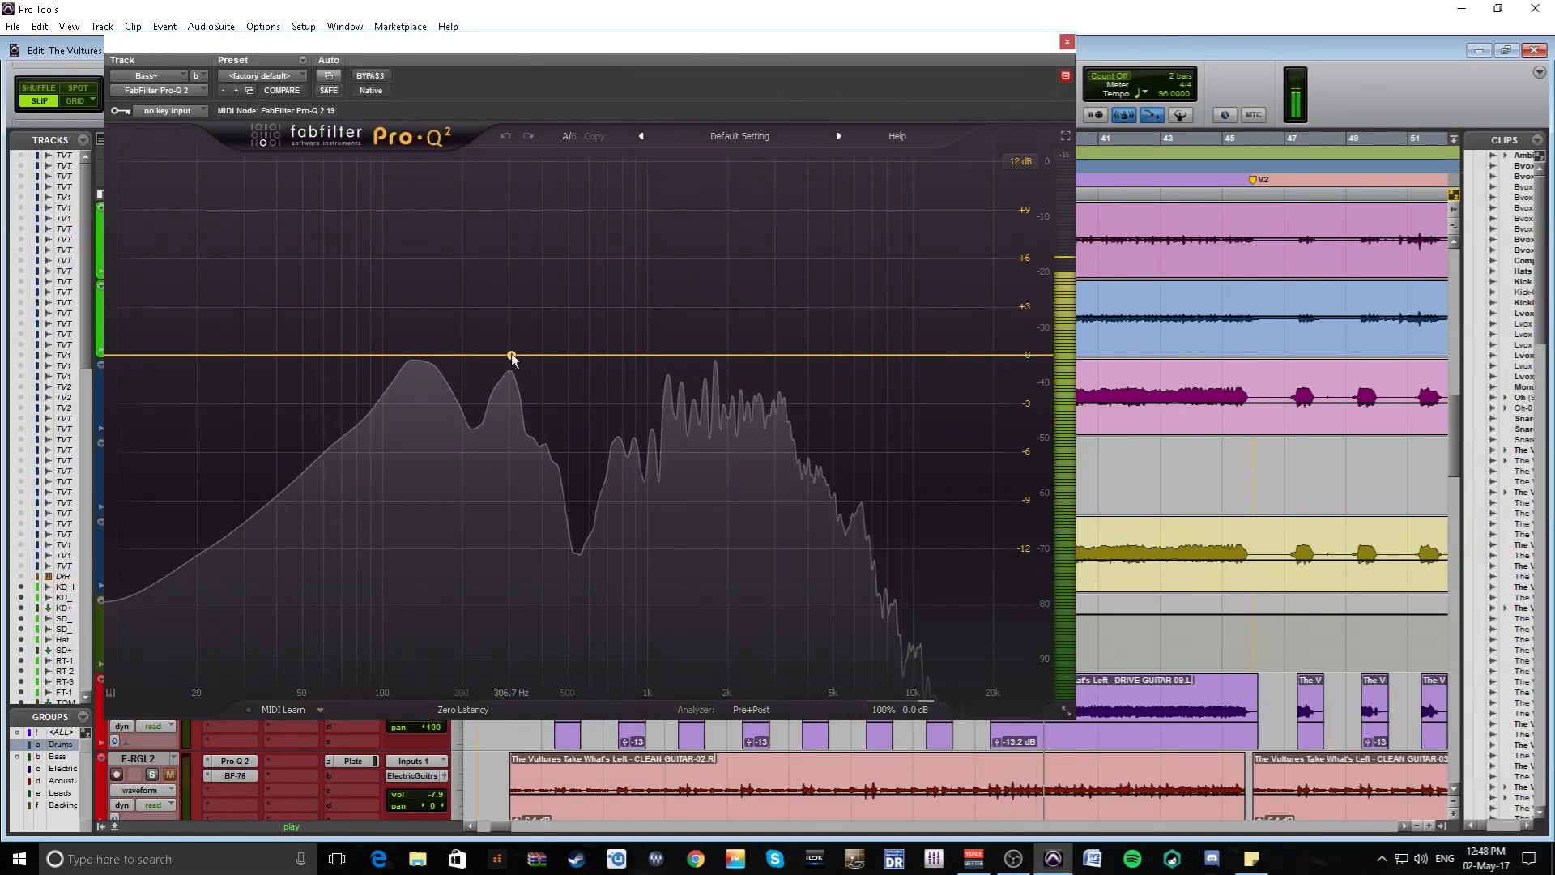
left_click(1065, 41)
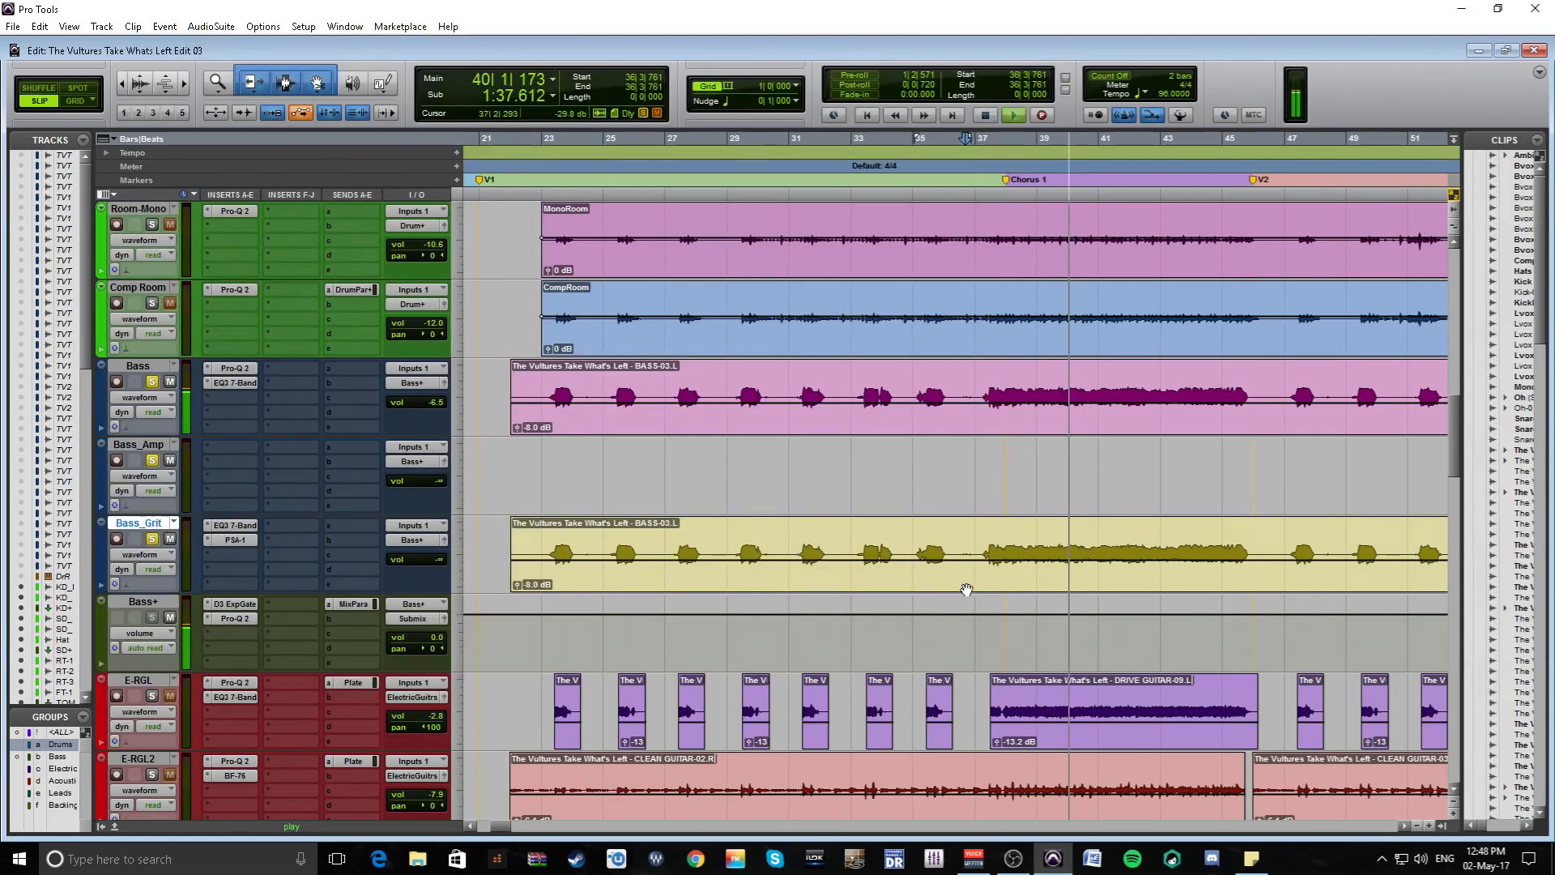
Step: Reopen the Bass+ gate and raise its threshold to -26.9 dB while replaying the bass entry into Chorus 1
left_click(235, 605)
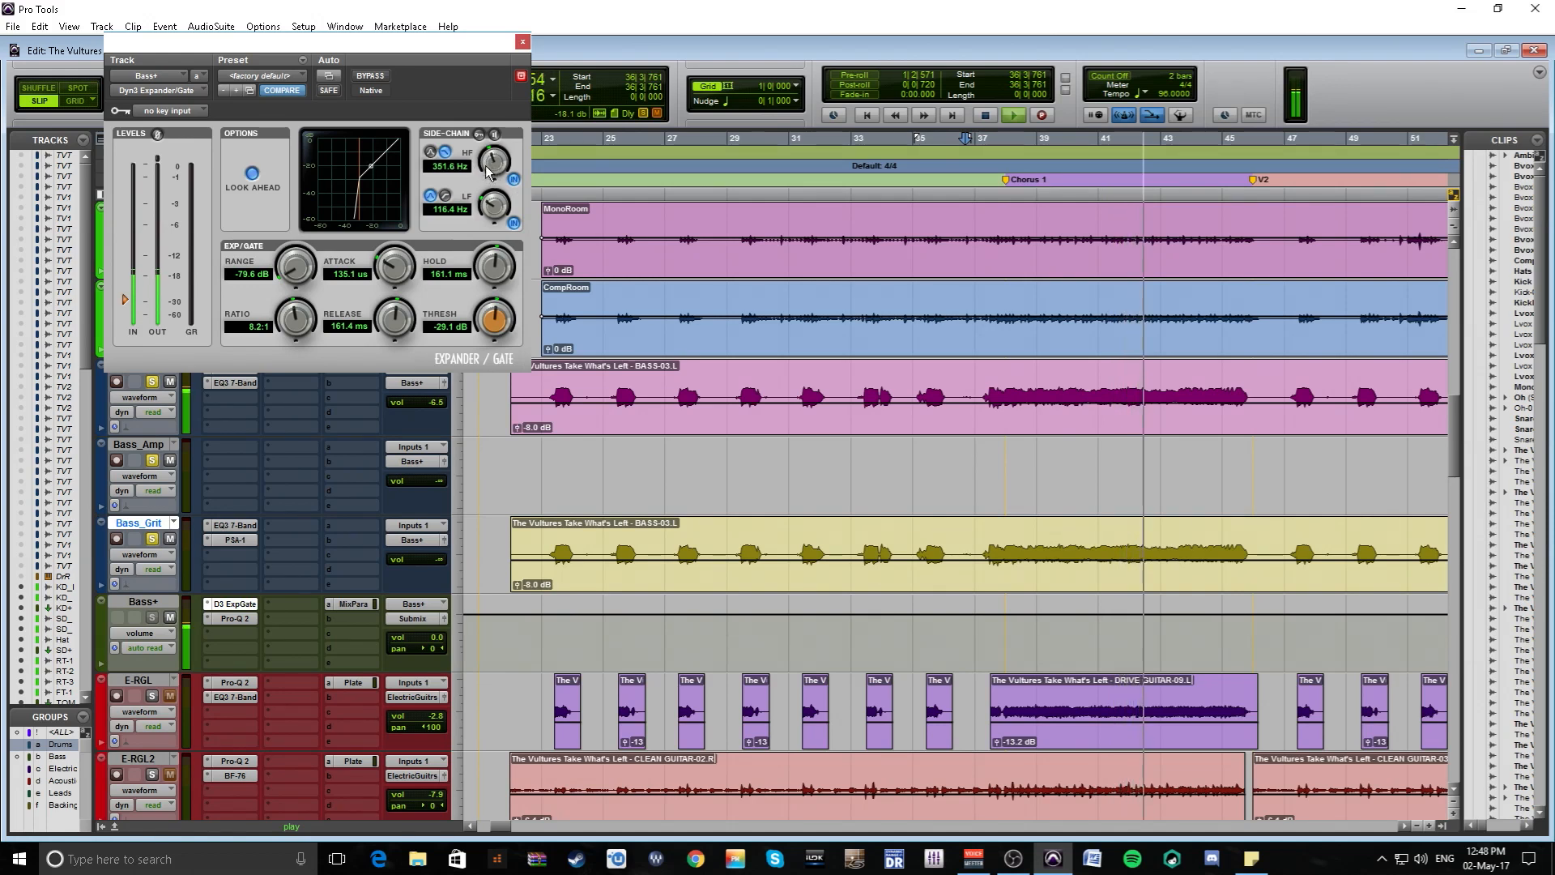
key("space")
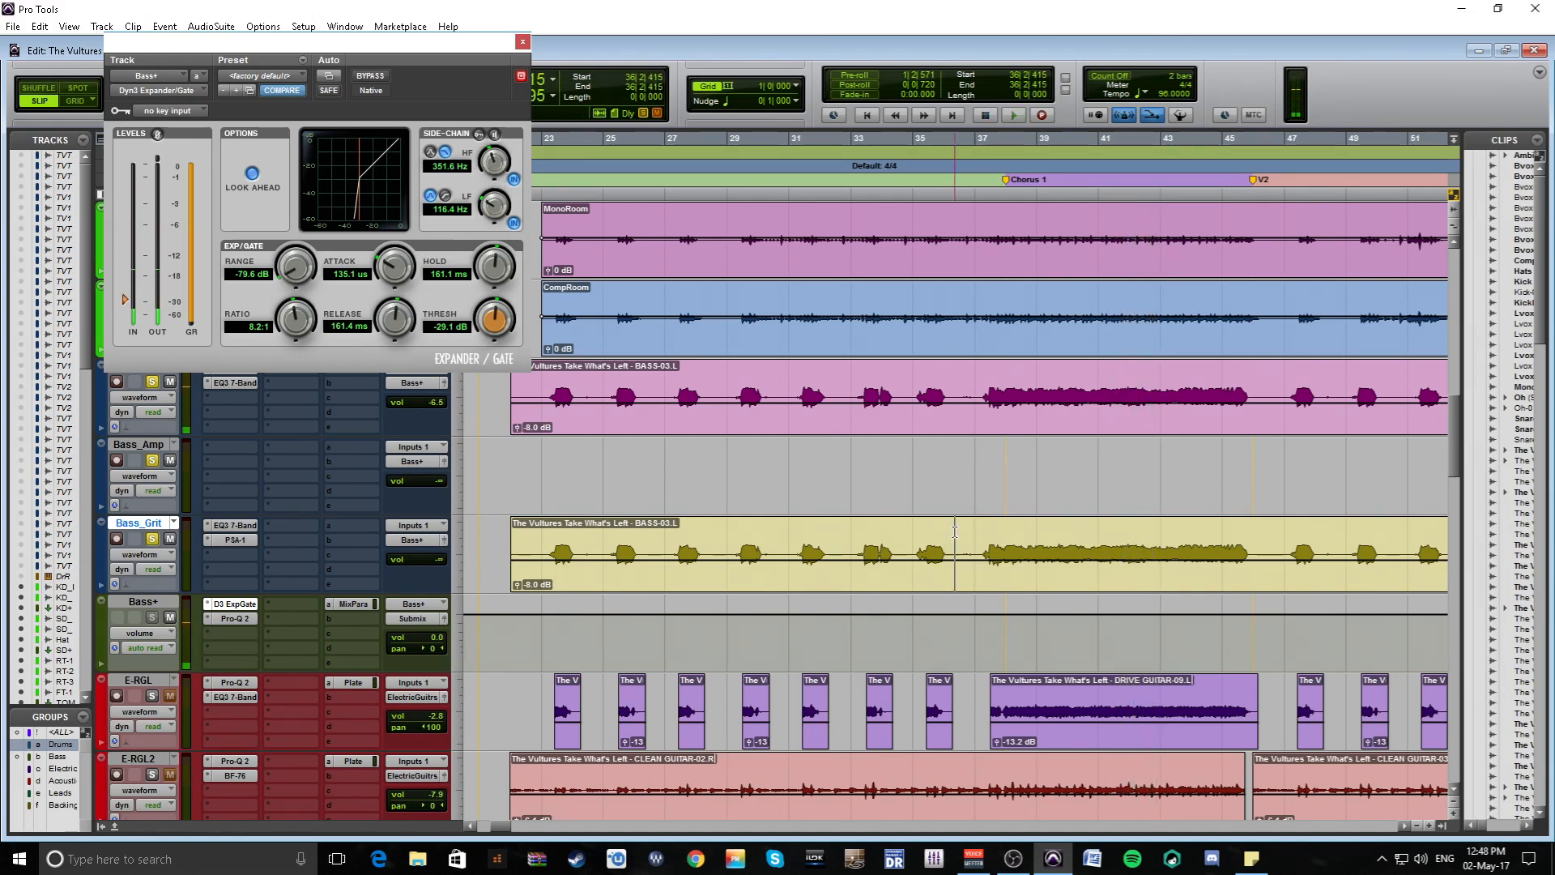
key("ctrl+bracketright")
key("ctrl+bracketright")
key("space")
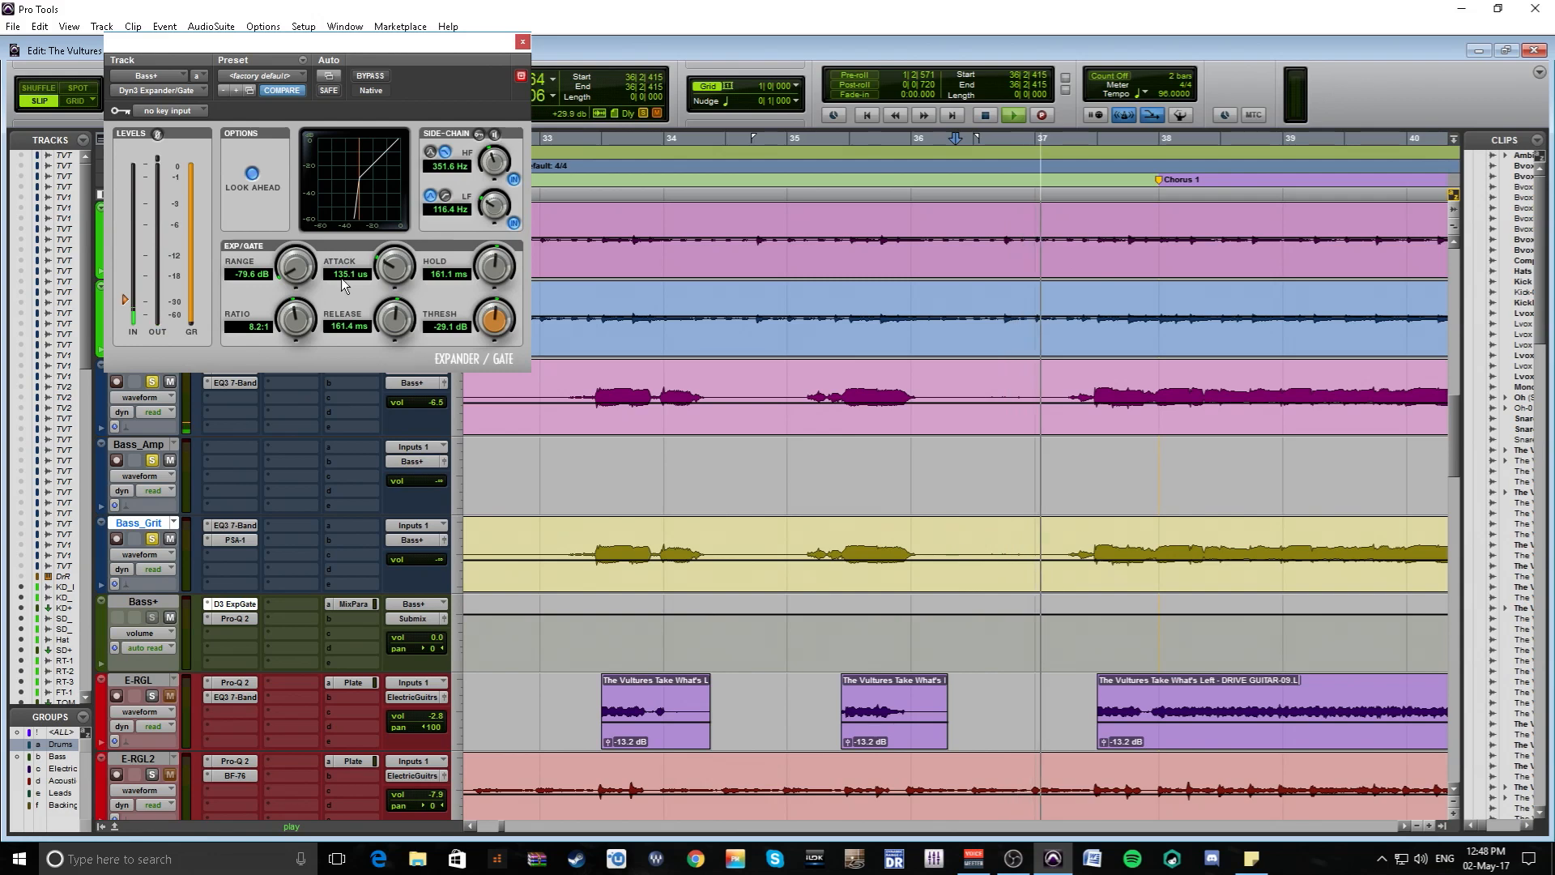
left_click_drag(494, 326, 499, 323)
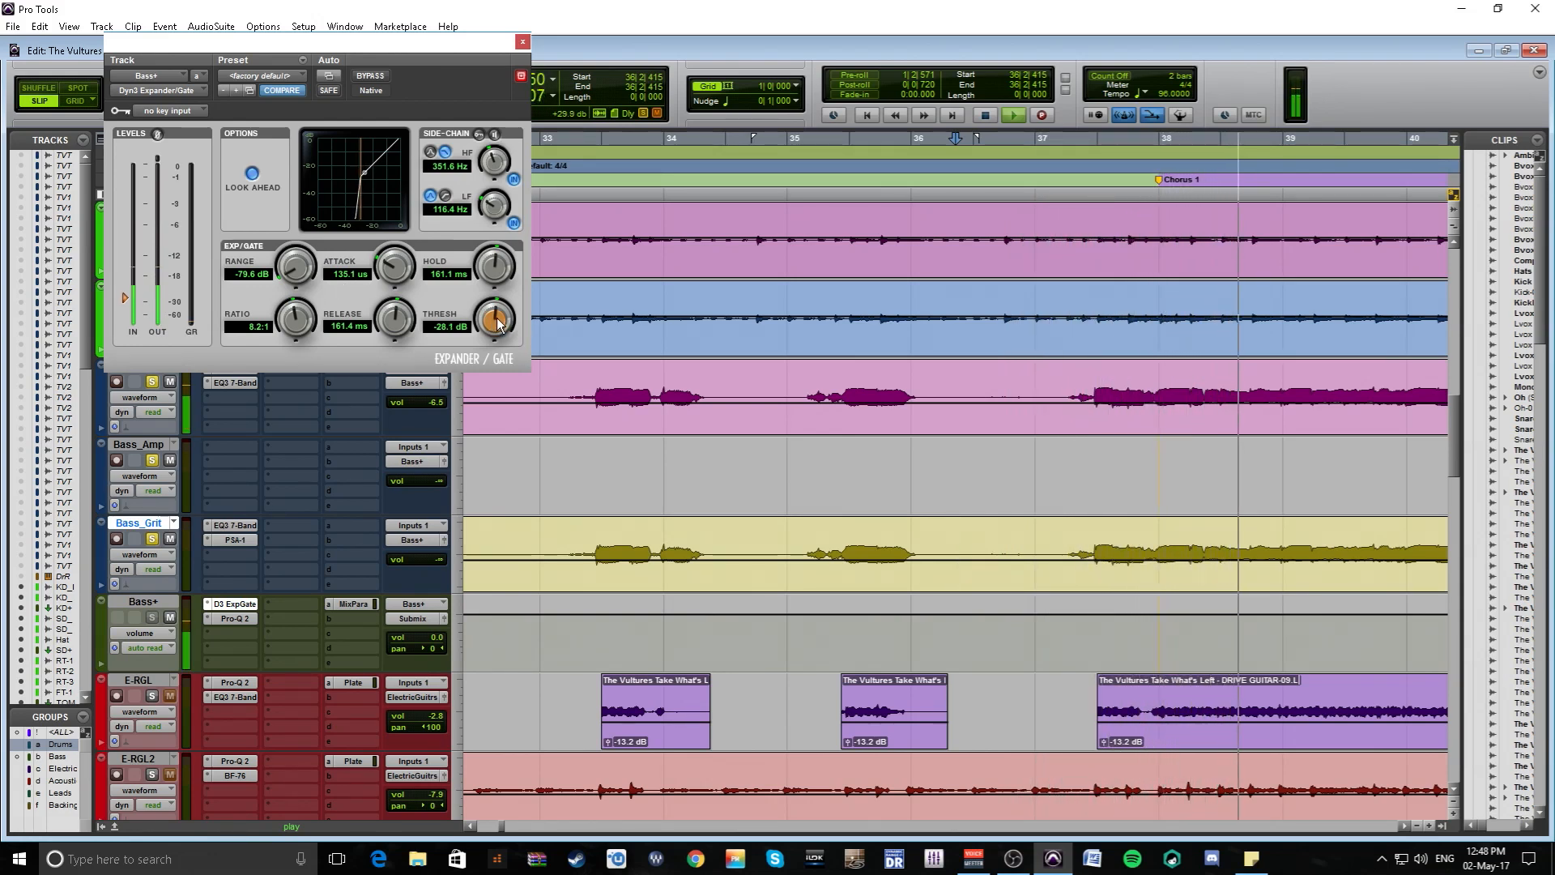
key("space")
key("space")
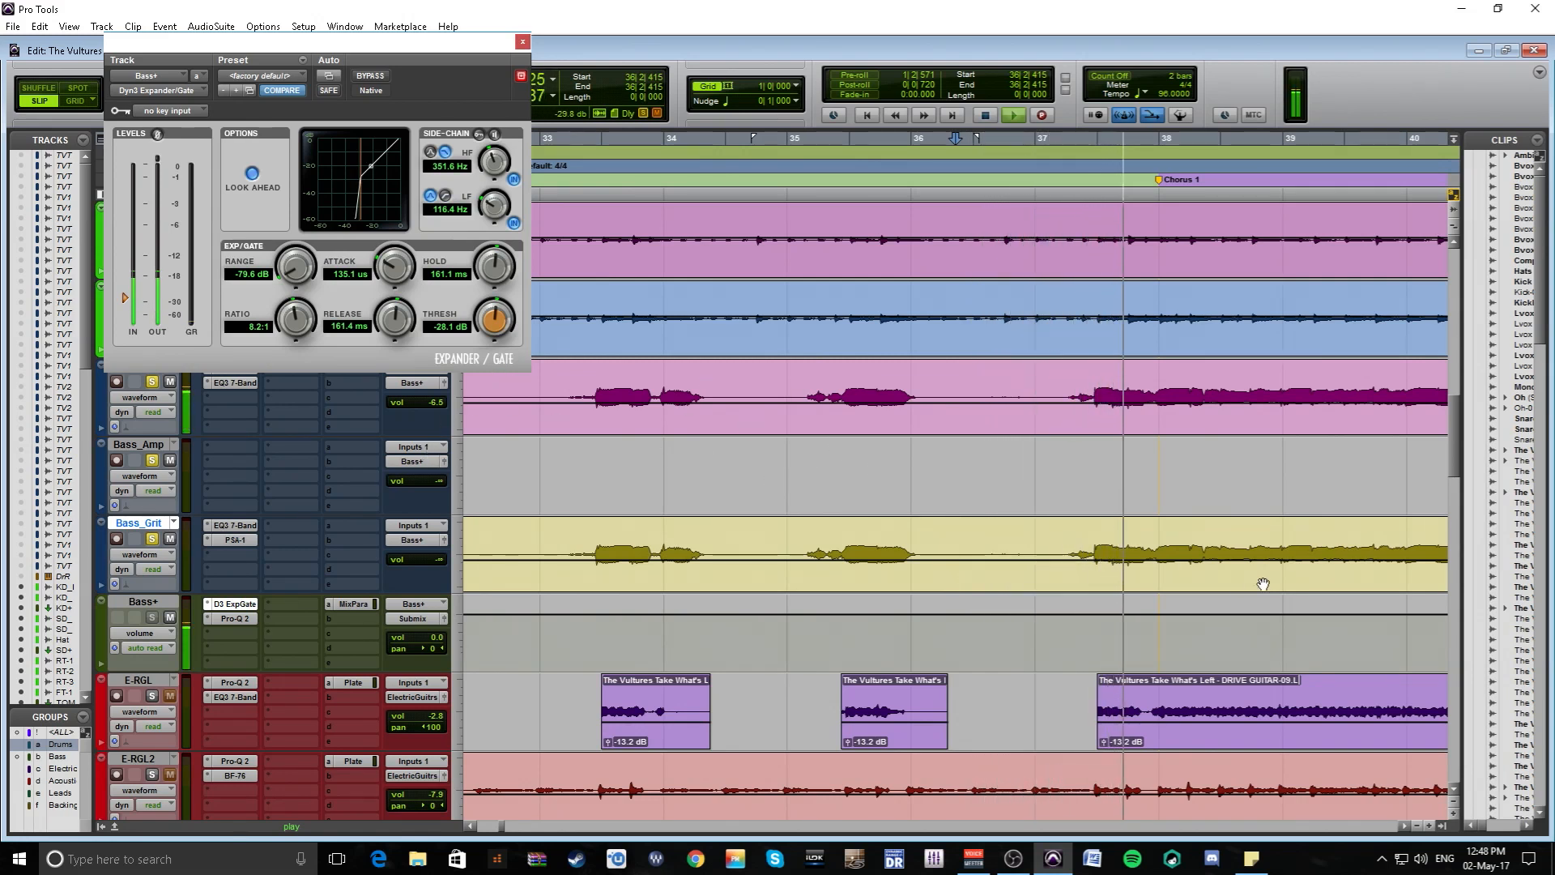
key("space")
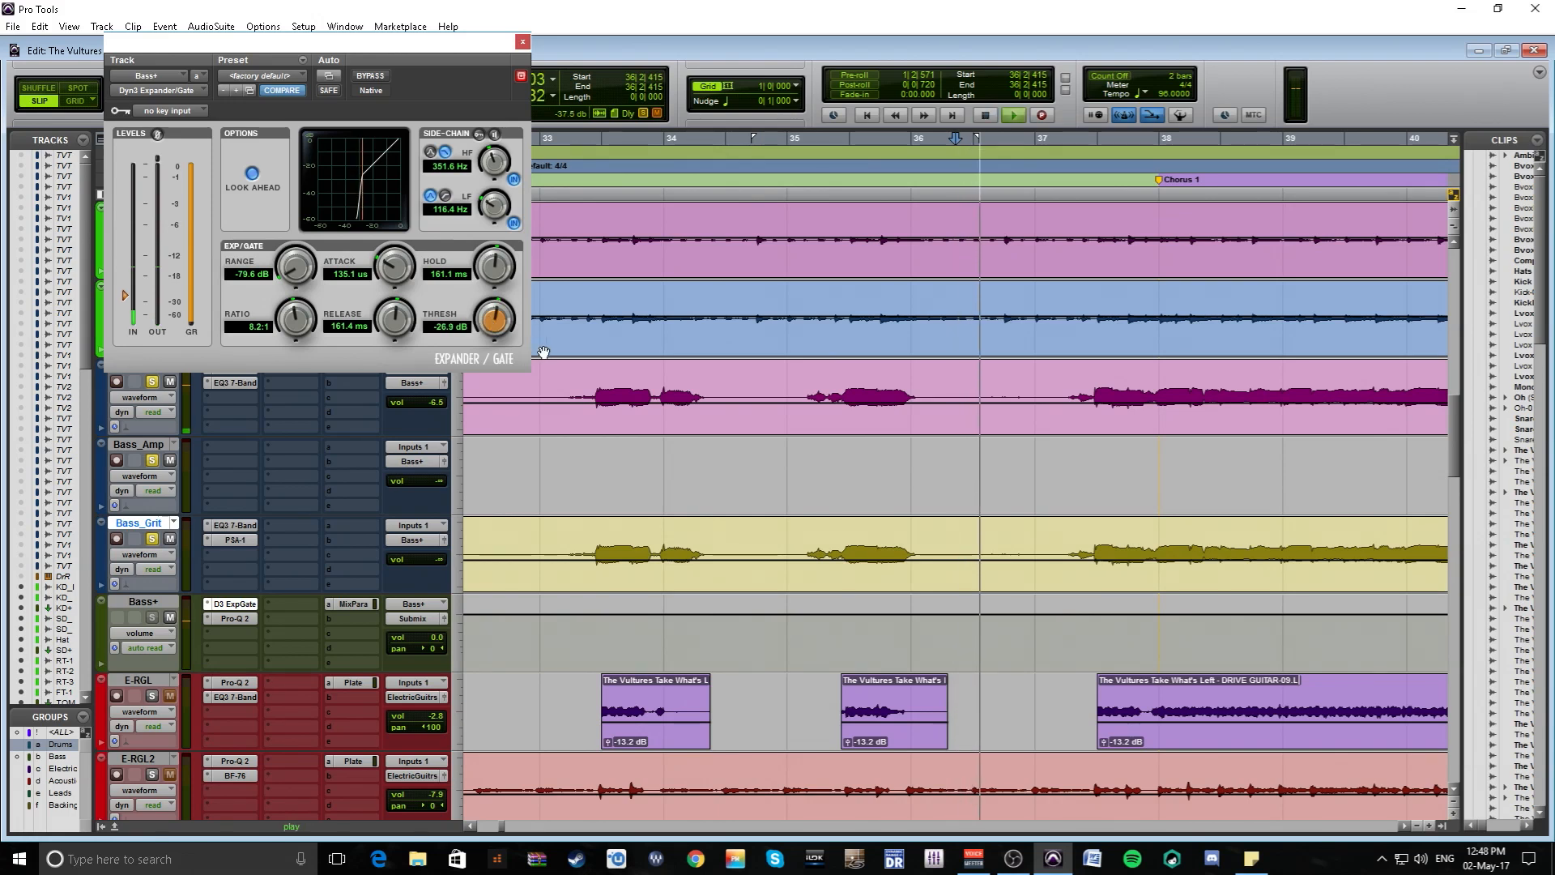
key("r")
key("r")
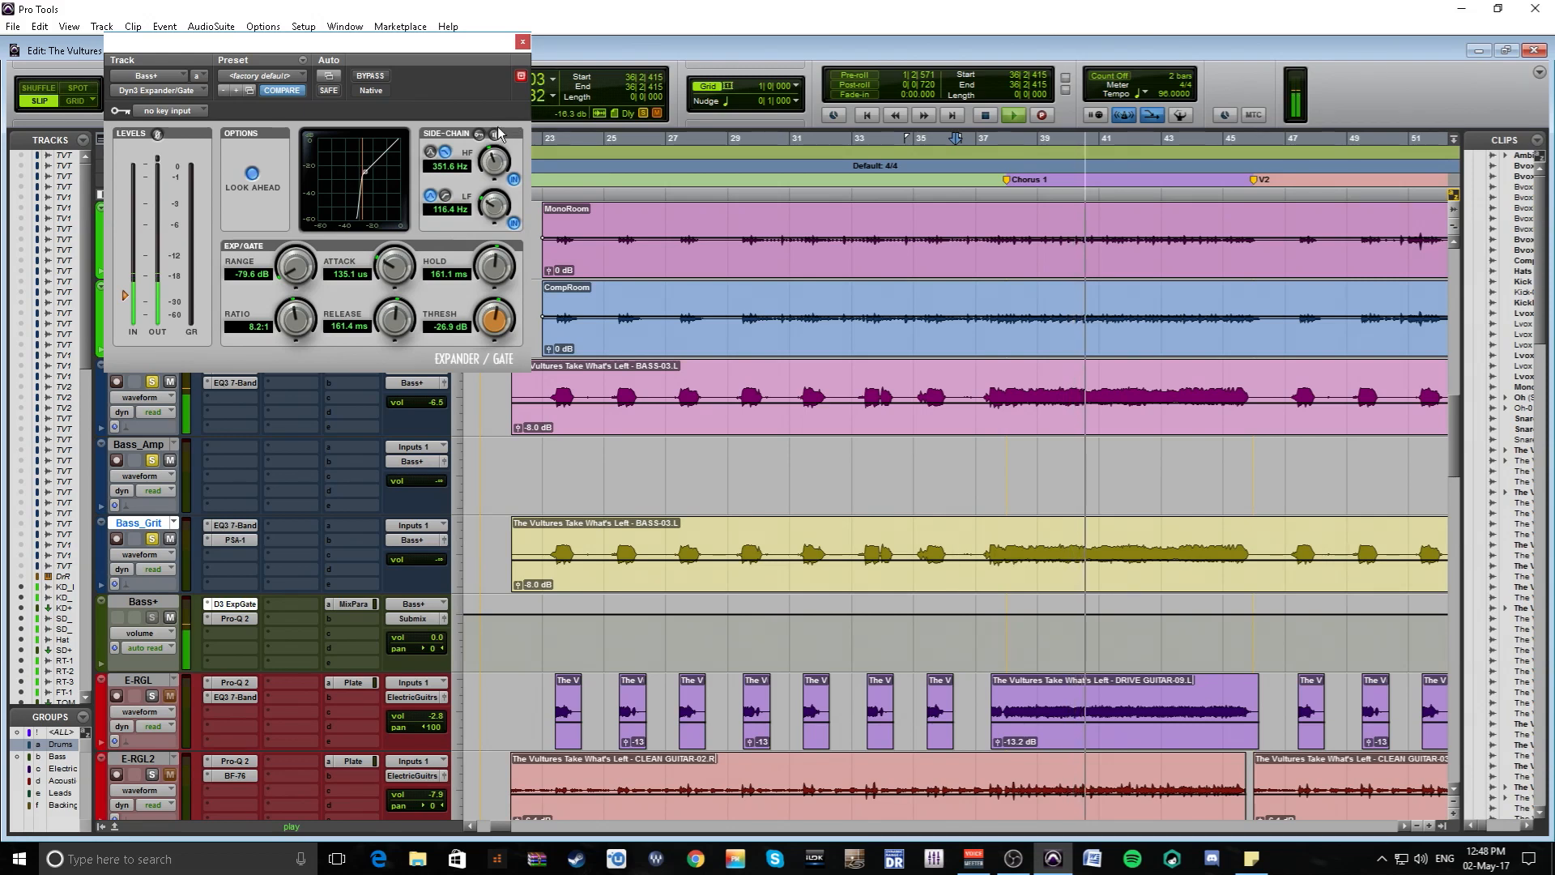
key("space")
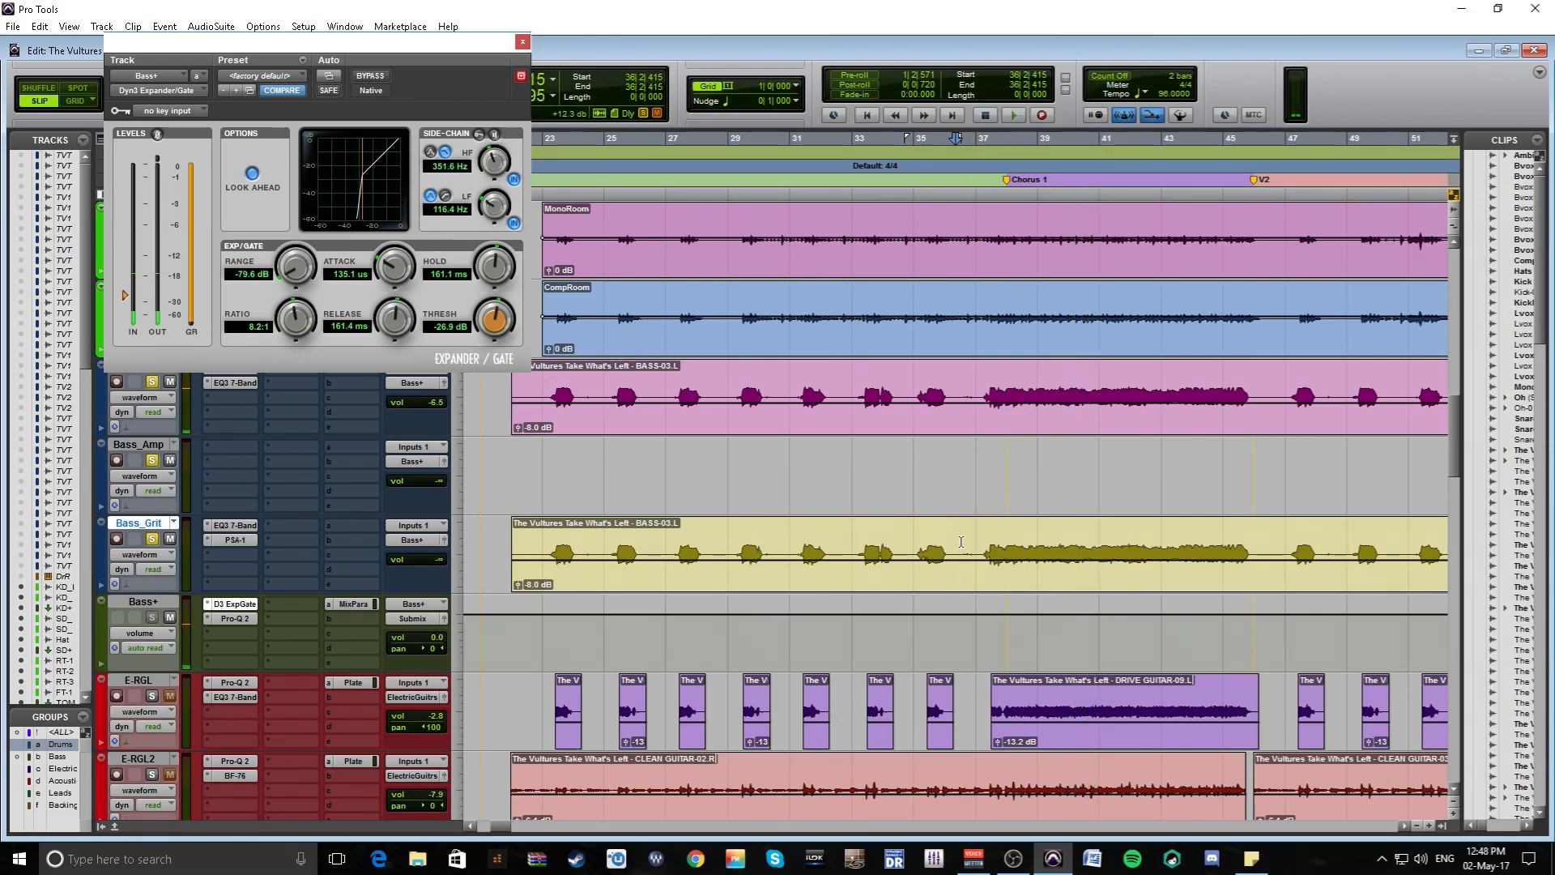
Step: Play a Verse 1 bass note near bar 25 and the bass entry into Chorus 1 to check the gate
left_click_drag(584, 541, 604, 541)
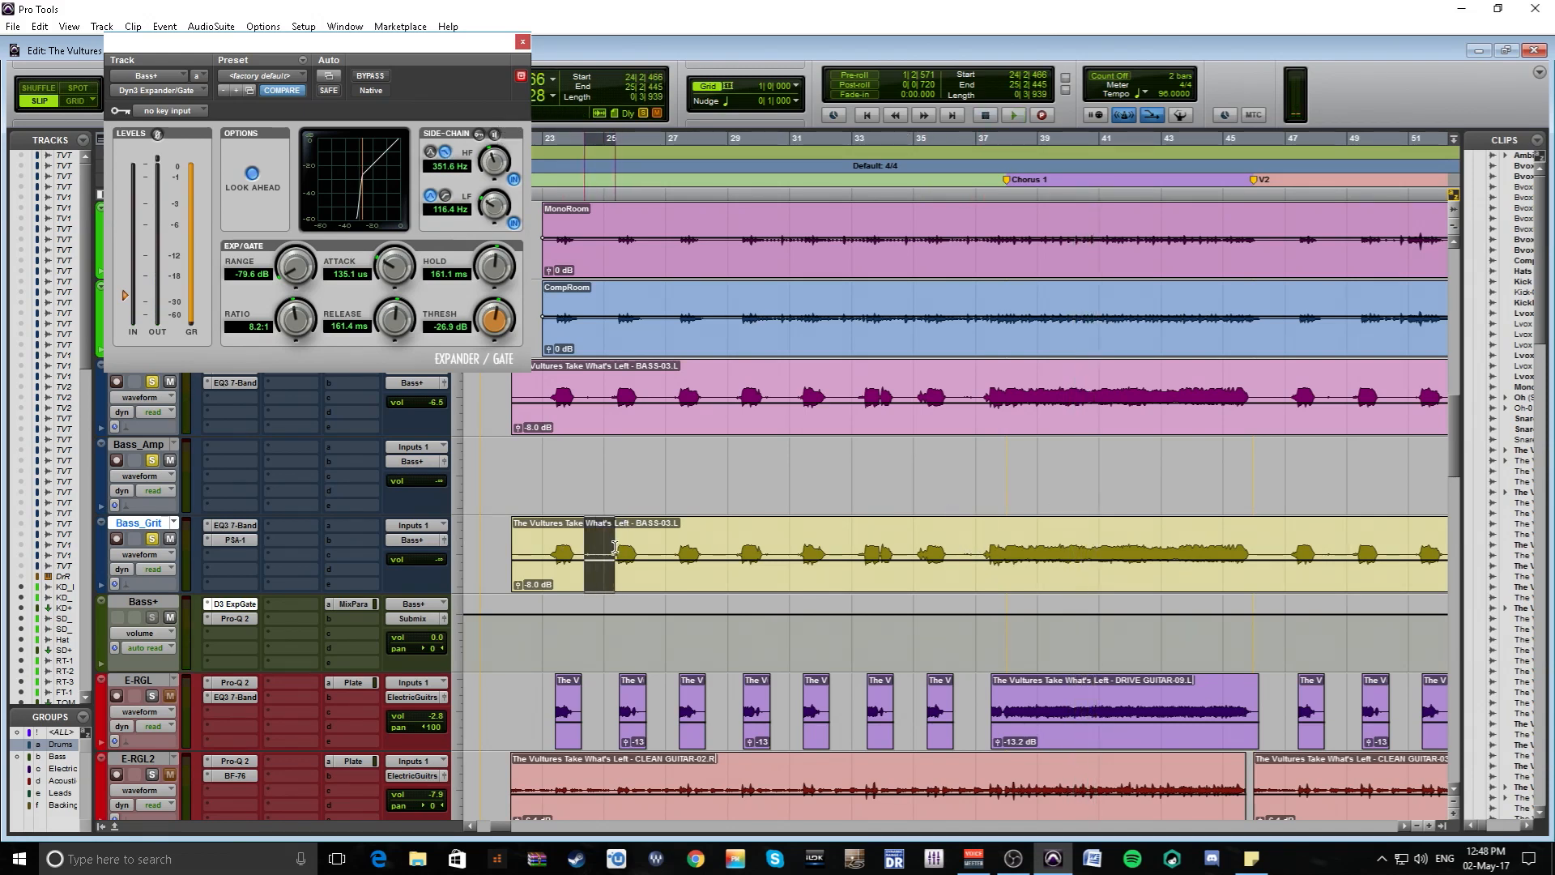
left_click(618, 546)
key("space")
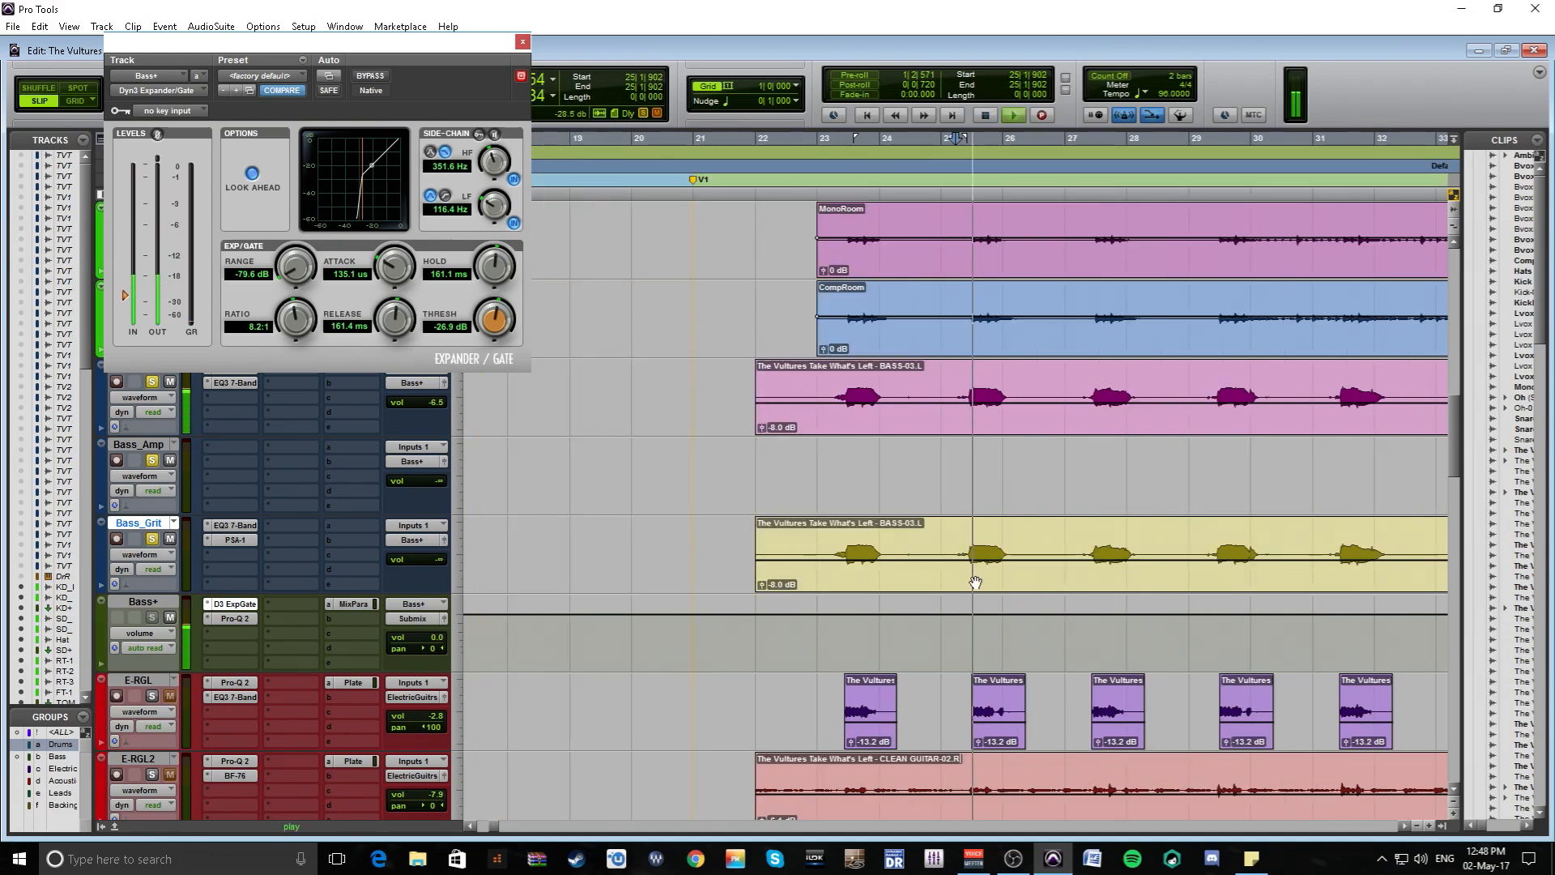
key("r")
key("space")
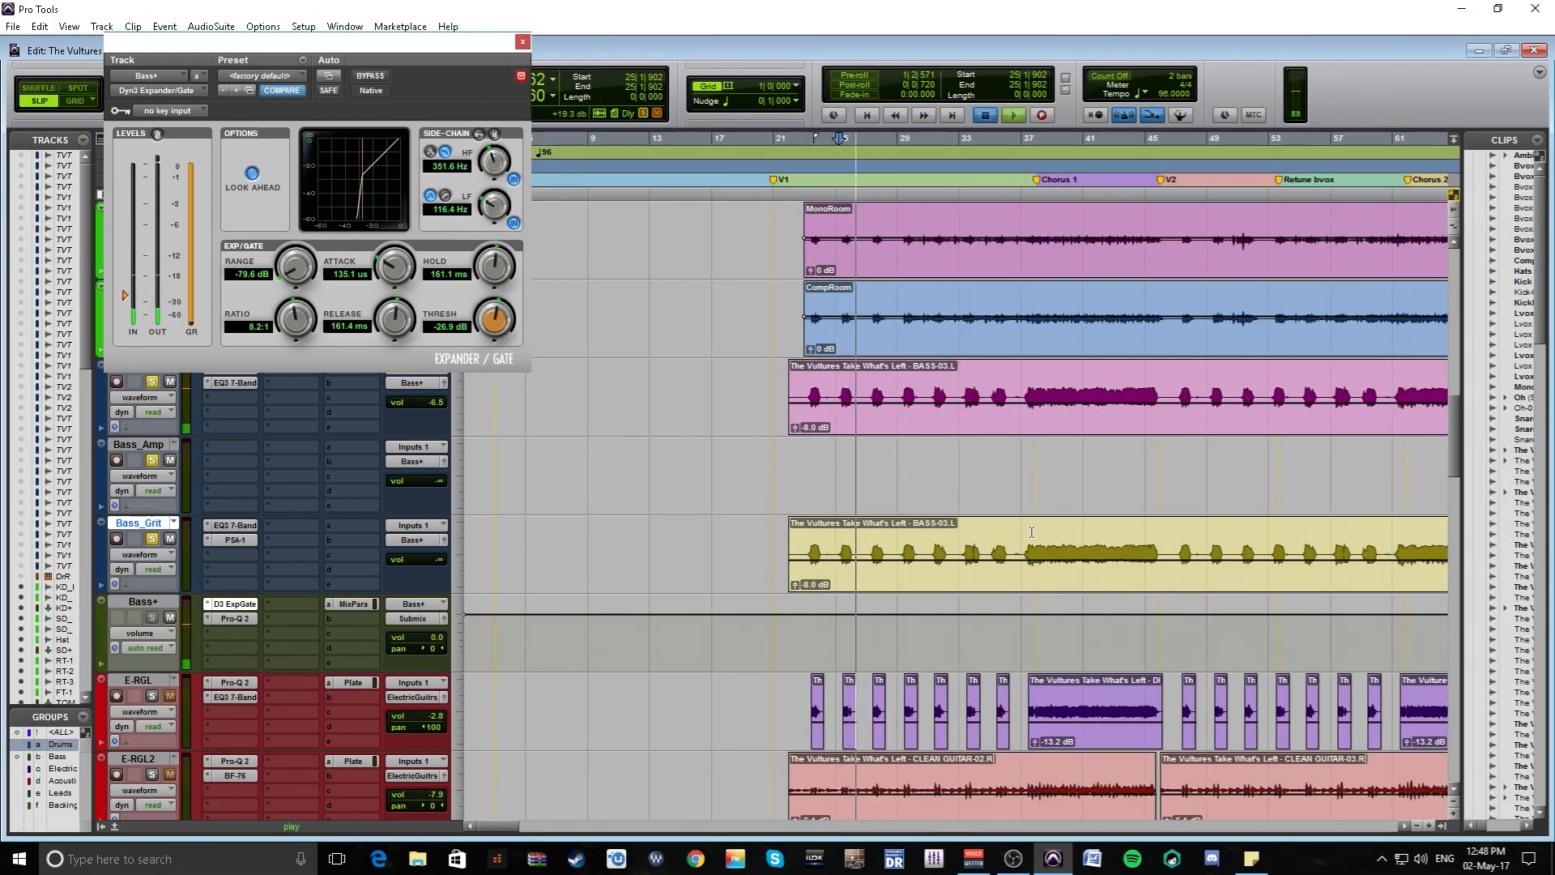
left_click(1021, 529)
key("space")
key("t")
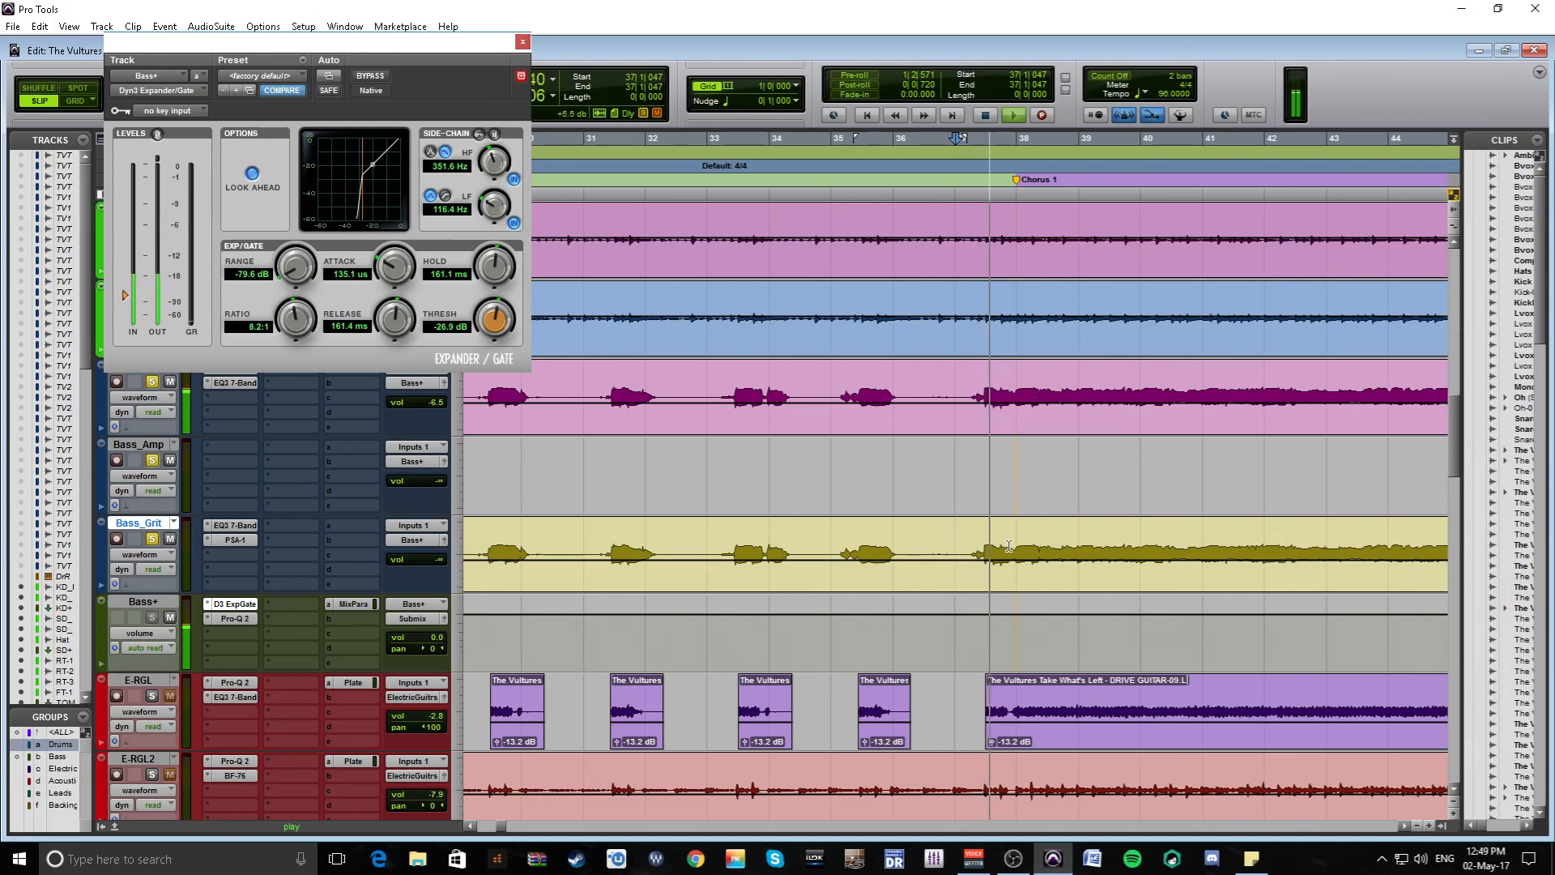
Step: Try deleting the stretch of low-level noise on Bass_Grit just before the Chorus 1 bass entry, and undo the deletion
key("t")
key("t")
key("t")
left_click_drag(913, 535, 1029, 534)
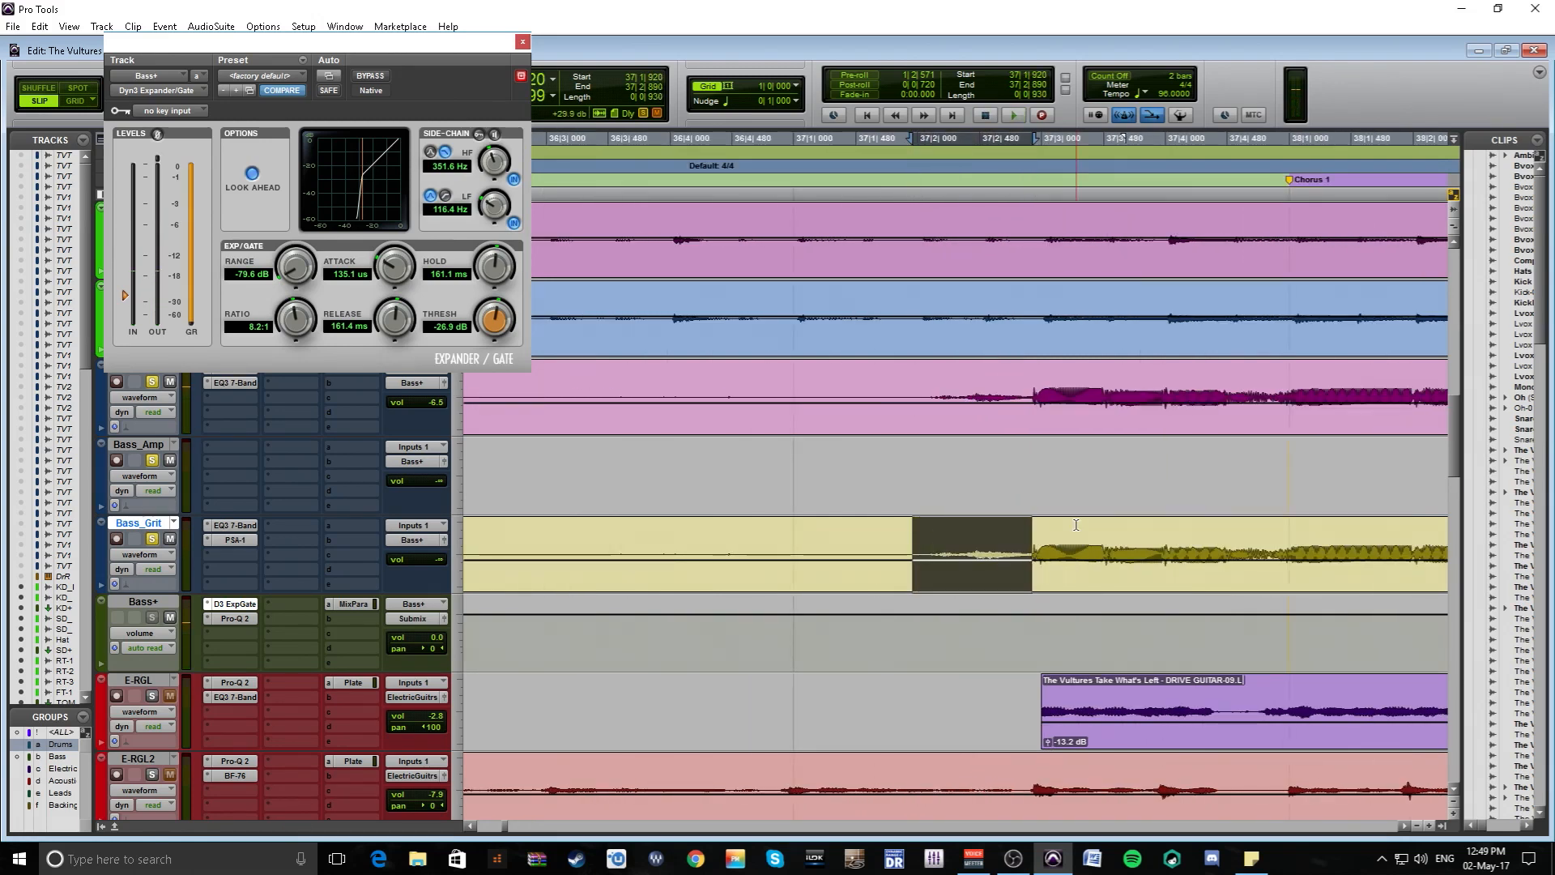
key("Delete")
key("r")
key("r")
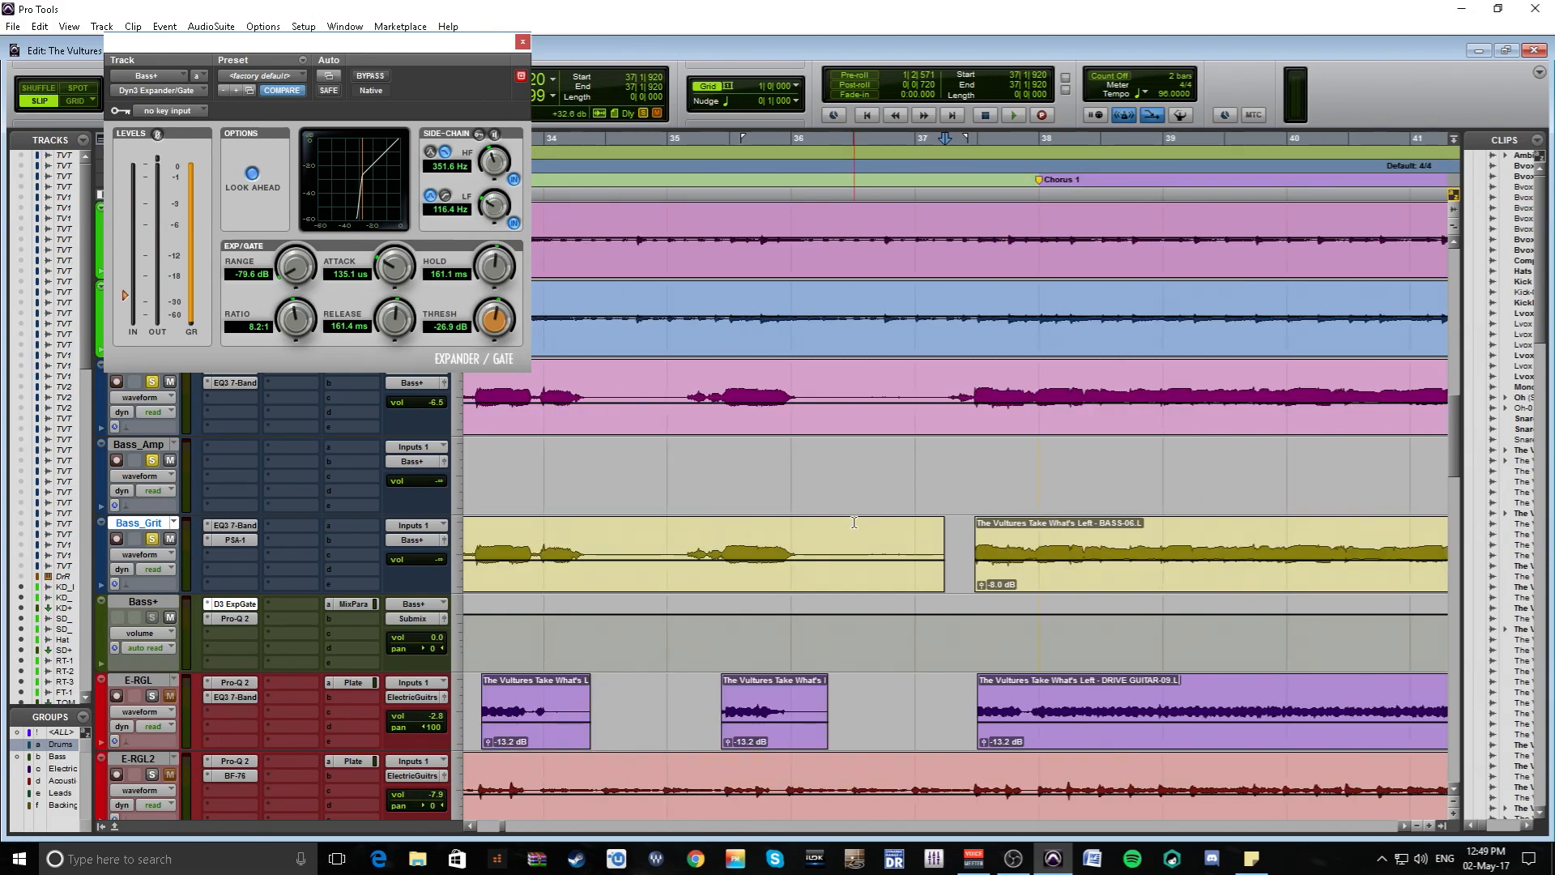
key("ctrl+z")
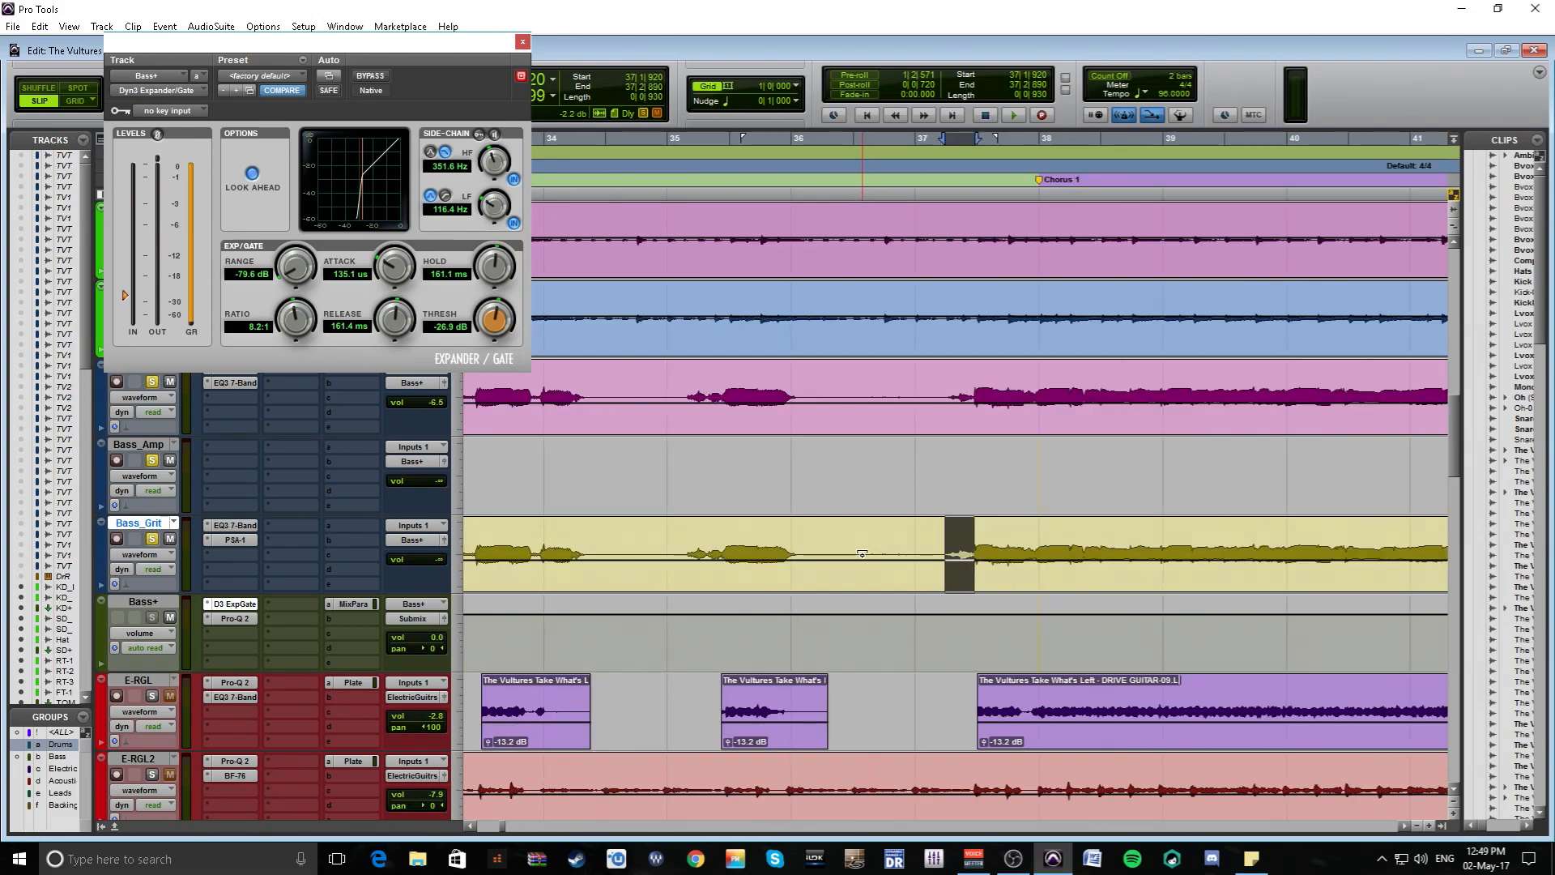
Step: Open the Pro-Q 2 and the Expander/Gate on Bass+ together and arrange their windows side by side
key("r")
key("r")
key("r")
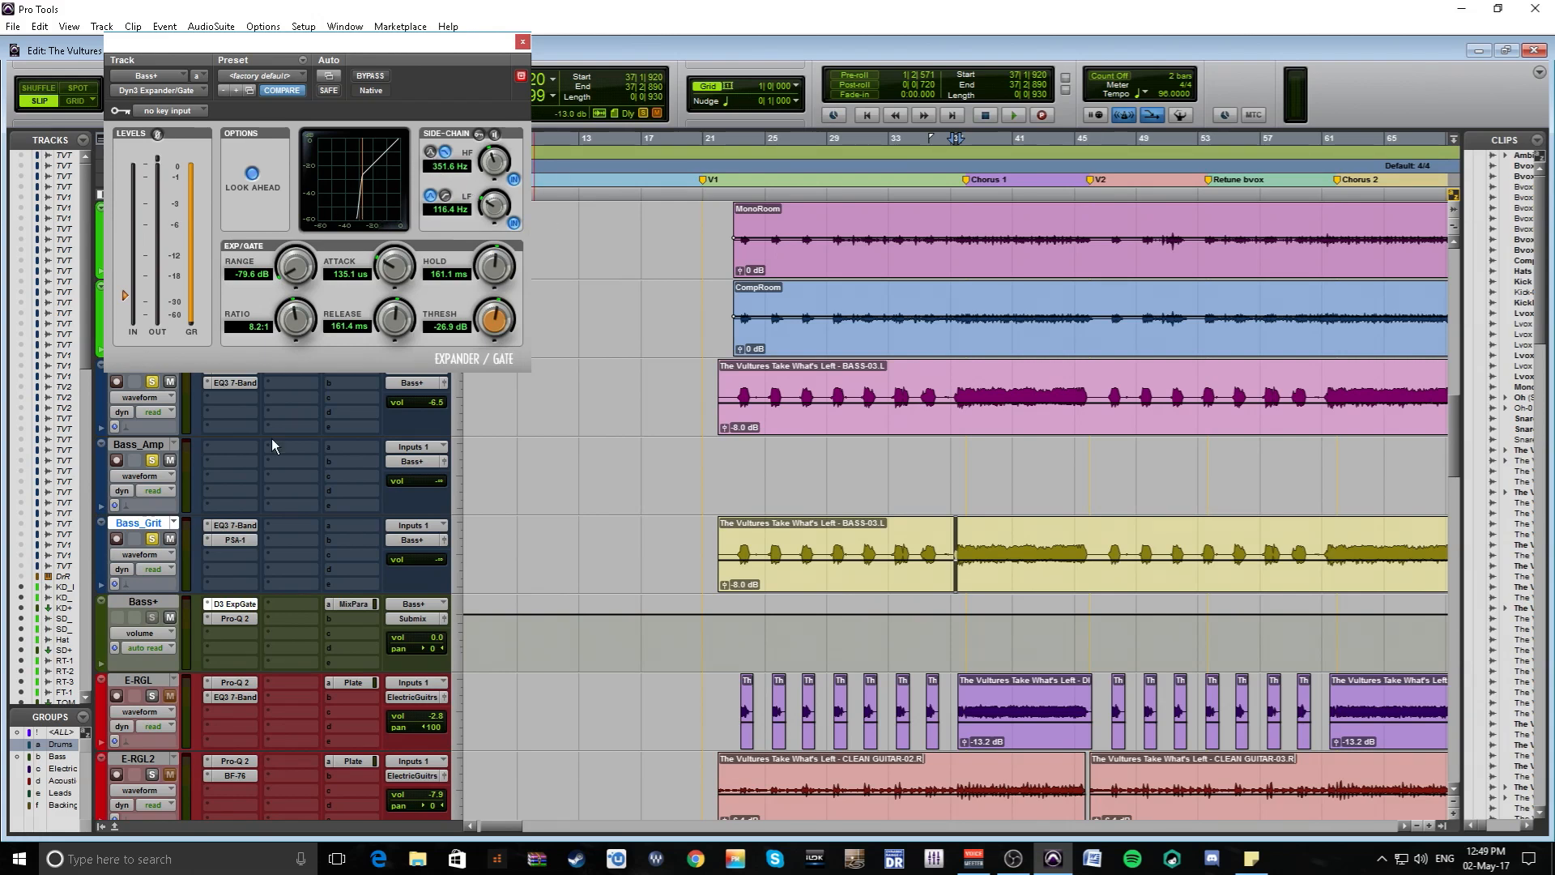
left_click(230, 619)
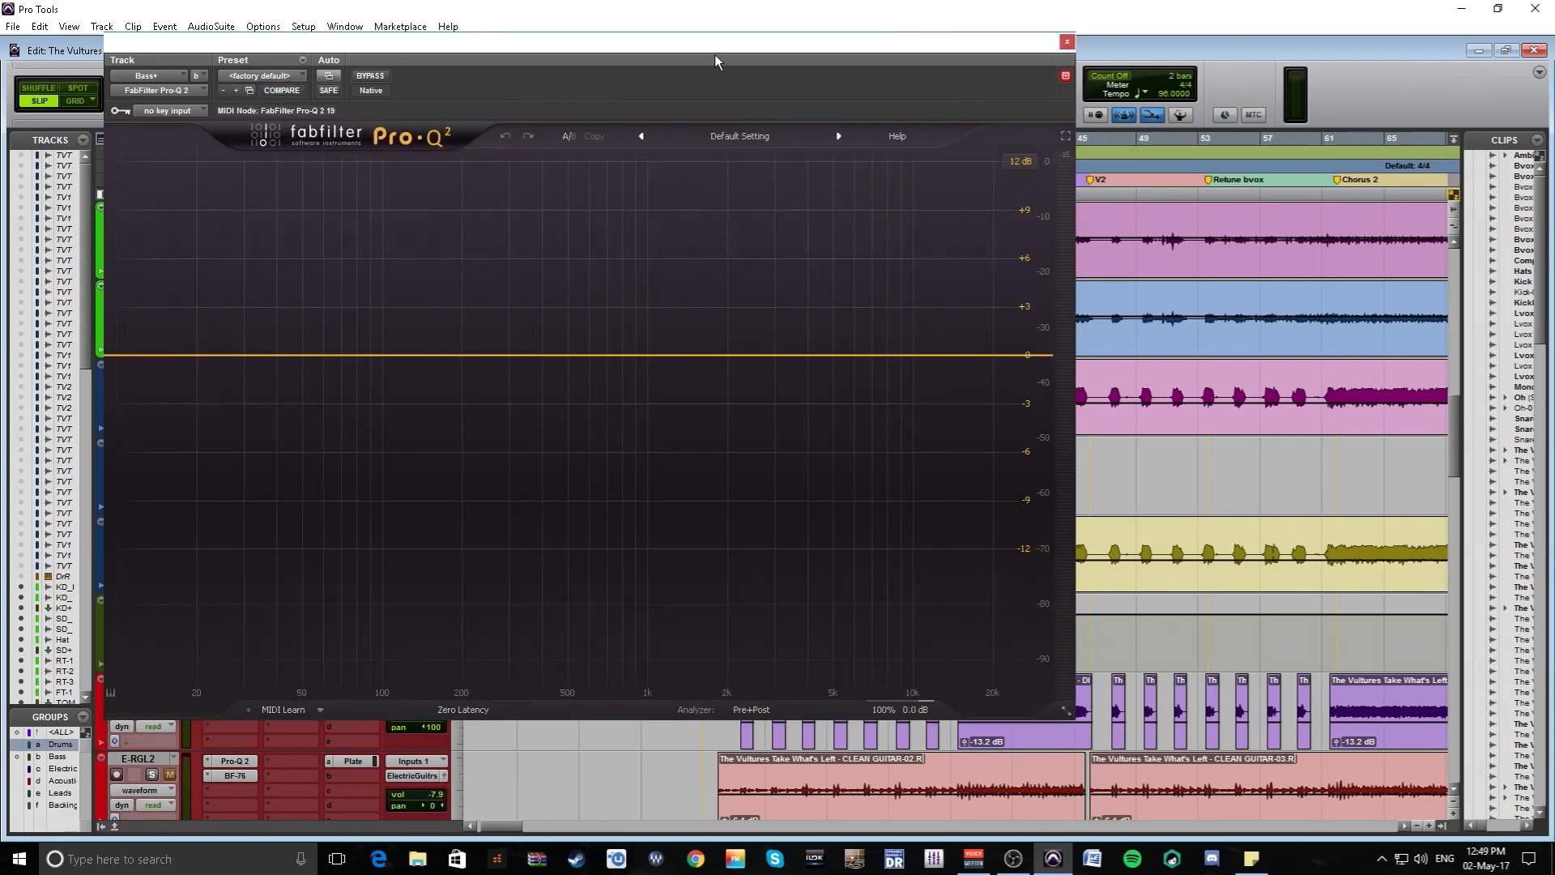
left_click_drag(714, 55, 1176, 88)
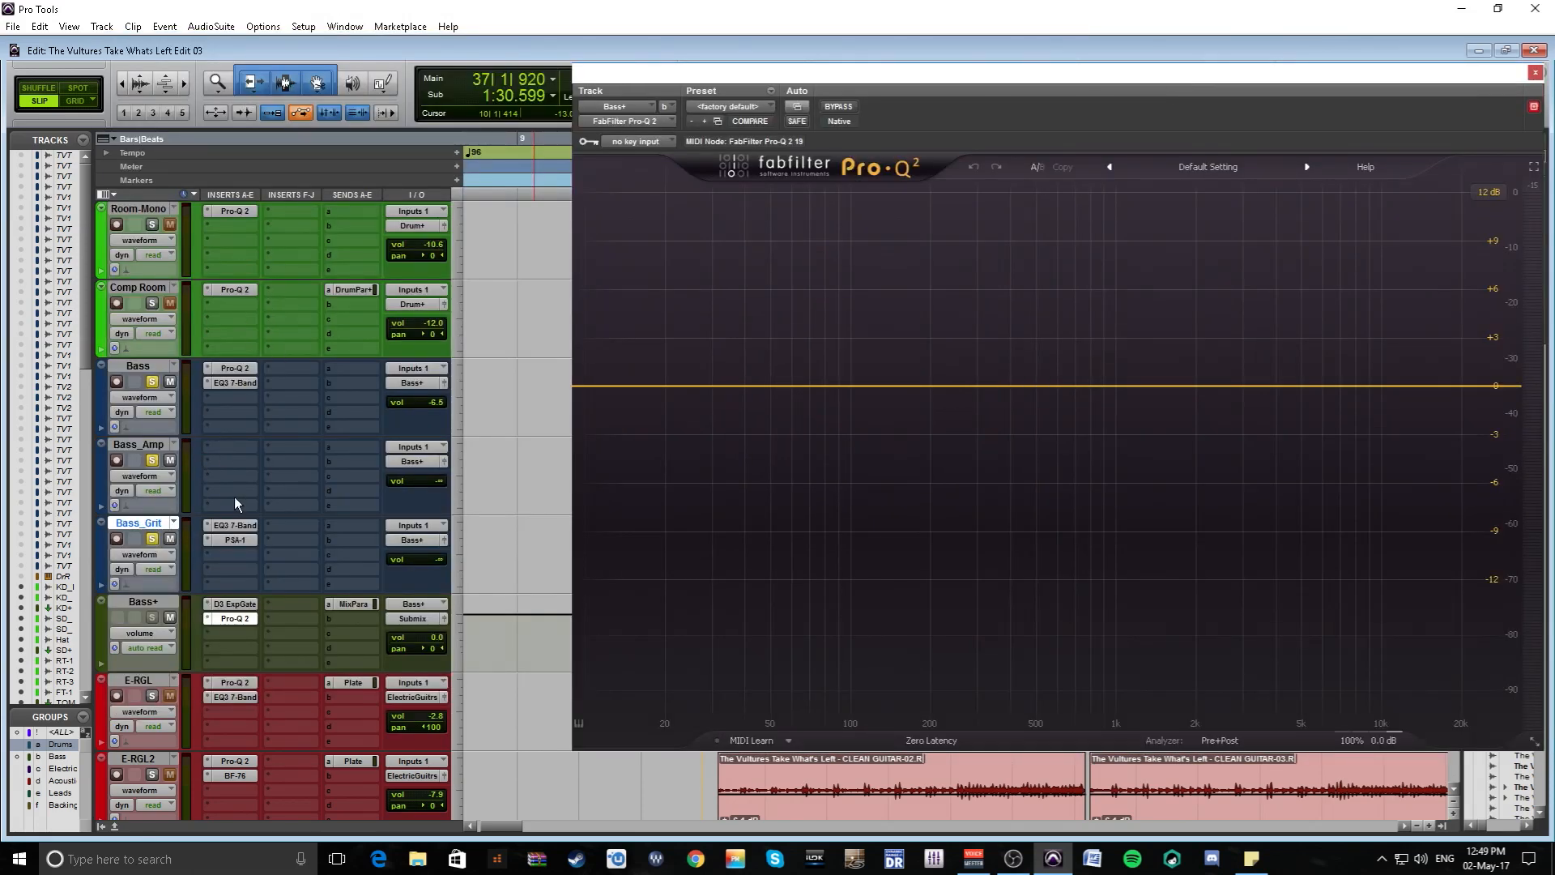
left_click(234, 604)
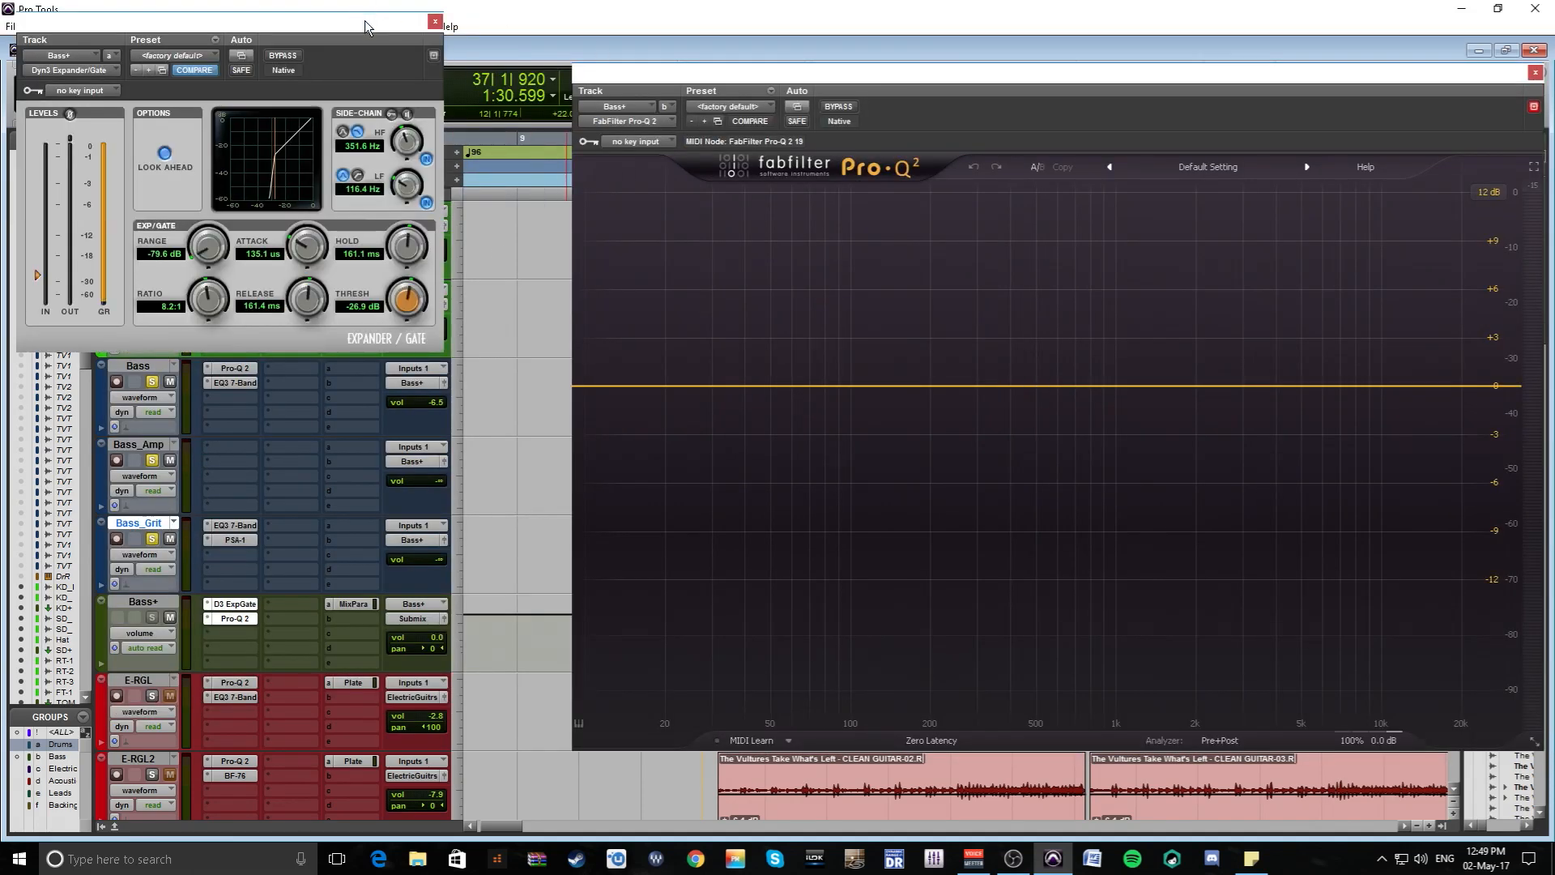
left_click_drag(365, 26, 486, 79)
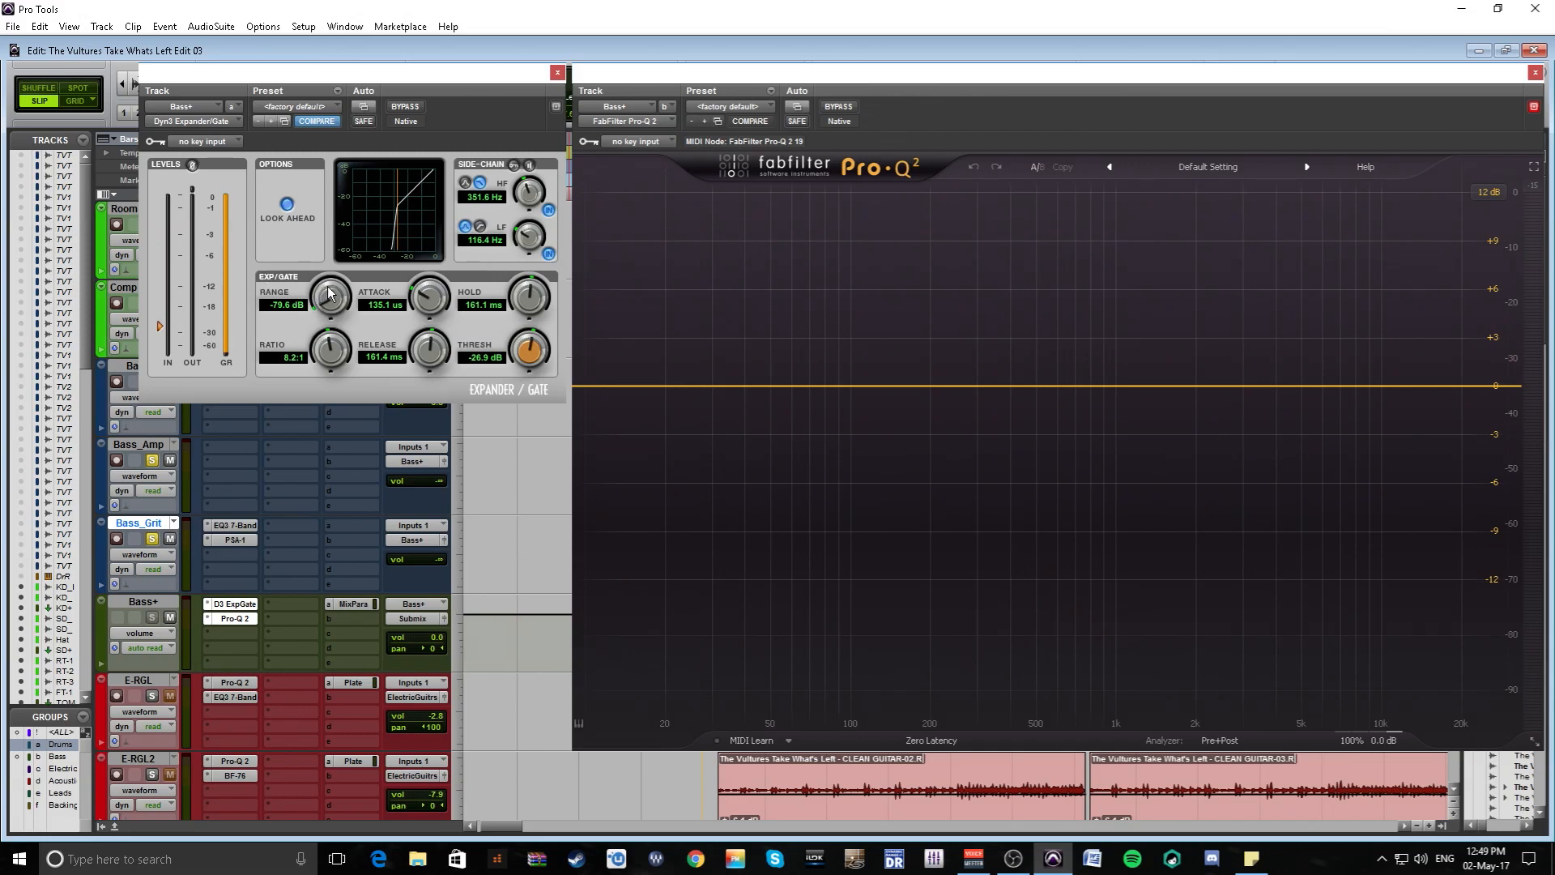
Step: Select the Chorus 1 bass passage on Bass_Grit, about bars 37 to 46, and play it with the Bass+ Pro-Q 2 open to examine its spectrum
key("space")
left_click(1534, 73)
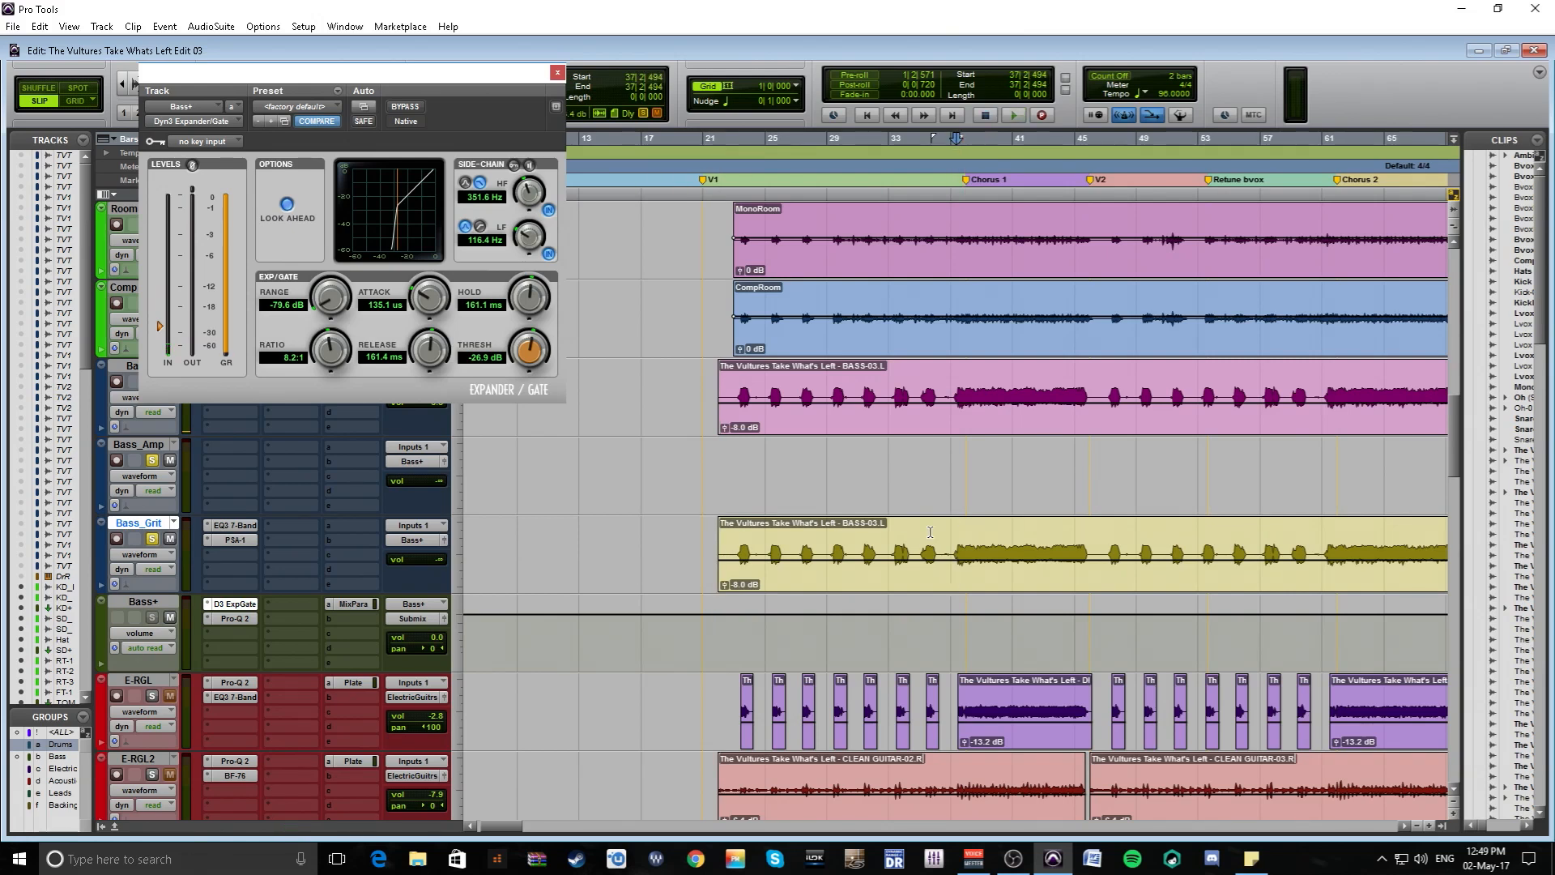
left_click_drag(961, 541, 1083, 553)
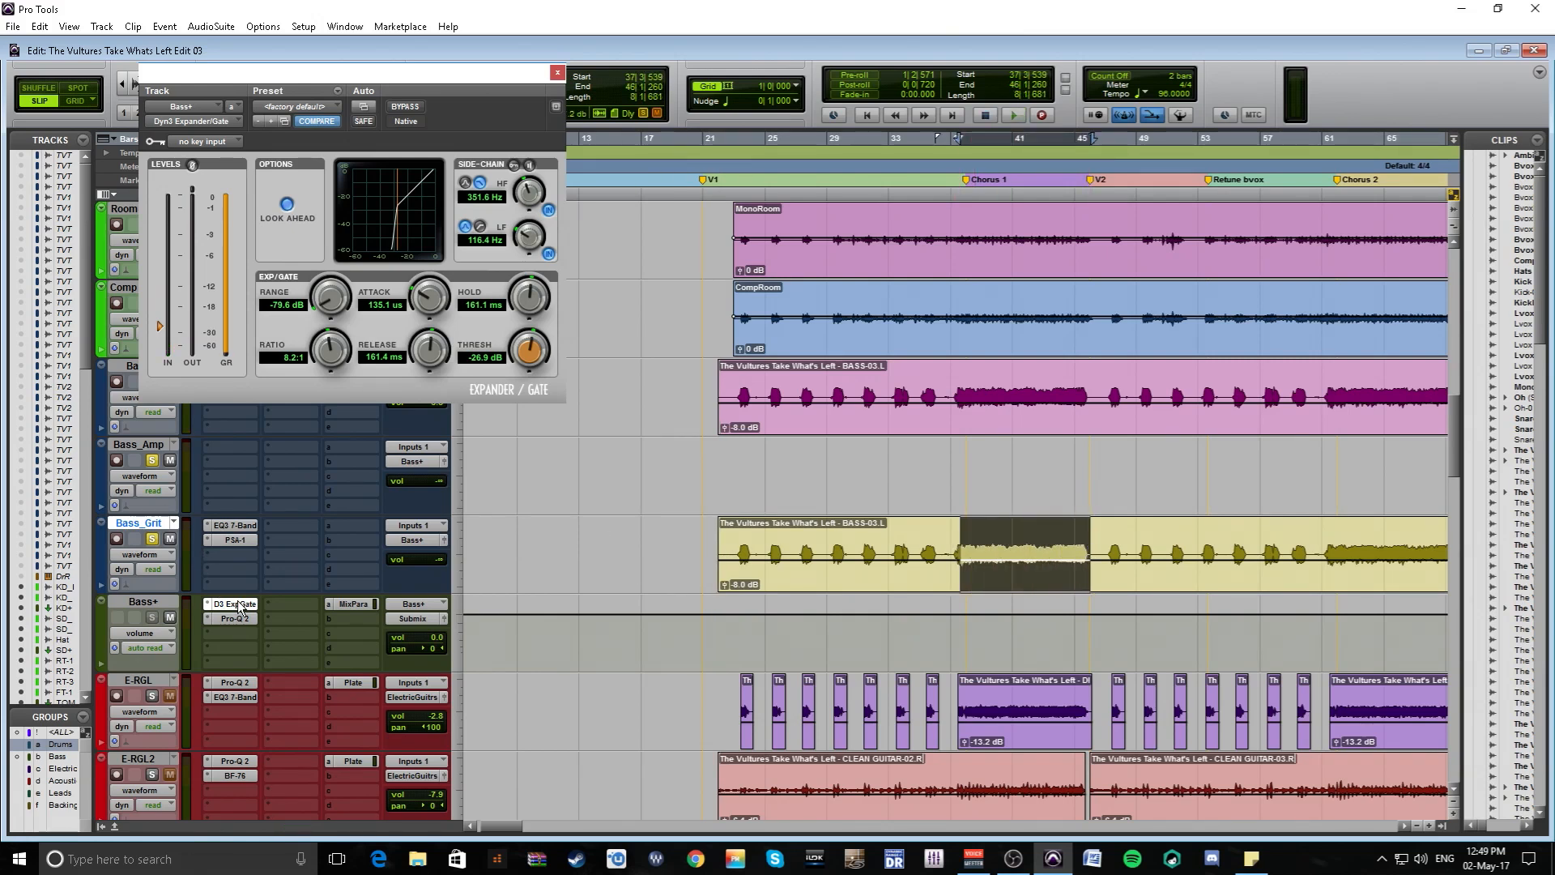
left_click(232, 619)
key("space")
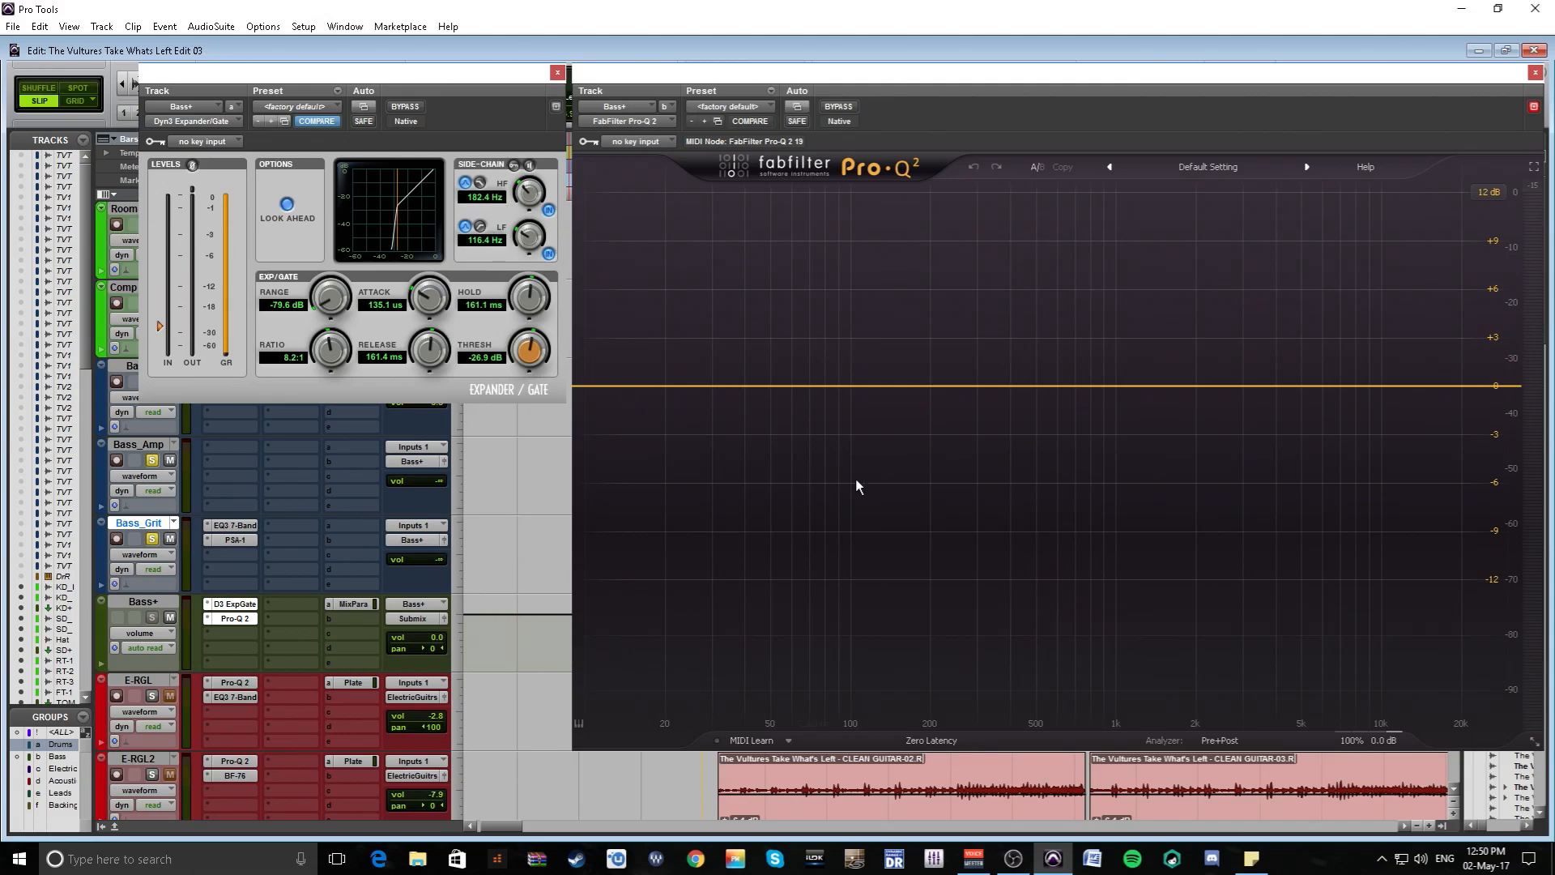
Step: Set the gate's HF side-chain filter to 339.6 Hz, using the Pro-Q 2 spectrum as reference, and close the Pro-Q 2
key("space")
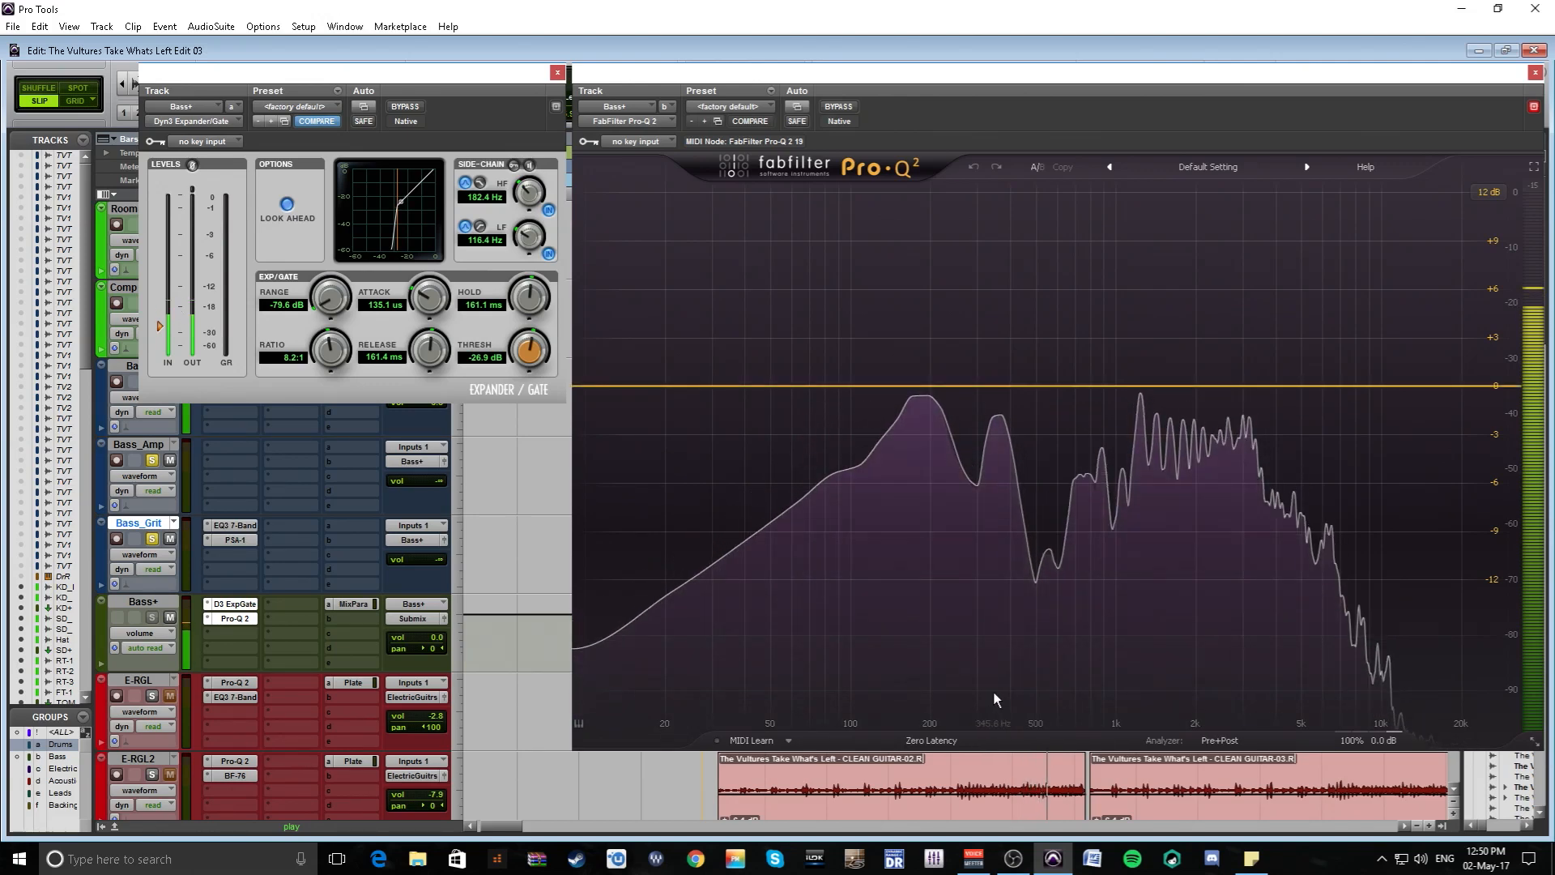
key("space")
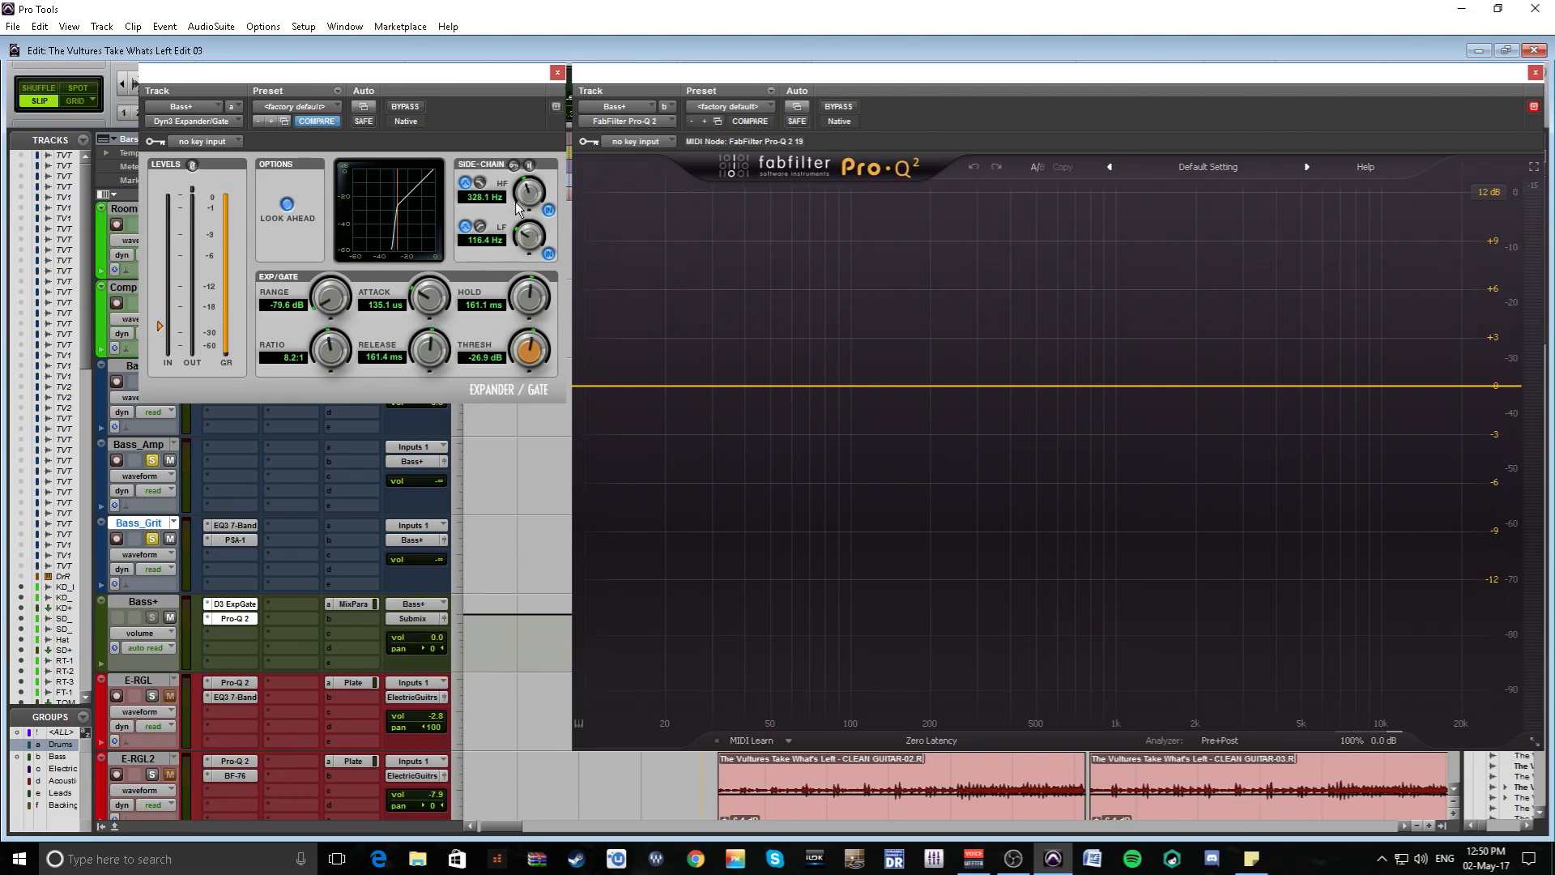
left_click_drag(519, 201, 517, 202)
left_click(1536, 73)
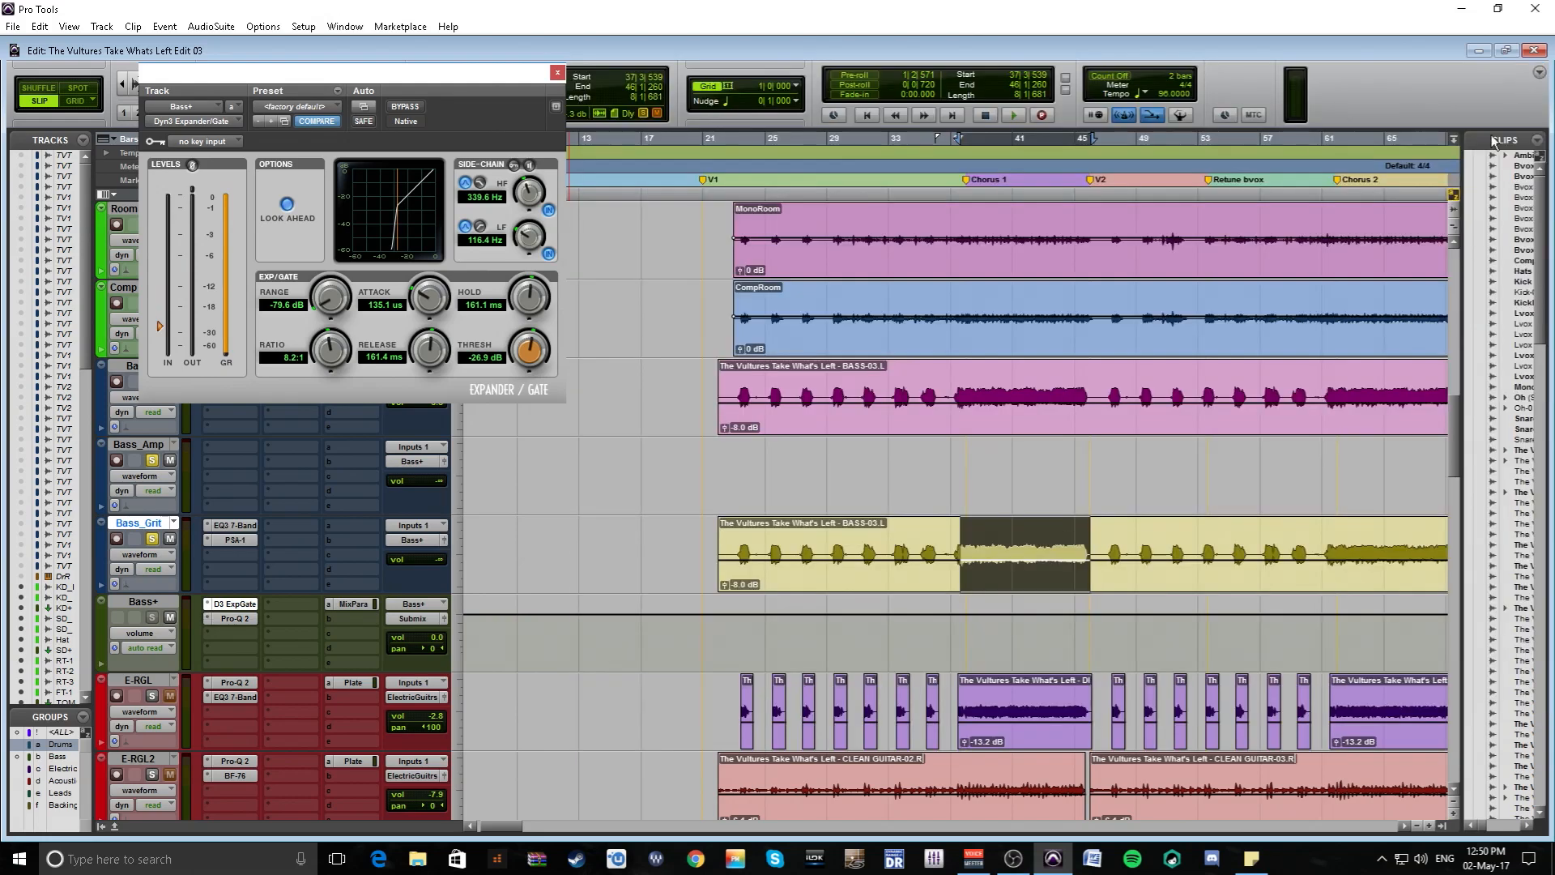
Step: Play the bass entry into Chorus 1 and lower the gate threshold to -27.2 dB
left_click(941, 540)
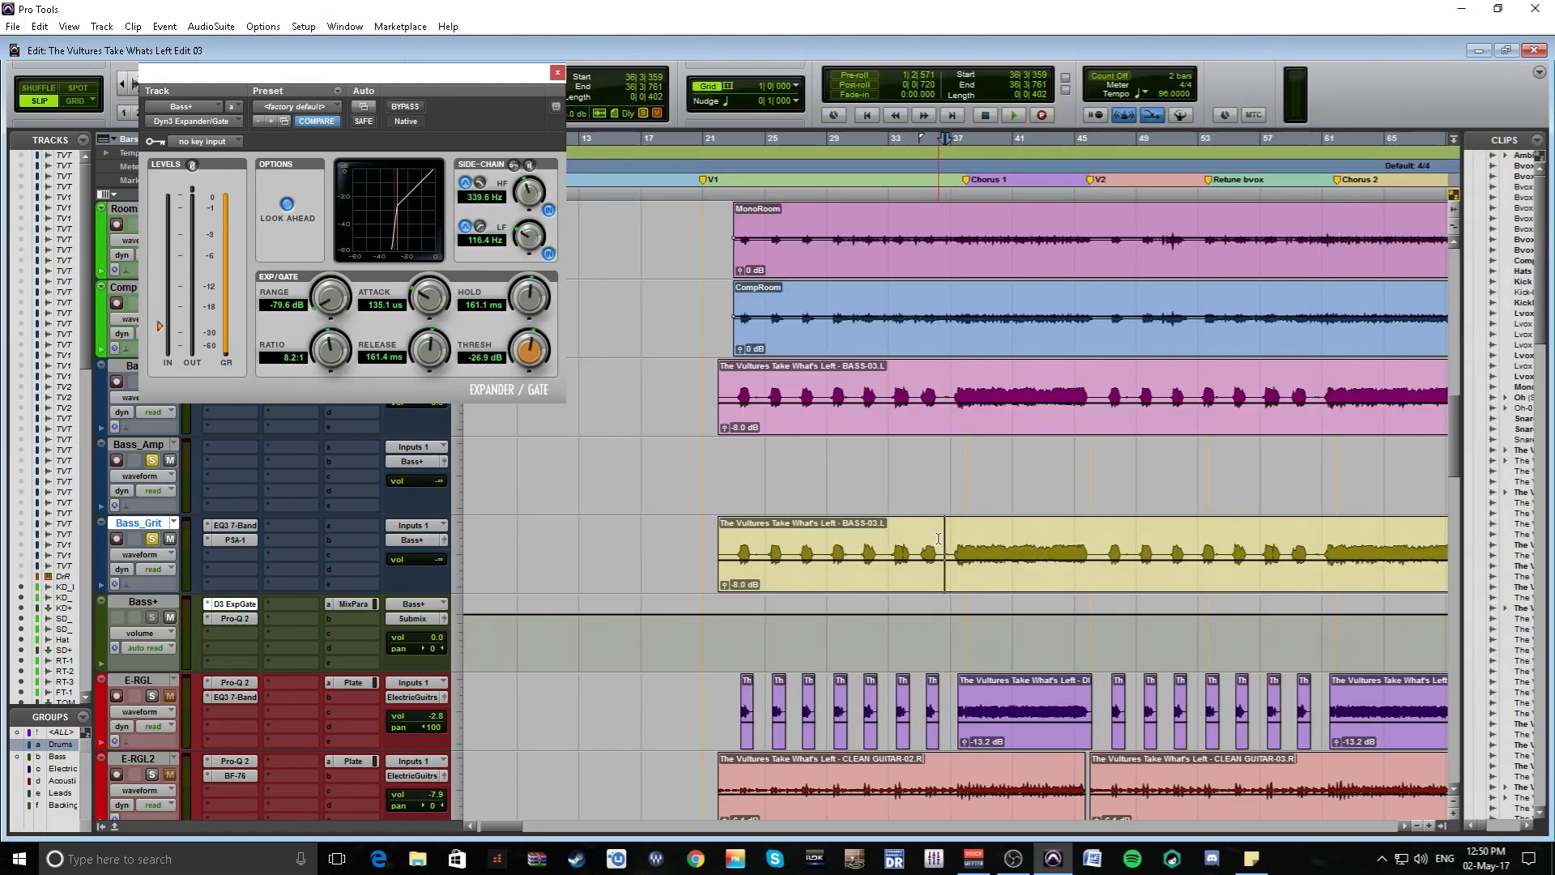
key("space")
key("t")
key("t")
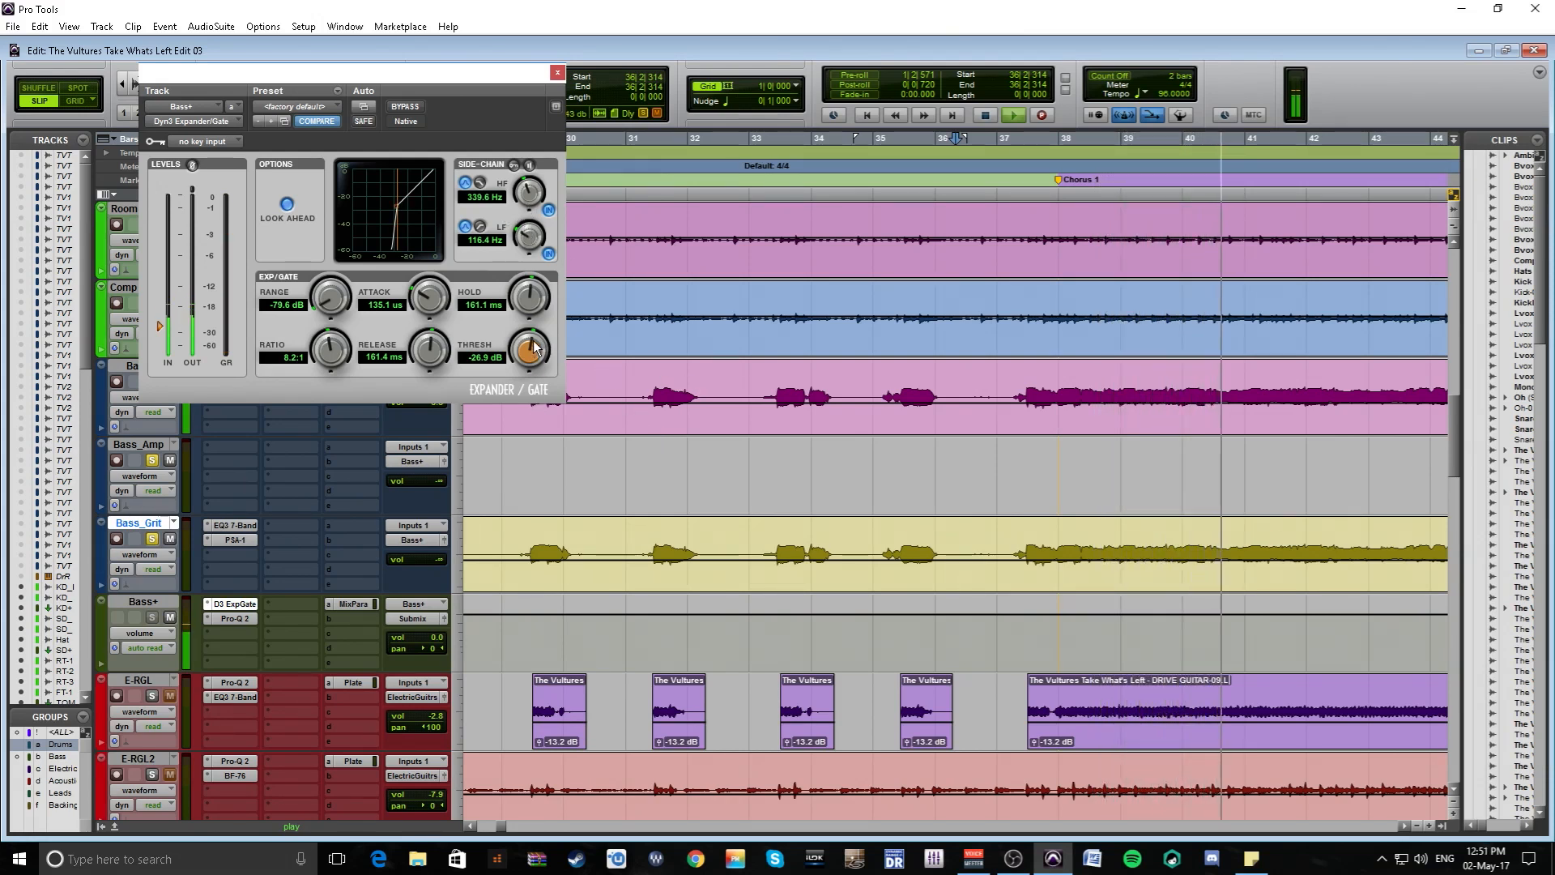
left_click_drag(530, 348, 530, 352)
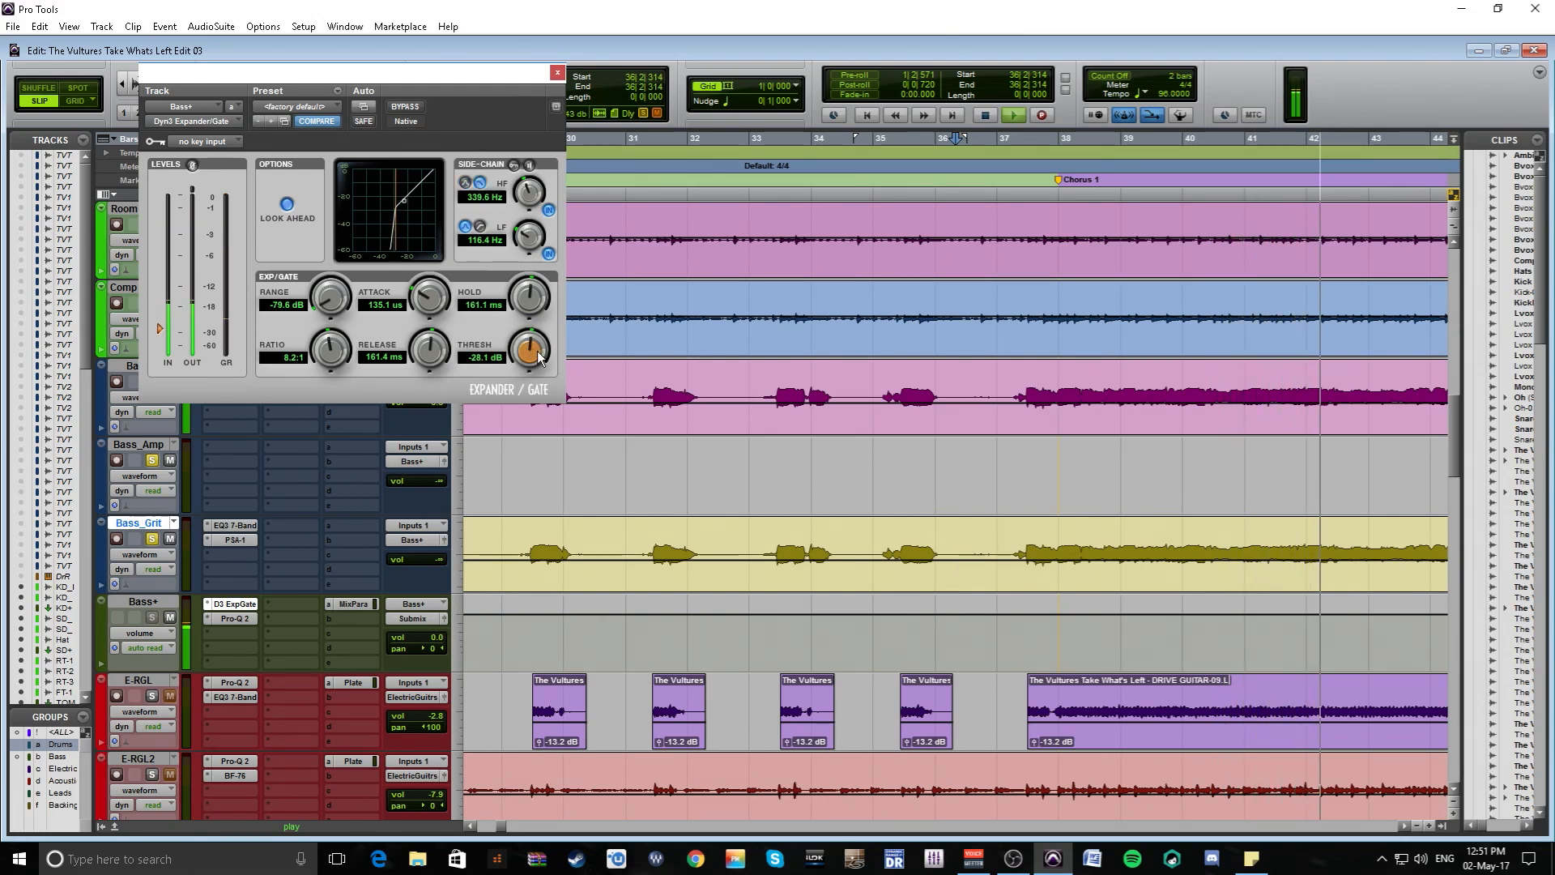
key("space")
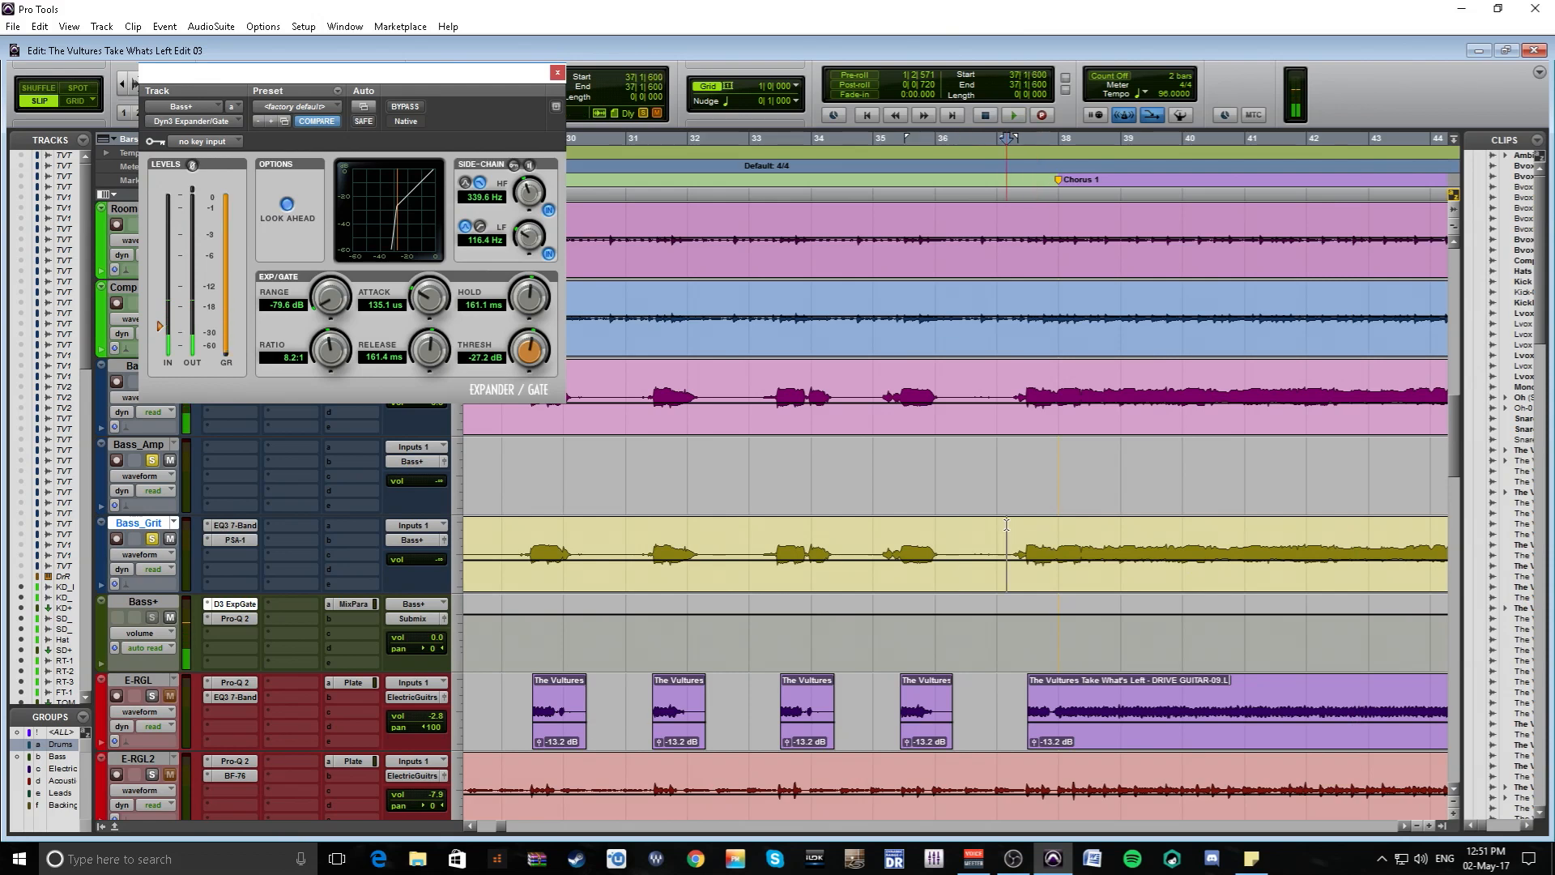
Step: Set the gate's attack to 1.0 ms and replay the bass entry into Chorus 1 from bar 37
key("space")
left_click_drag(430, 298, 465, 277)
key("space")
key("space")
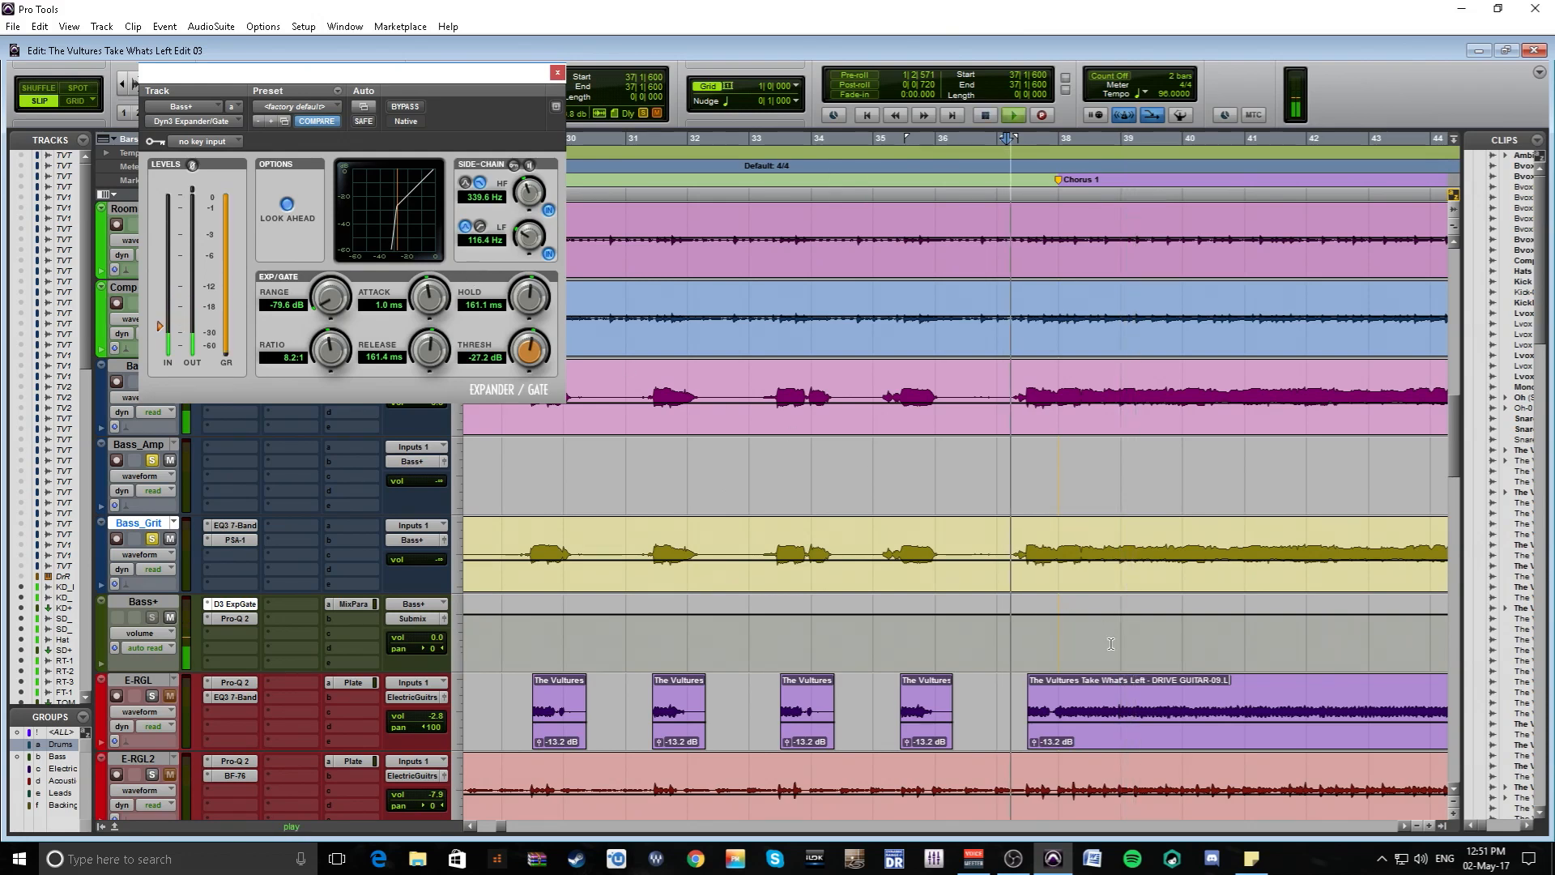
Step: Delete the low-level noise on Bass_Grit just before the Chorus 1 bass entry, from about 37|1|688 to 37|2|884
key("ctrl+]")
key("ctrl+]")
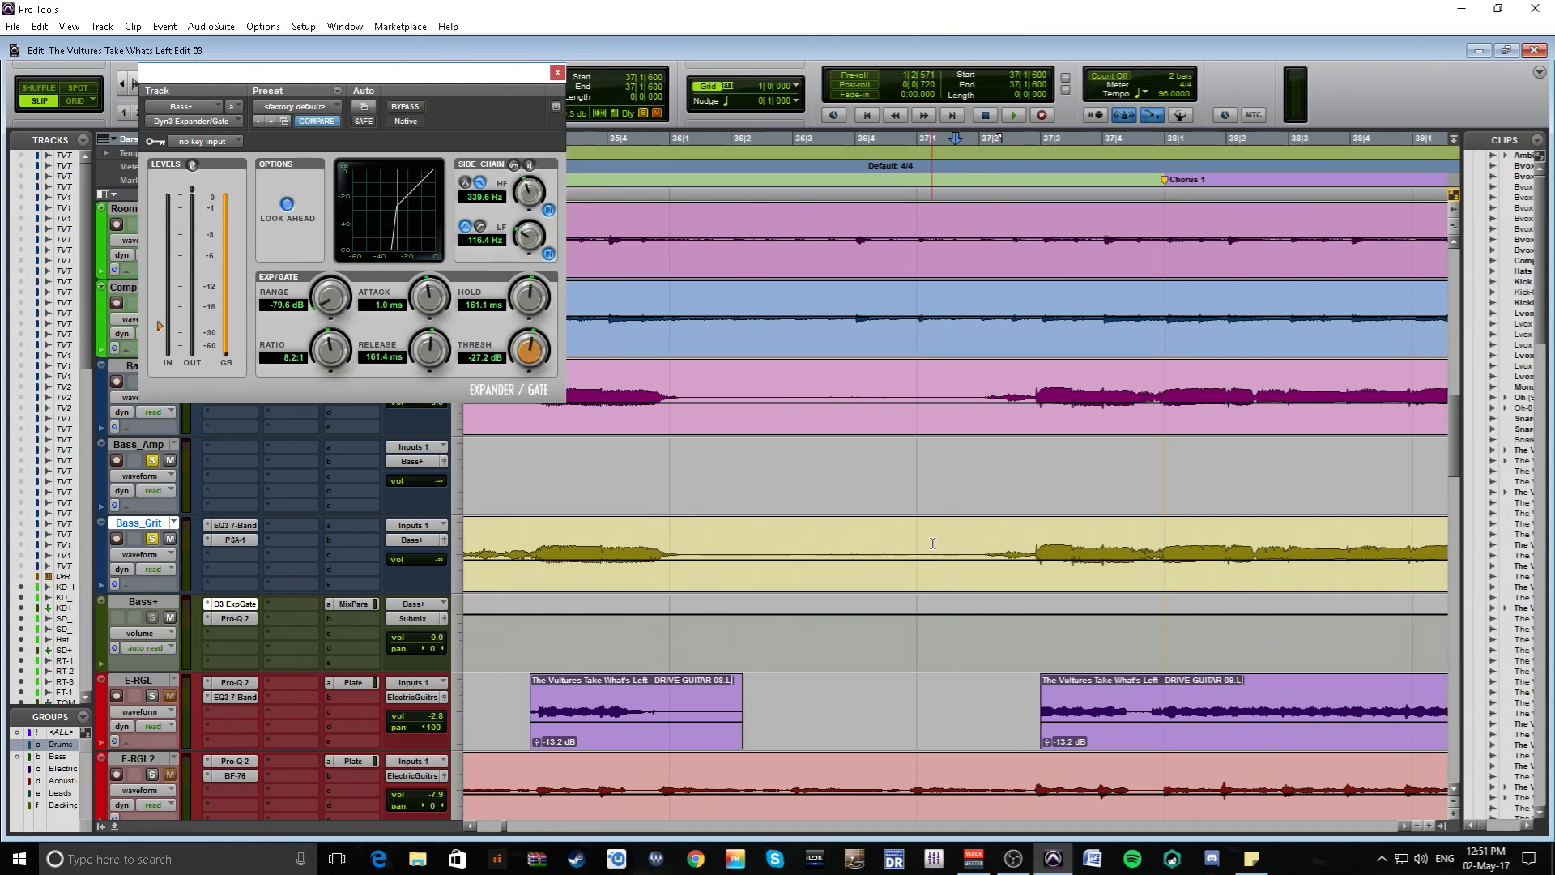
left_click_drag(961, 544, 1023, 559)
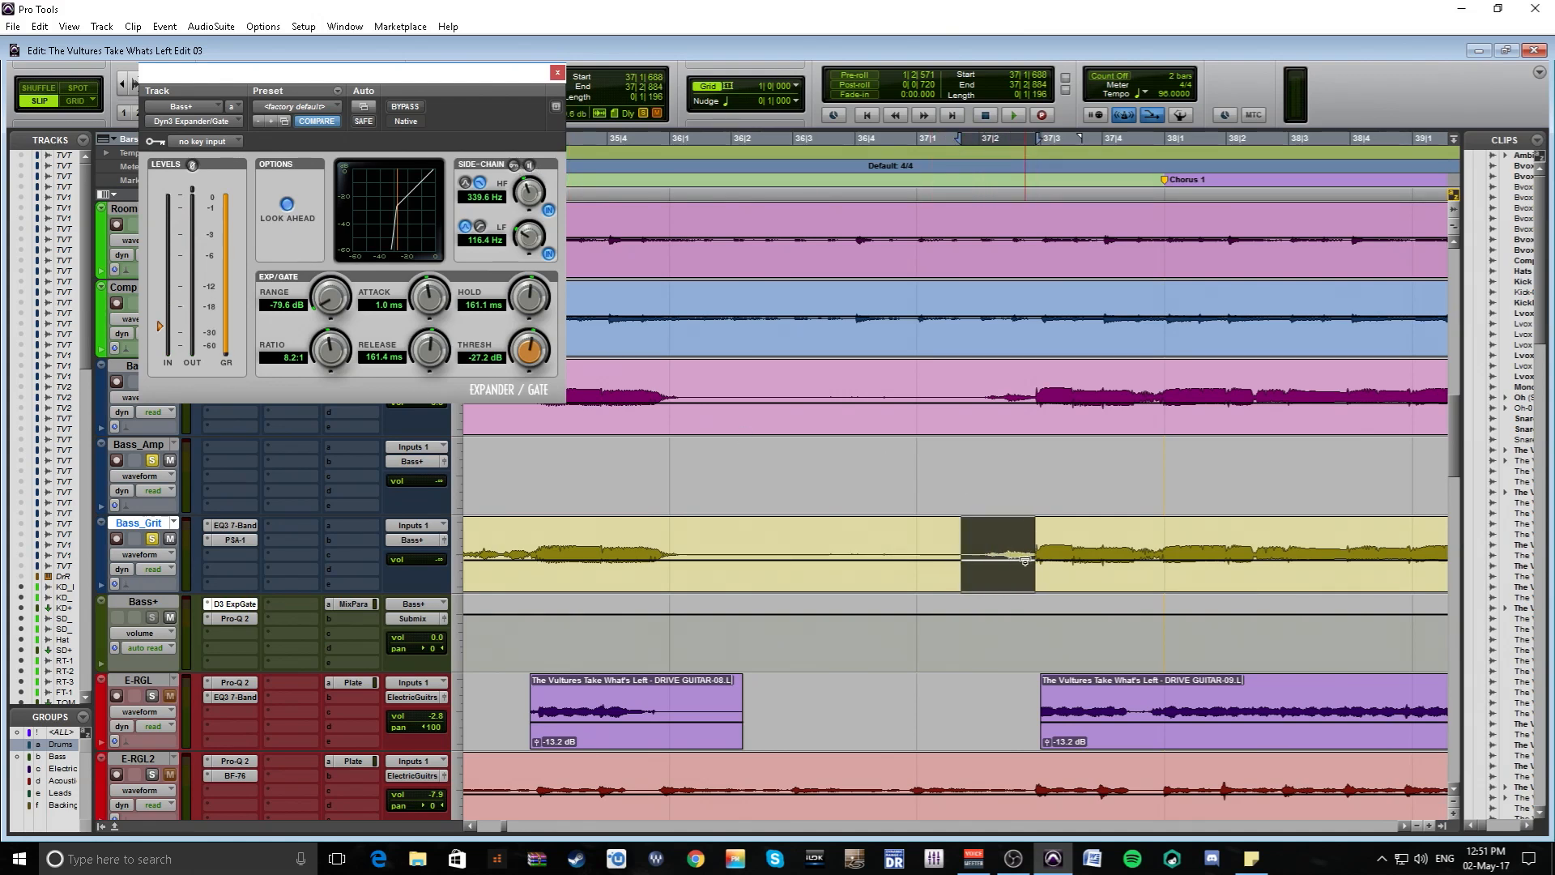
key("Delete")
Step: Examine the Bass_Grit waveform across the song at the entries into Chorus 1 and Chorus 2 and in the gap at the Bridge
key("ctrl+[")
key("ctrl+[")
key("ctrl+[")
key("ctrl+[")
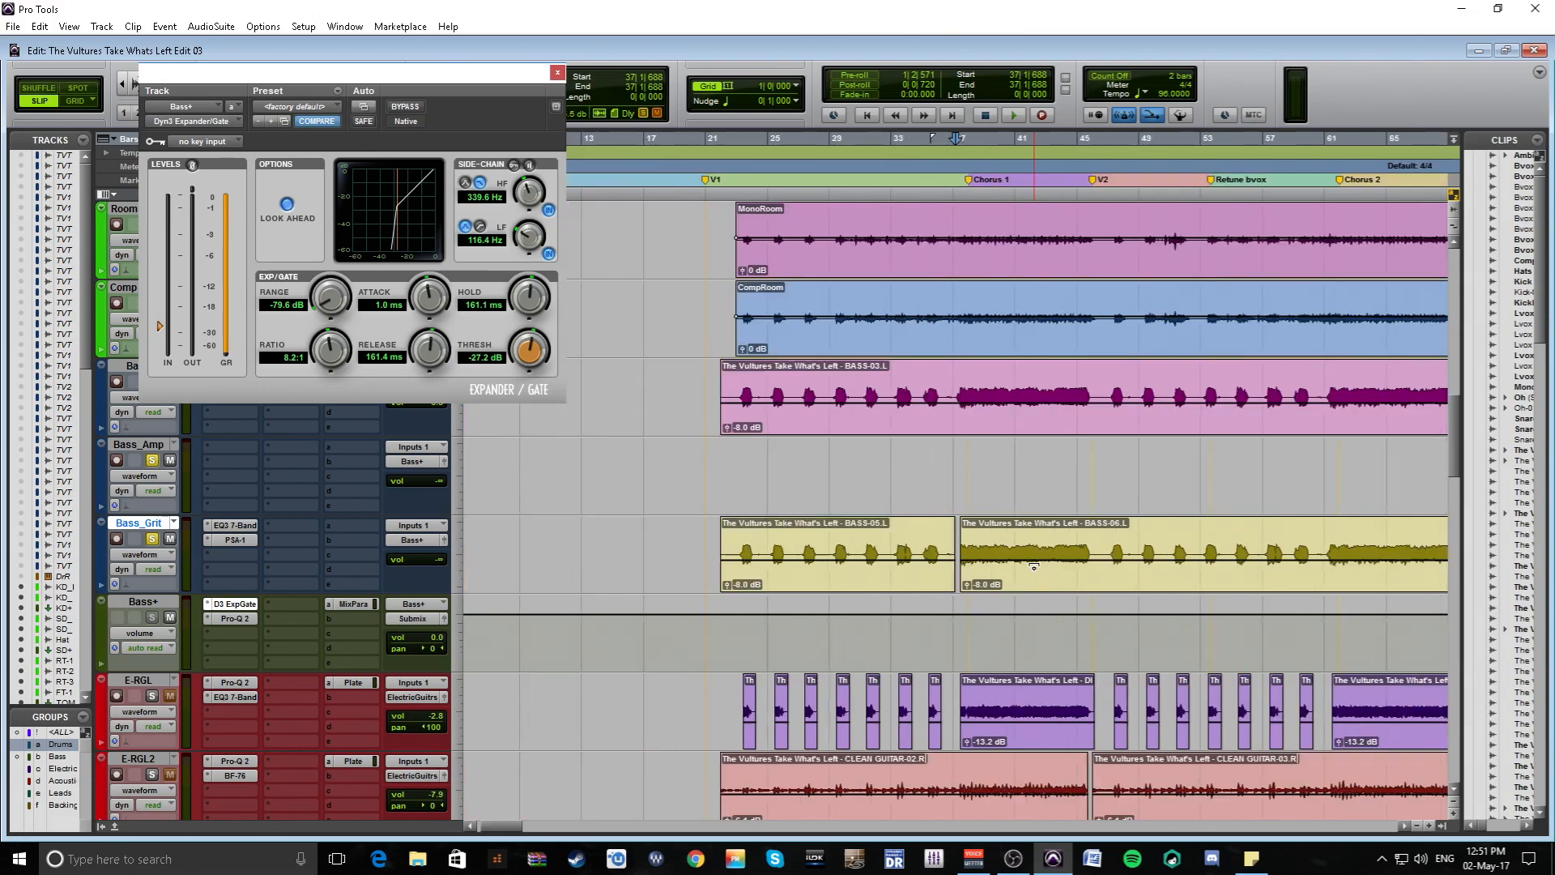
key("ctrl+[")
left_click_drag(964, 550, 932, 536)
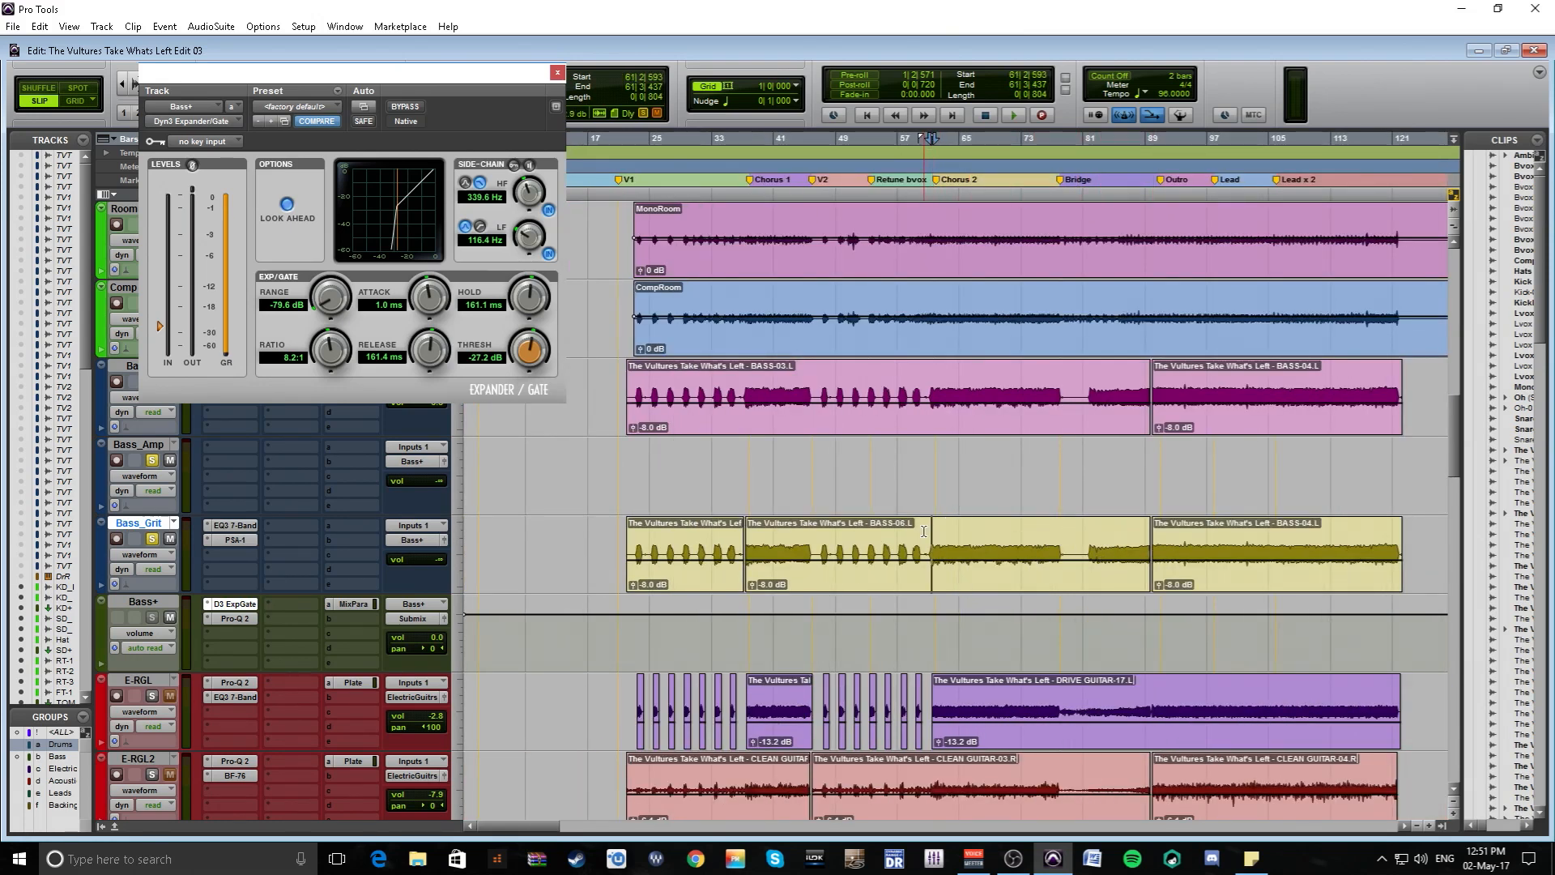
left_click(944, 527)
left_click_drag(730, 545, 753, 539)
left_click(1099, 541)
left_click_drag(1063, 538, 1081, 539)
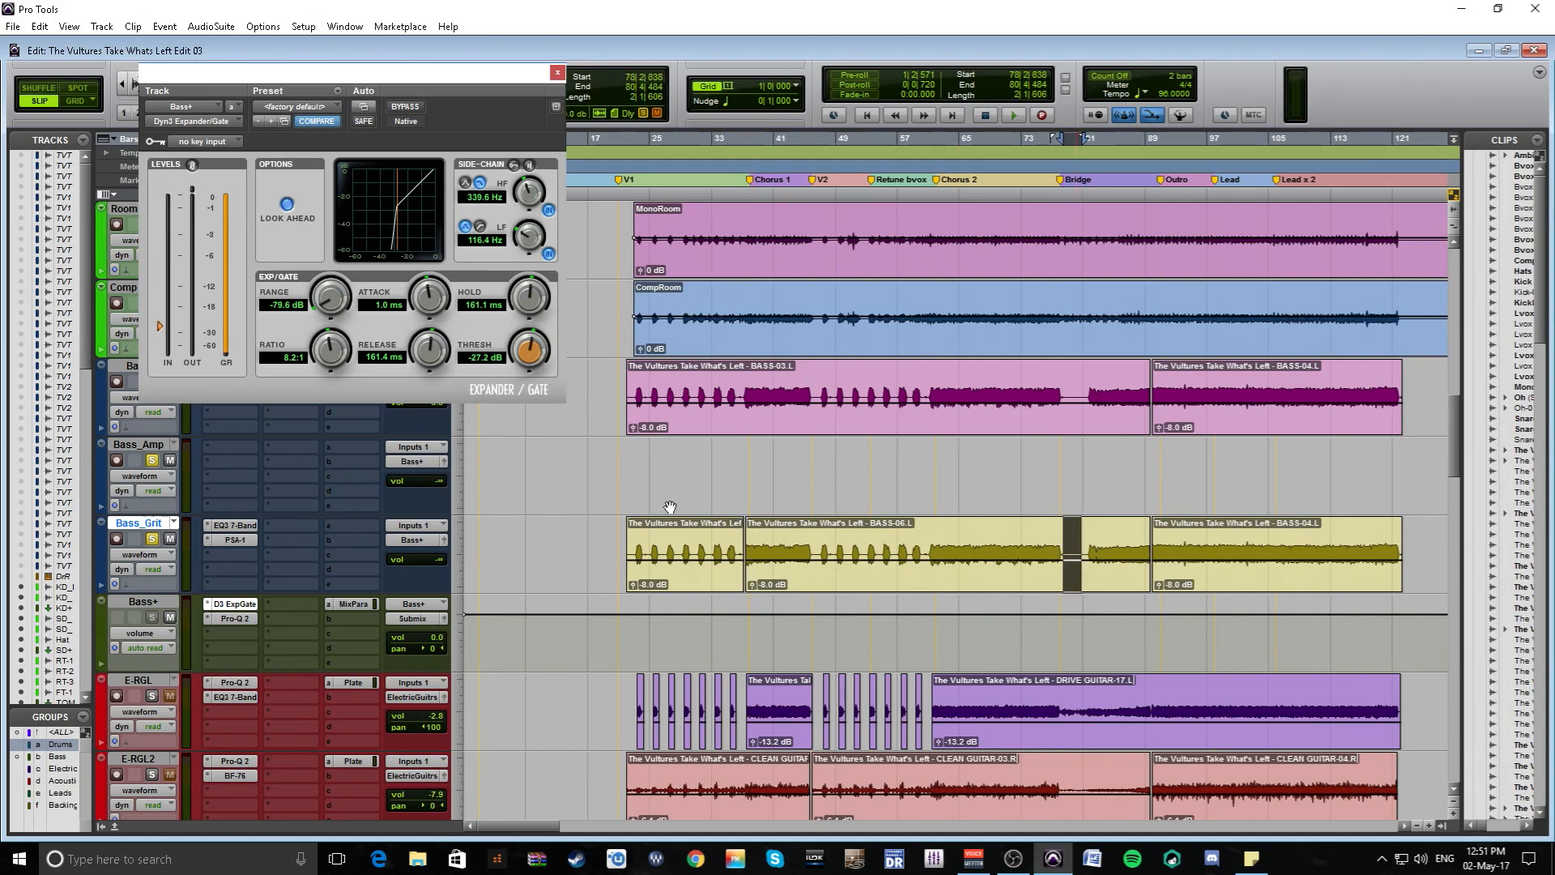
left_click(1075, 527)
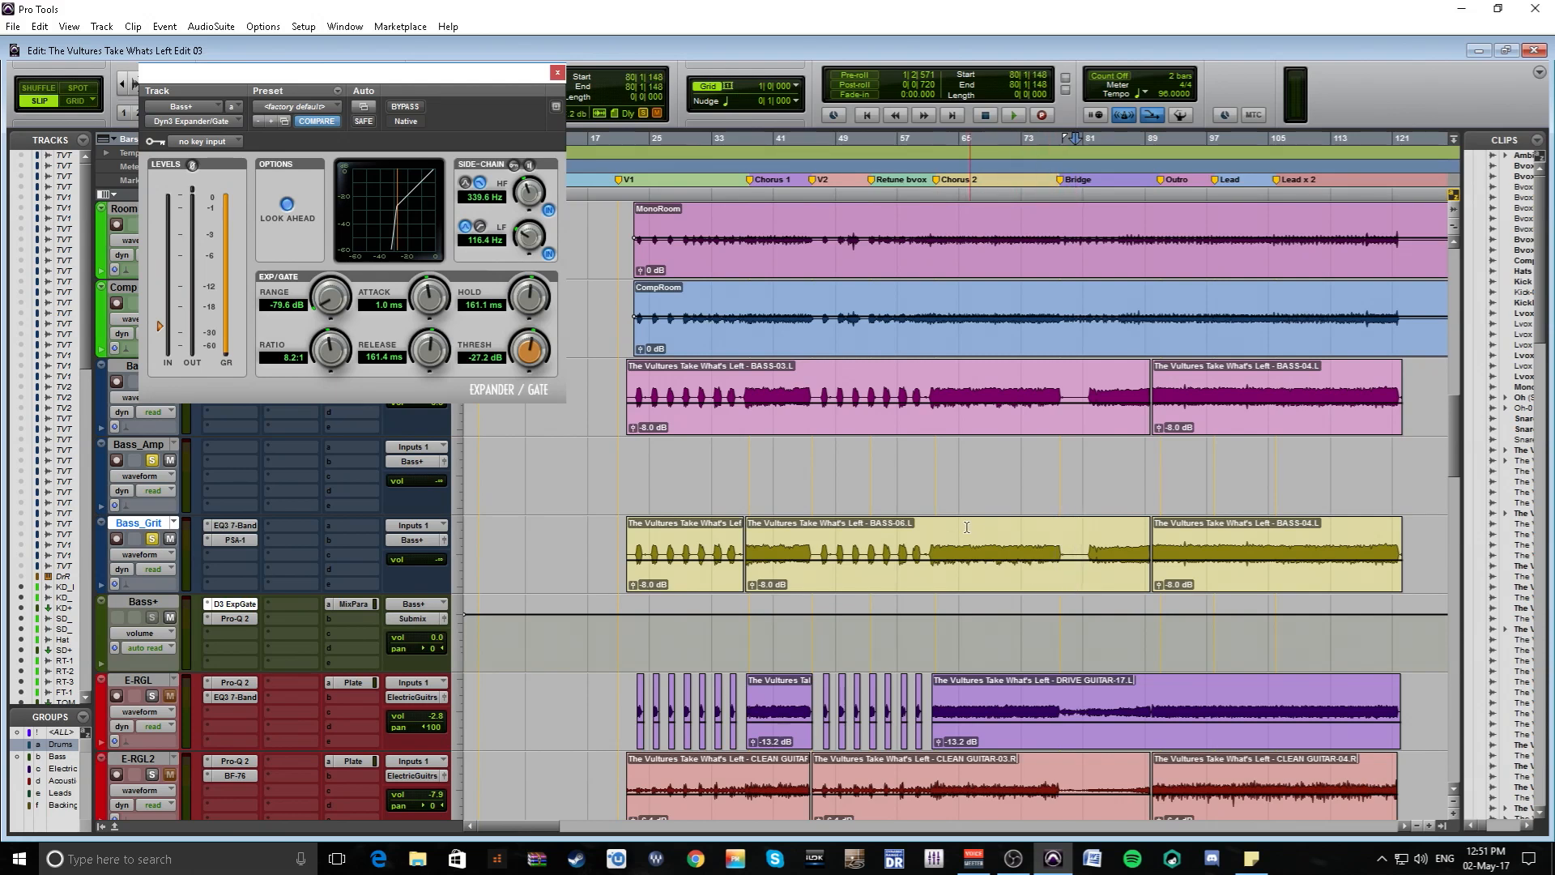
Step: Play the bass from about bar 103, between Lead and Lead x 2, to check the gate near the song's end
key("ctrl+e")
left_click(1258, 535)
key("space")
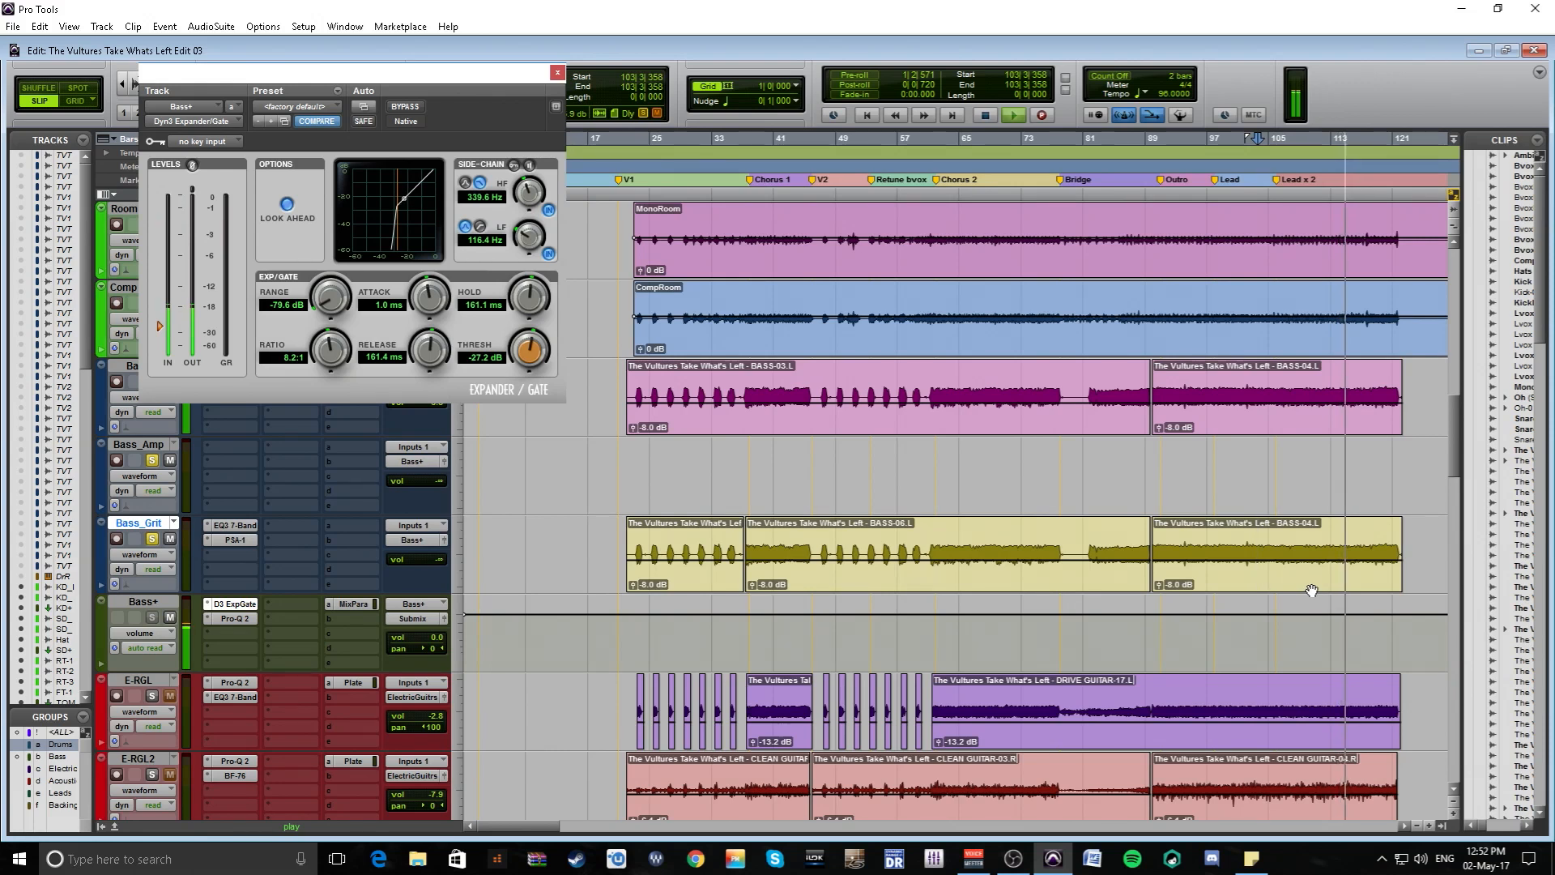
scroll(773, 482, "down", 4)
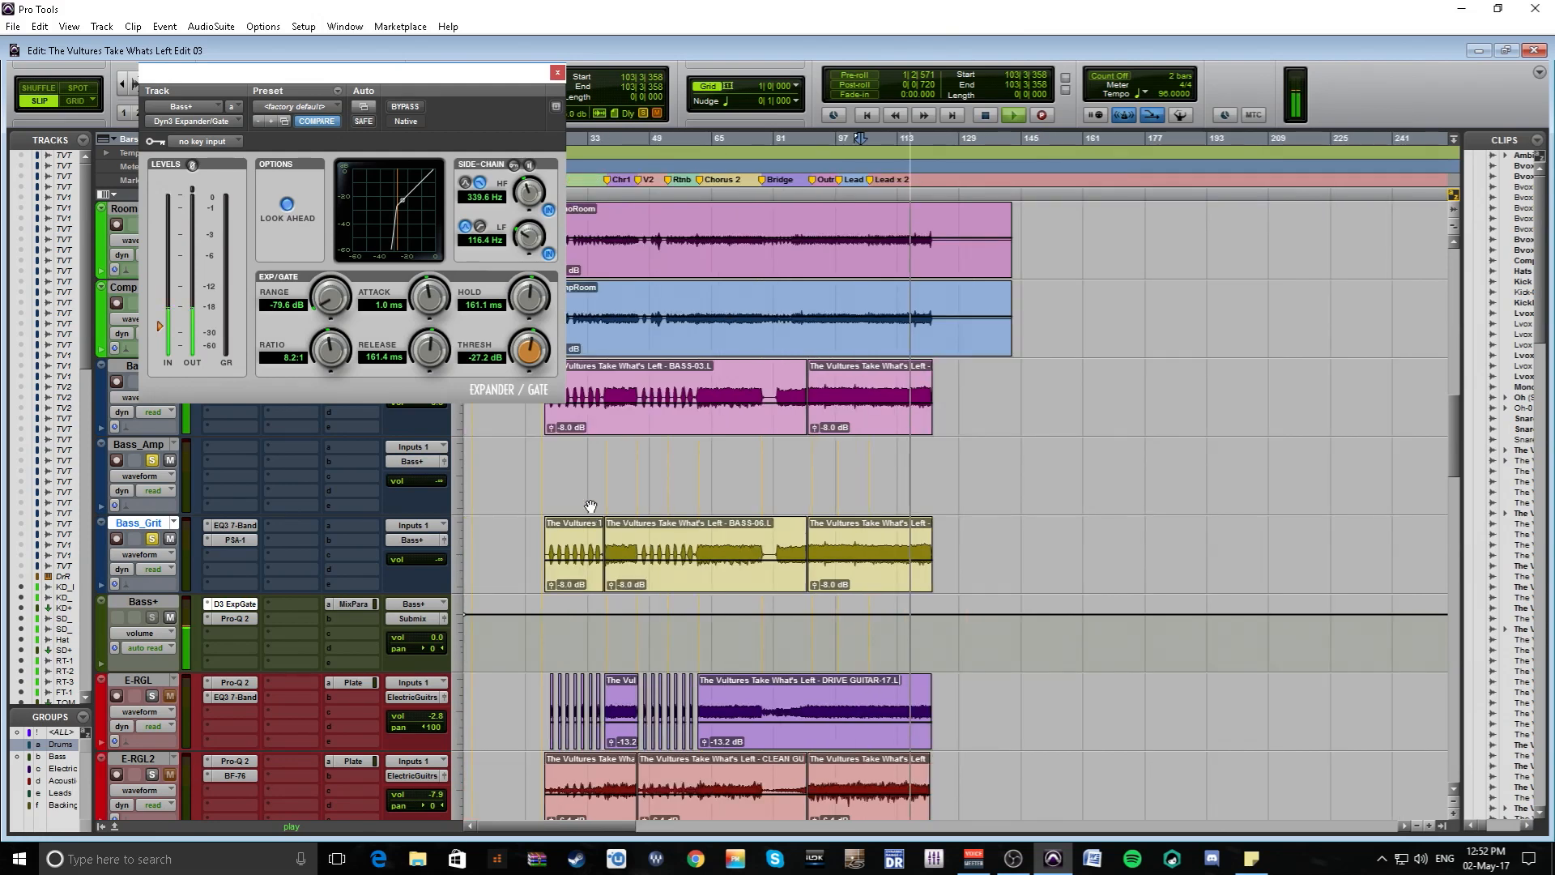
key("space")
Step: Move the Expander/Gate window down clear of the edit toolbar and place the edit cursor on Bass_Grit near bar 26 in Verse 1
left_click(600, 382)
scroll(584, 348, "up", 2)
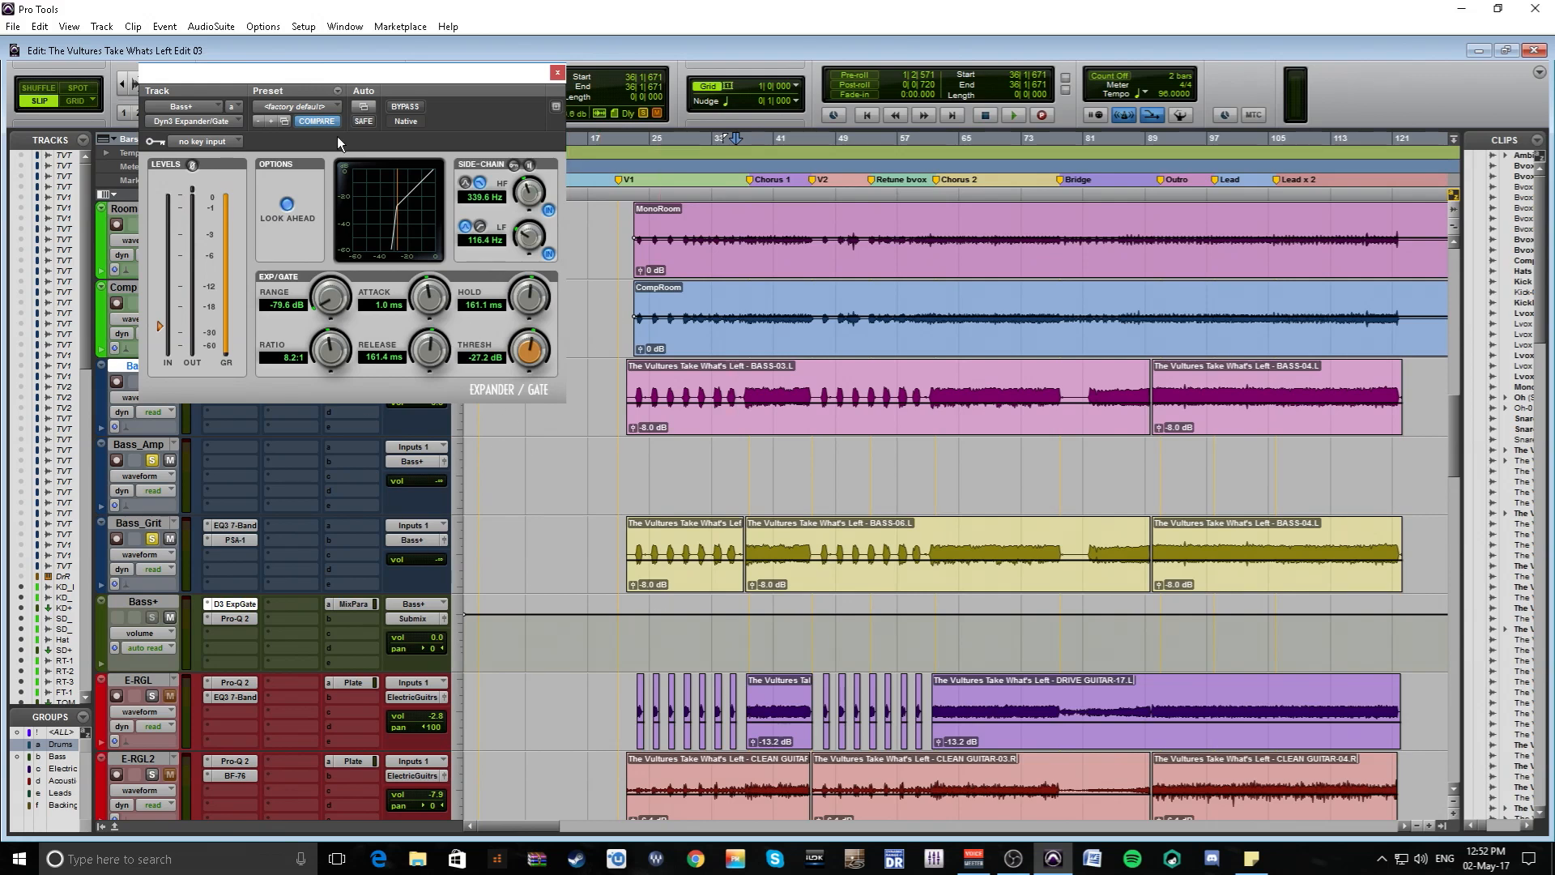
left_click_drag(394, 72, 455, 212)
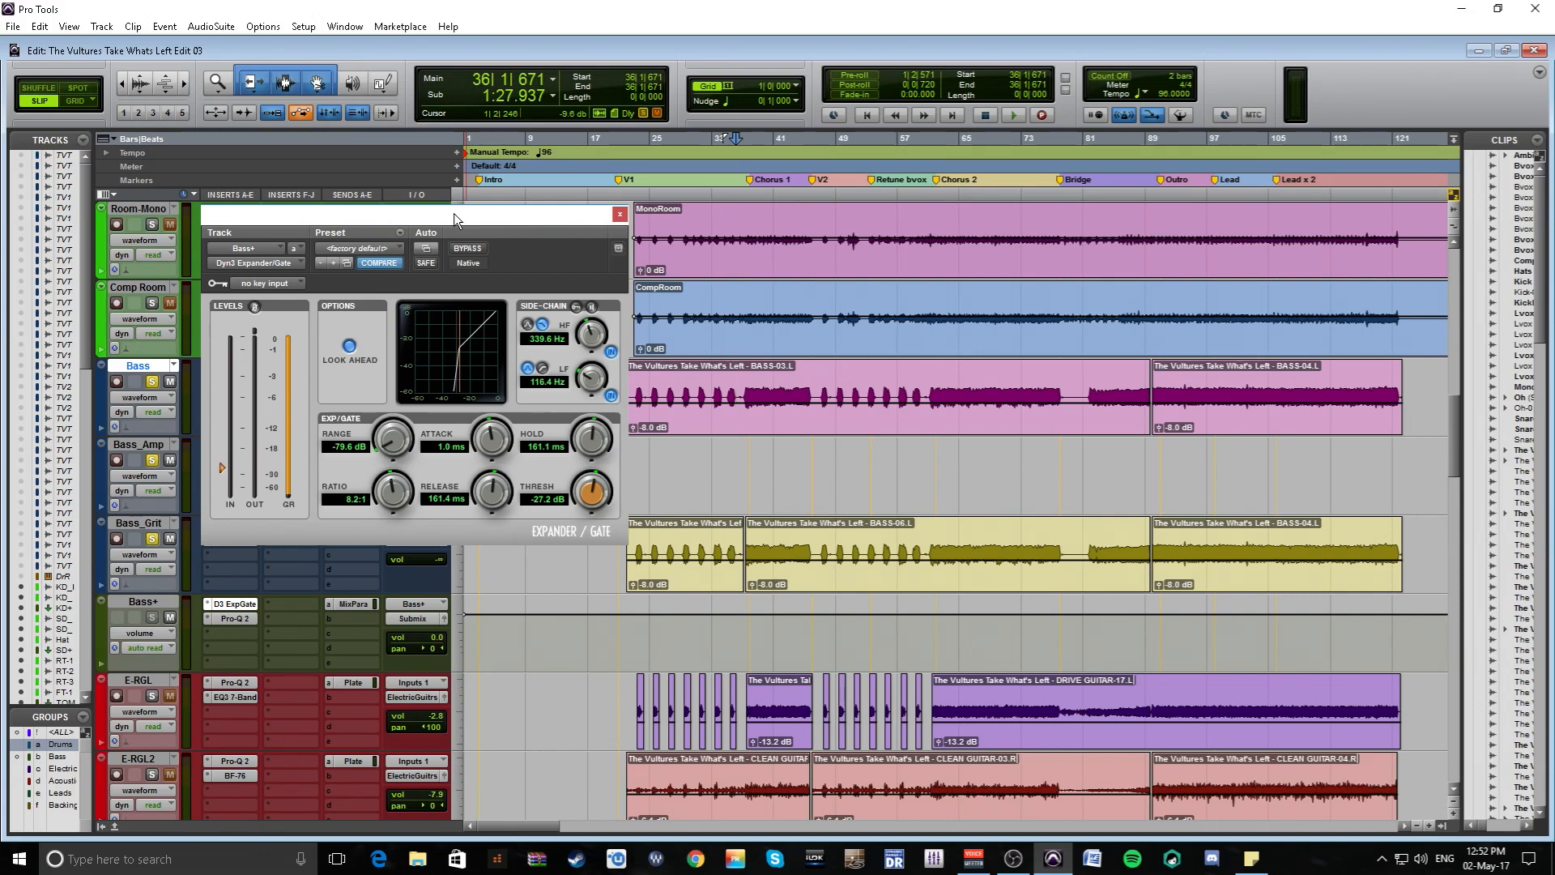
left_click(662, 538)
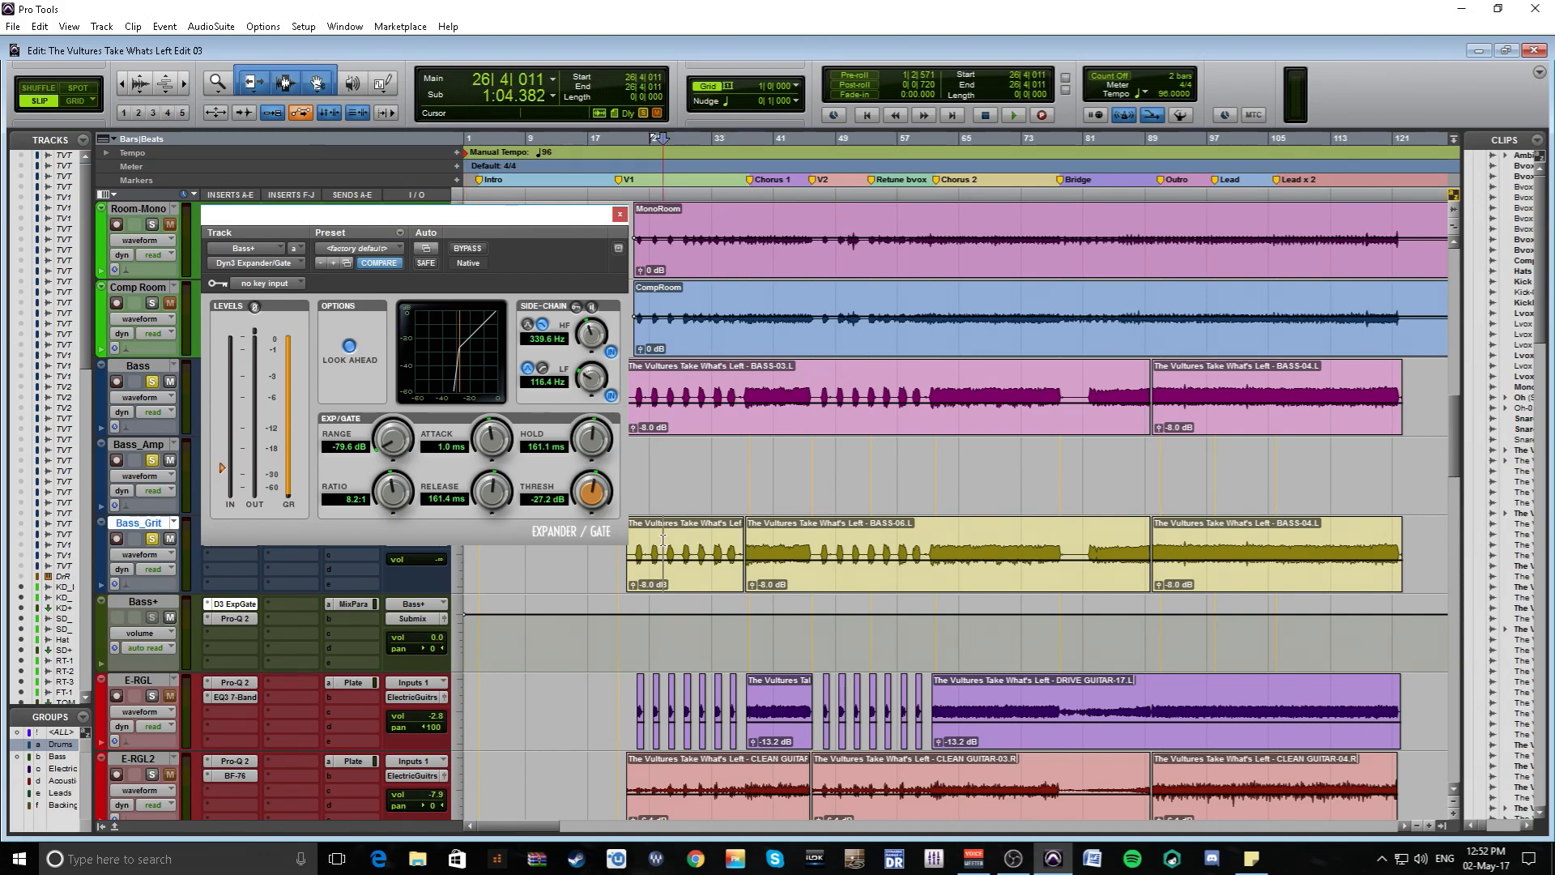